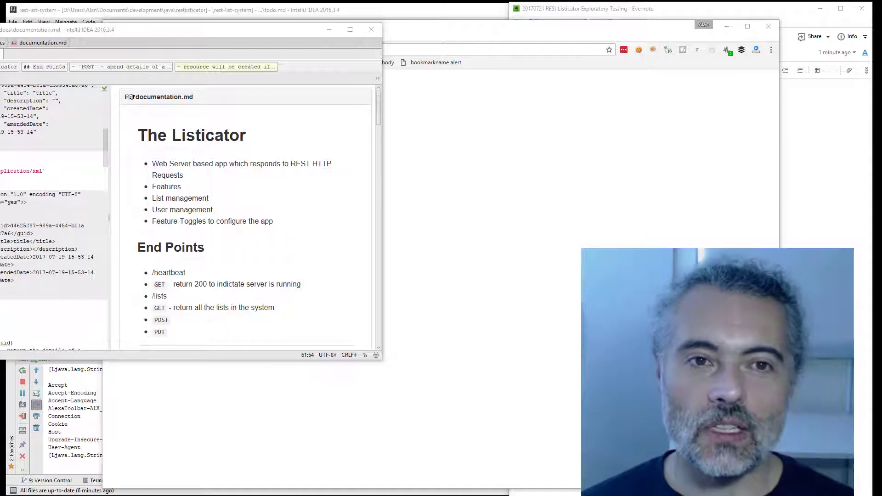
Switch to the rest-list-system project window in IntelliJ IDEA and look through the test packages, expanding the api package
click(397, 6)
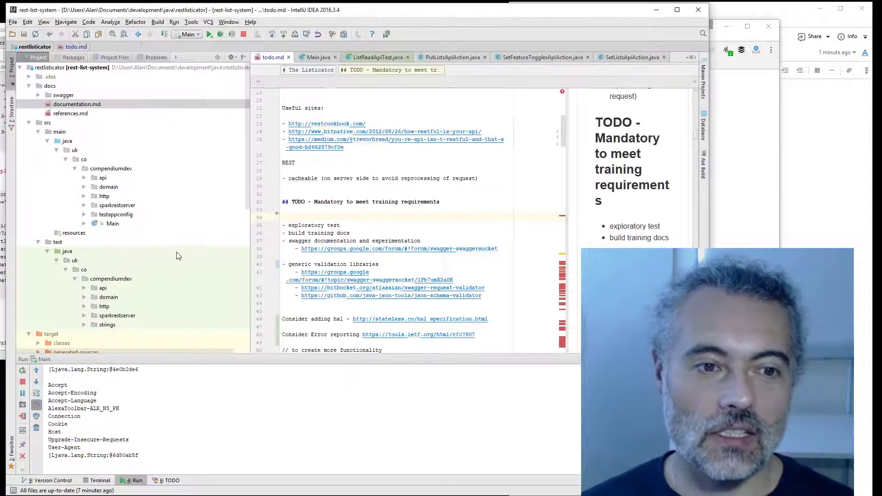
scroll(37, 287, down, 5)
scroll(109, 252, up, 6)
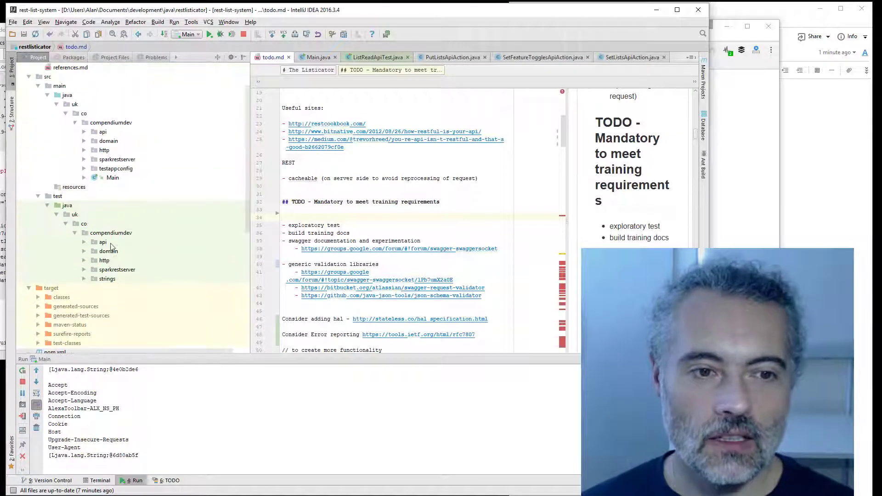
click(84, 242)
scroll(92, 278, down, 4)
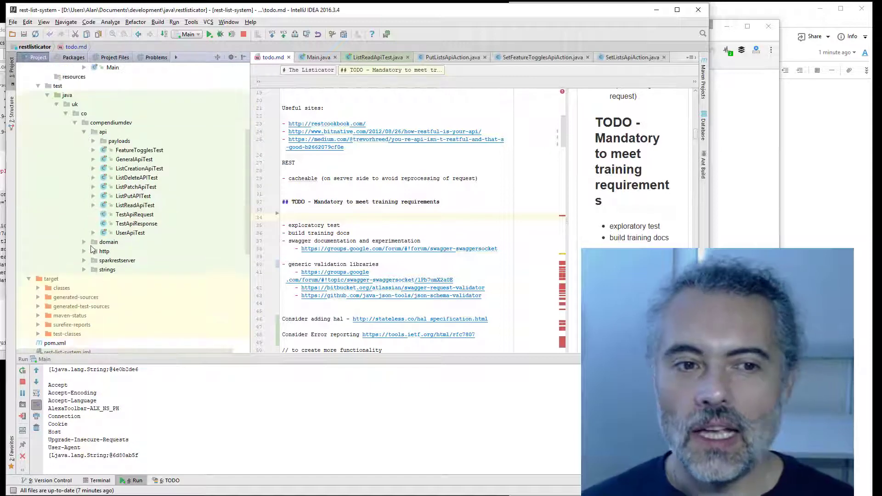
click(84, 242)
click(84, 288)
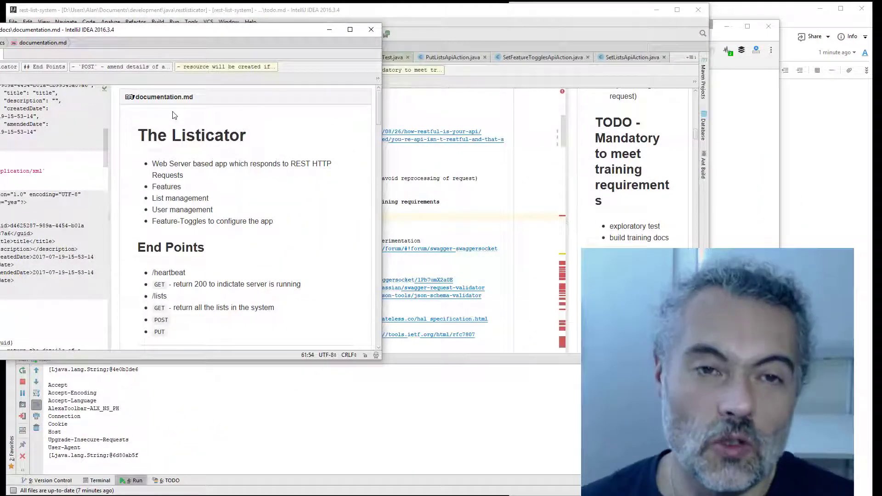
Look up the server's port in the project's run output and request localhost:4567/heartbeat in Chrome
click(381, 9)
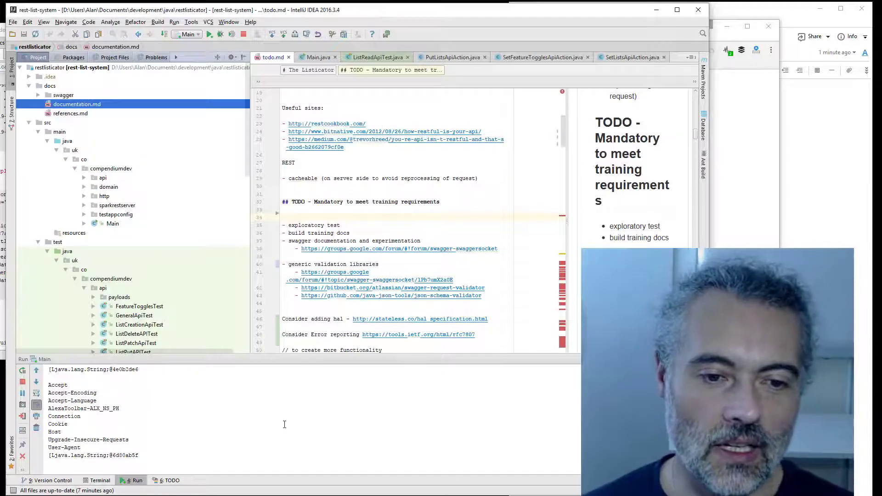
scroll(284, 424, up, 5)
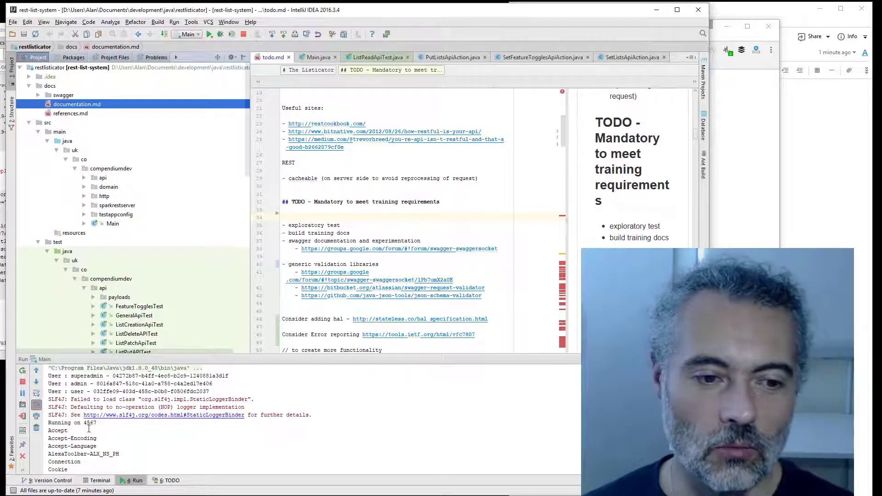
click(739, 208)
click(250, 50)
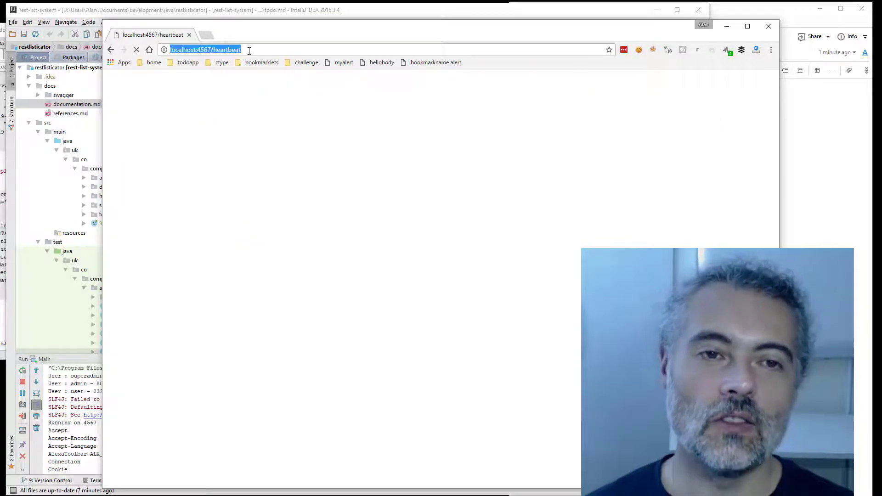
key(Return)
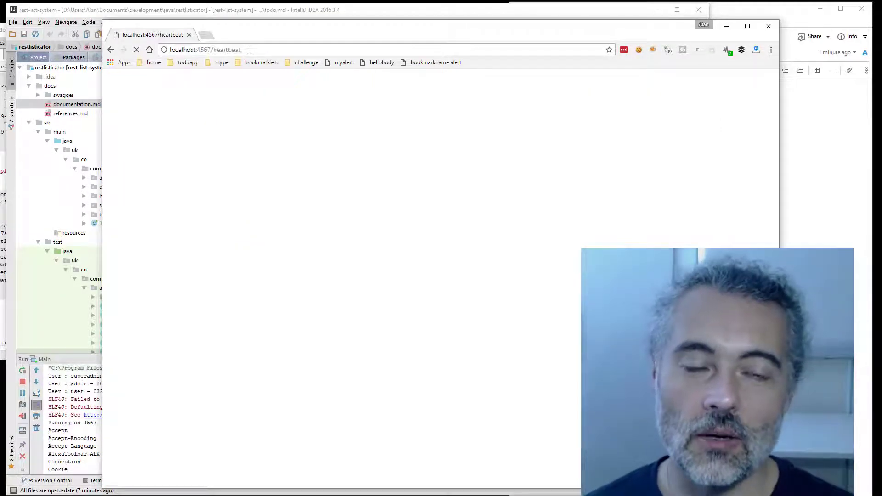
Switch to the documentation.md window in IntelliJ IDEA and widen it to give the source and preview more room
key(alt+Tab)
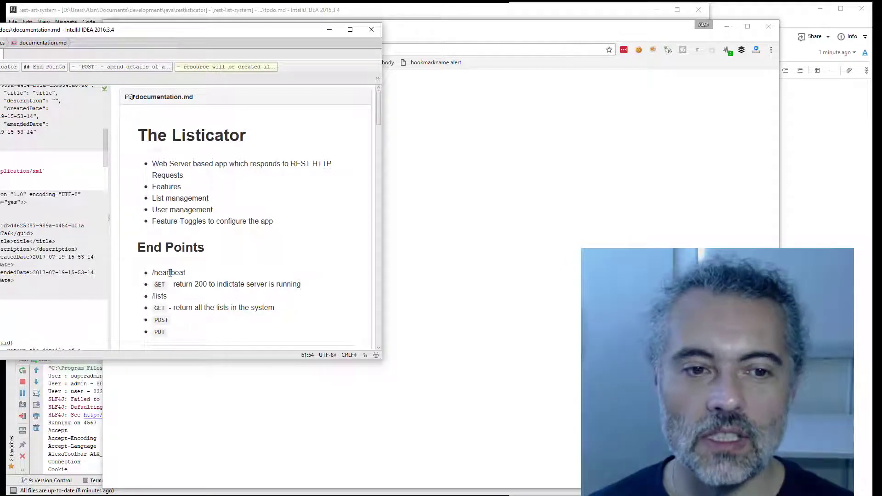
click(168, 273)
click(312, 311)
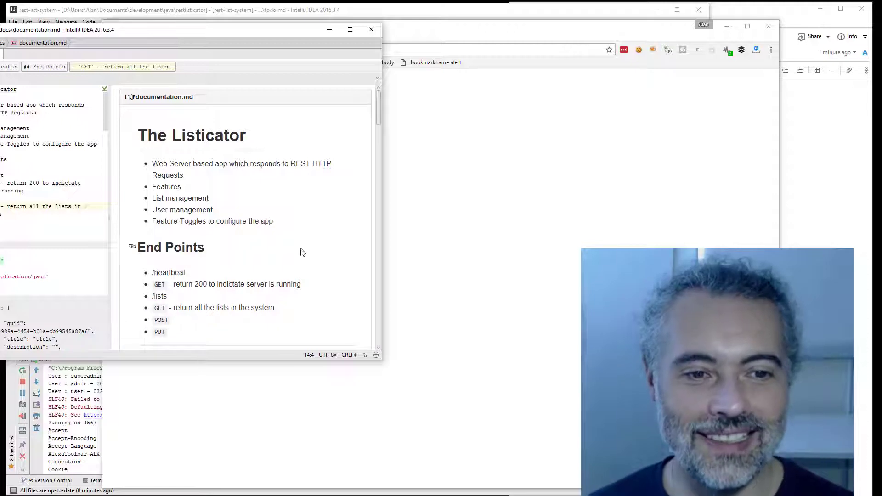
drag(384, 301, 590, 303)
Nest the GET item under /heartbeat and the GET, POST and PUT items under /lists in the End Points list
click(3, 174)
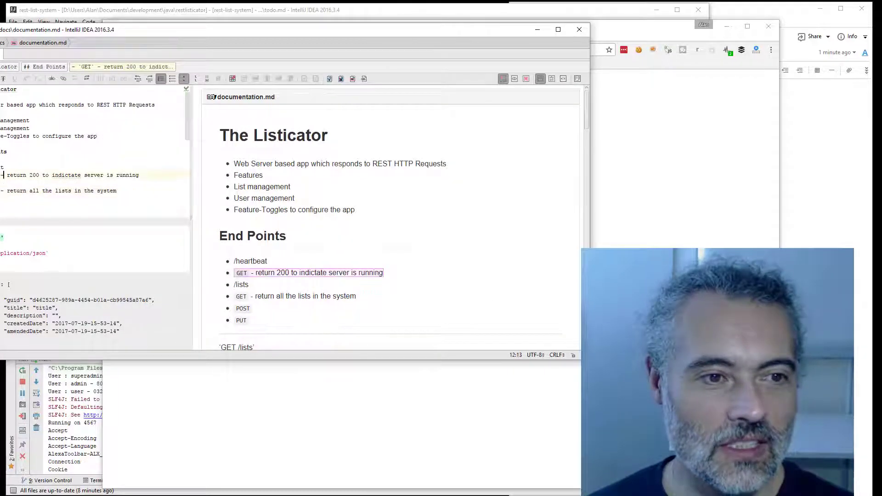
key(Tab)
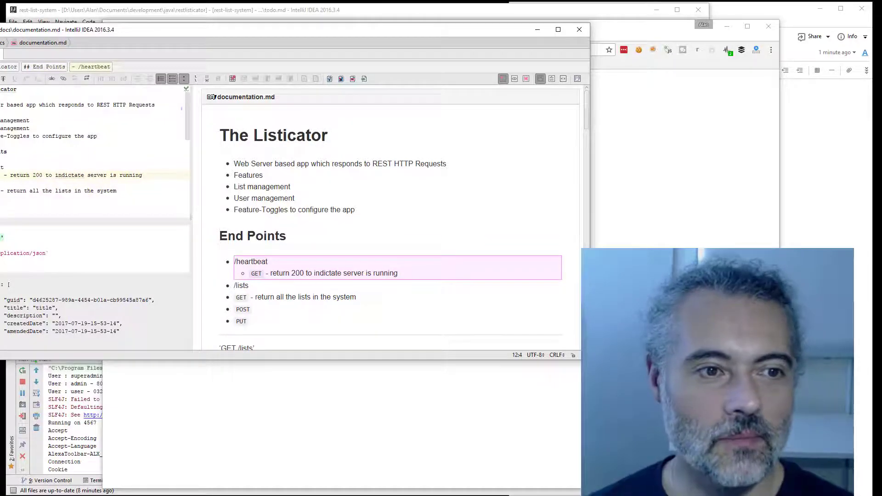
click(4, 191)
key(Tab)
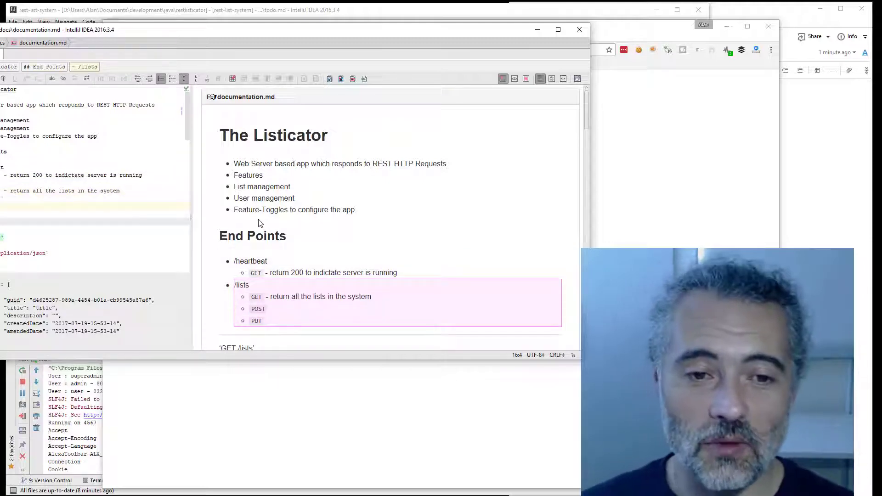
click(88, 167)
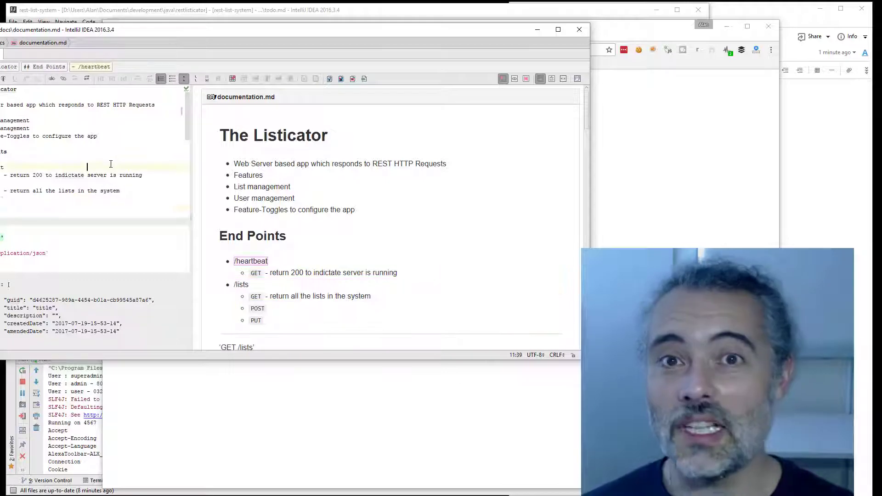
Switch to Chrome and request localhost:4567/heartbeat again with the developer tools recording network activity
key(alt+Tab)
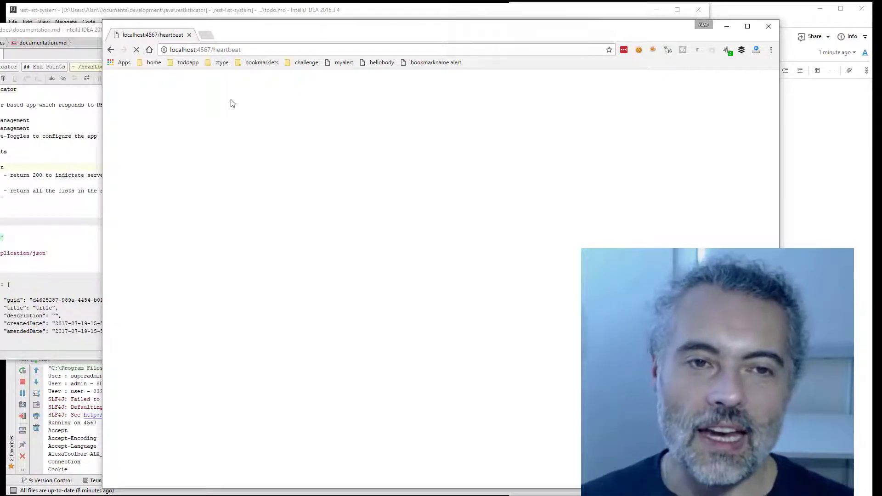
click(251, 50)
key(Return)
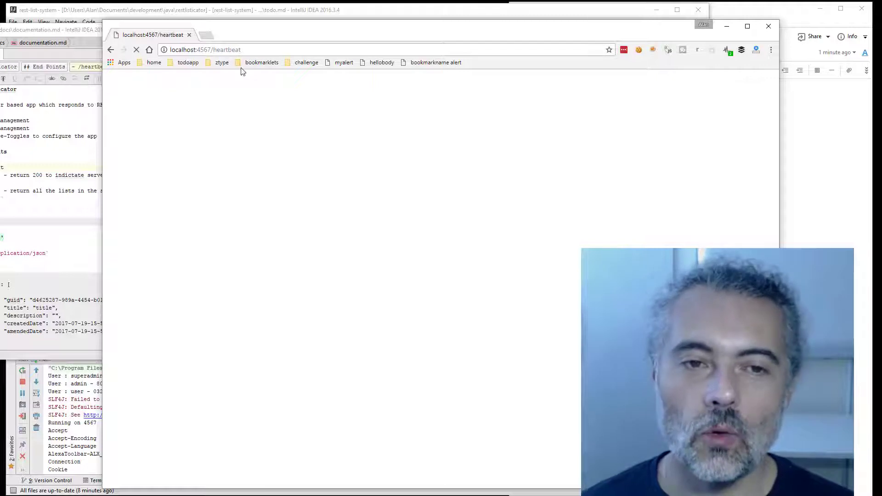
right_click(245, 90)
click(319, 258)
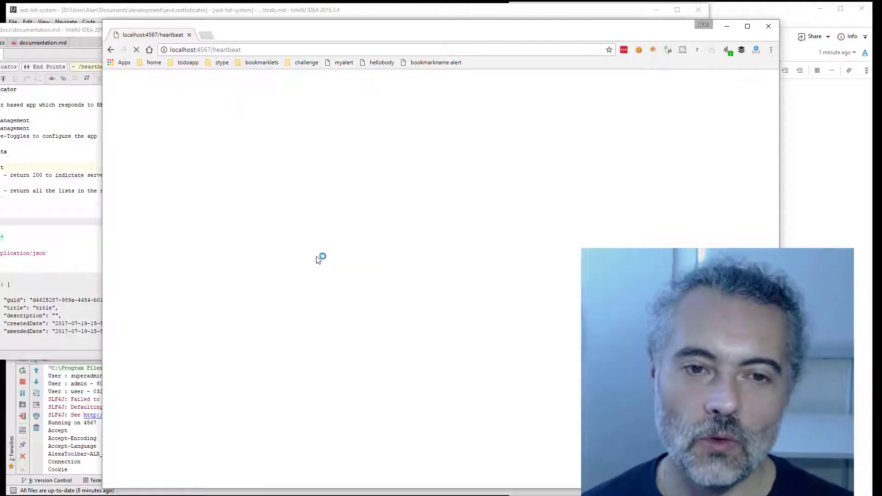
click(234, 256)
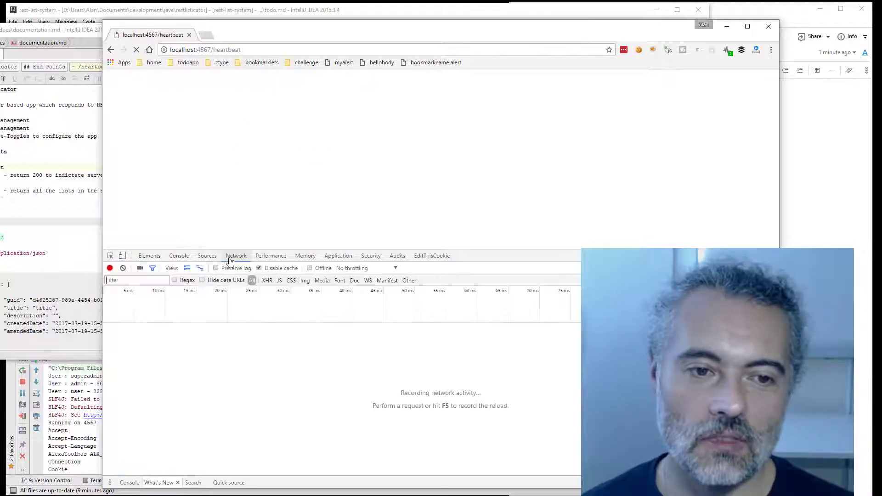
click(256, 50)
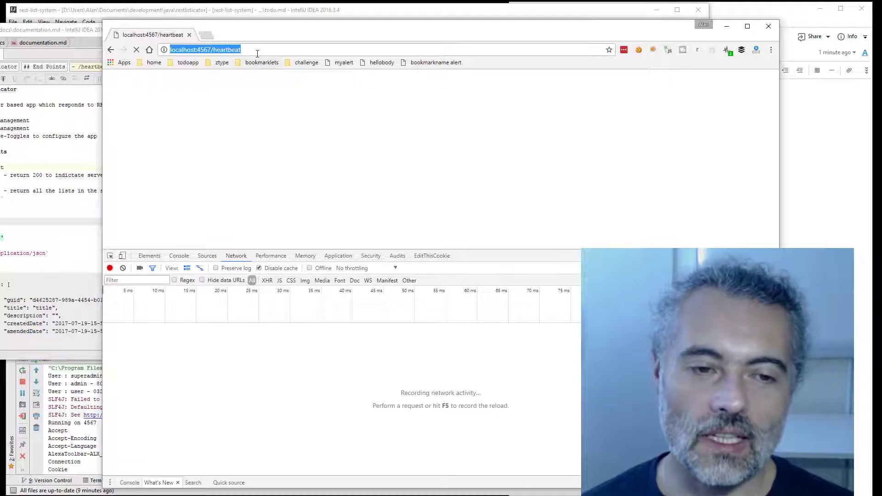
key(Return)
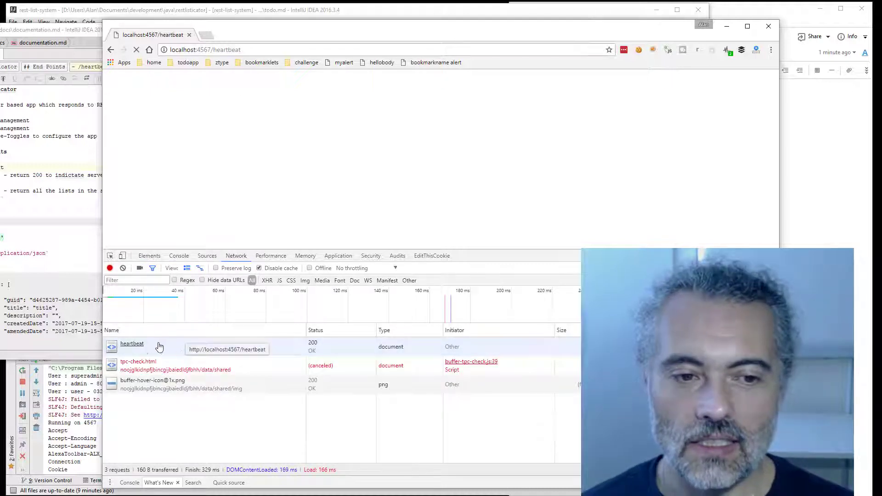
Examine the general, response and request headers of the recorded heartbeat request
click(167, 348)
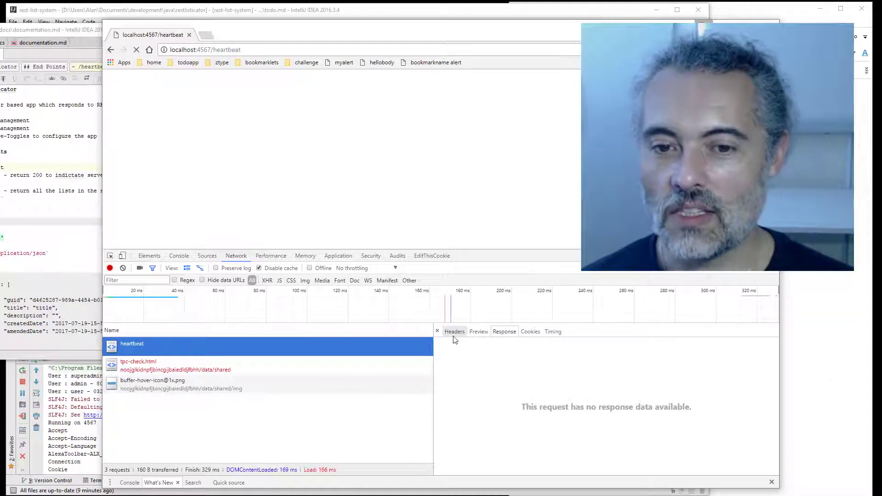
click(454, 337)
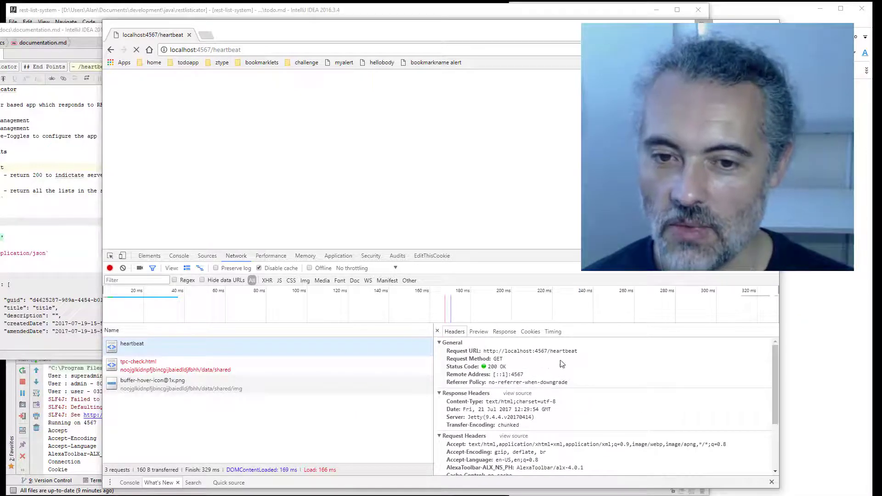
scroll(527, 360, down, 1)
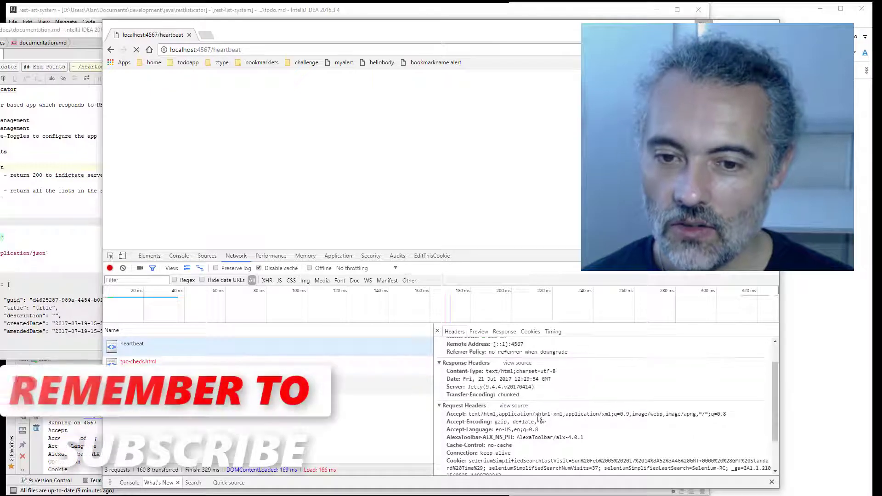
scroll(540, 400, up, 1)
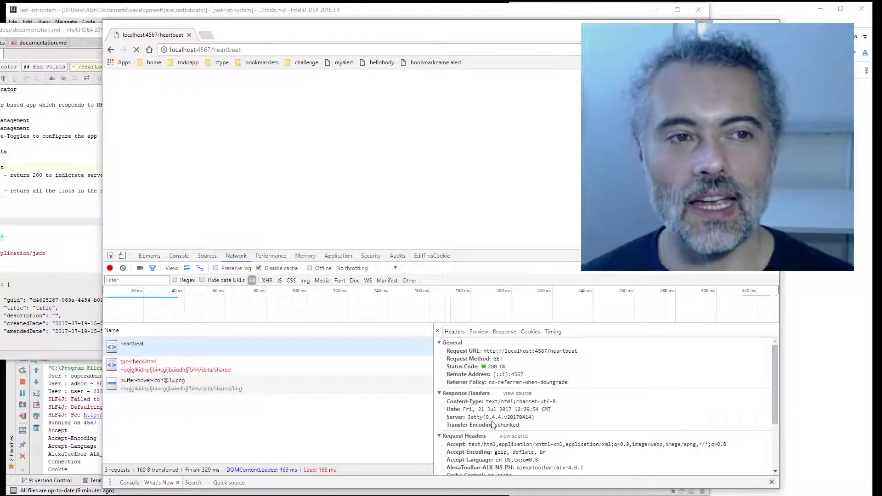
Move the documentation.md window fully into view to read its source, and return to Chrome
drag(51, 30, 121, 31)
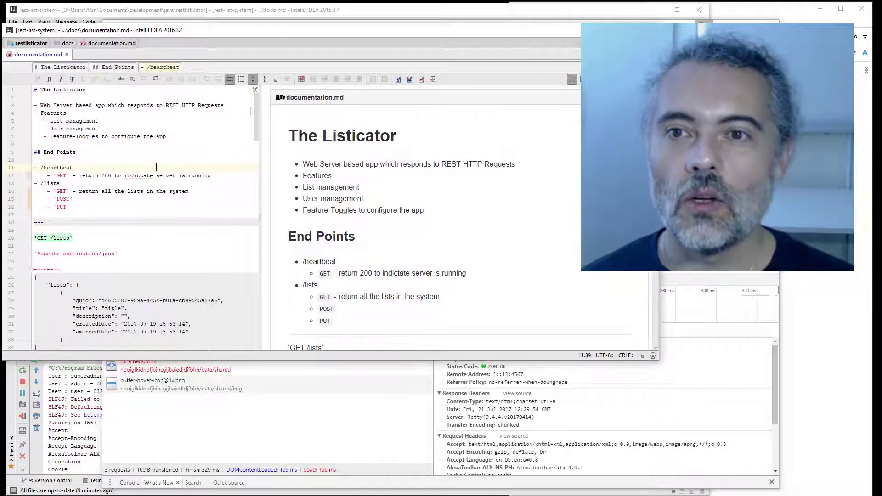
key(alt+Tab)
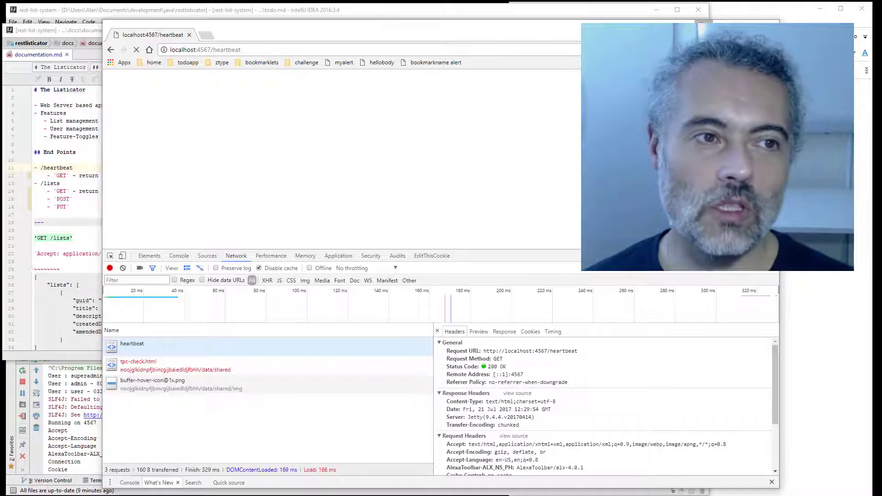
Switch to Postman and accept the available update to version 5.1.1
click(532, 43)
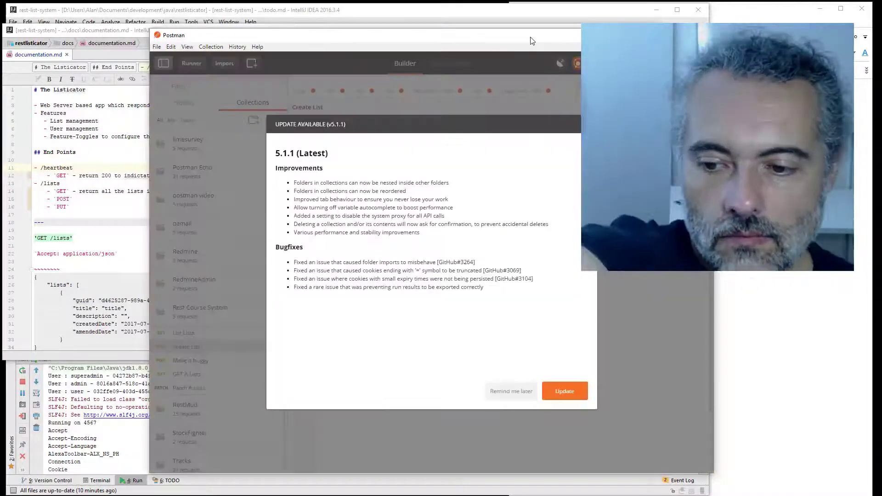
click(565, 391)
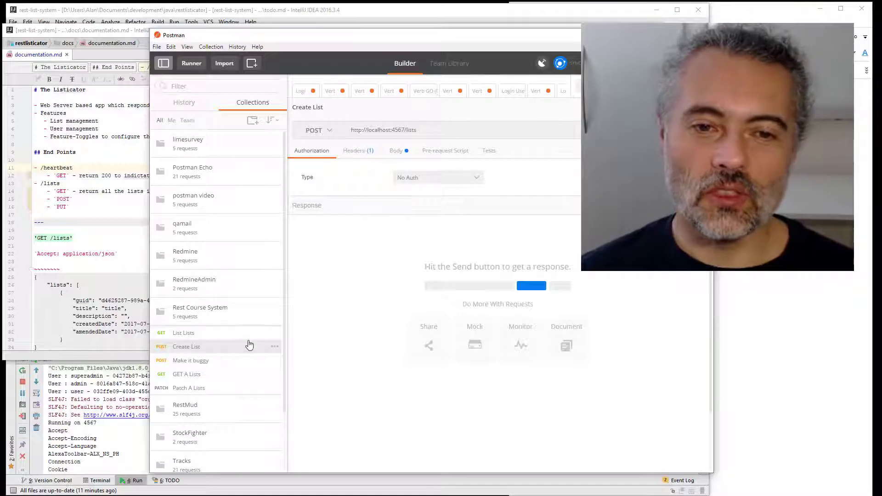
Collapse the Rest Course System collection and rename it as RESTListicator
click(205, 317)
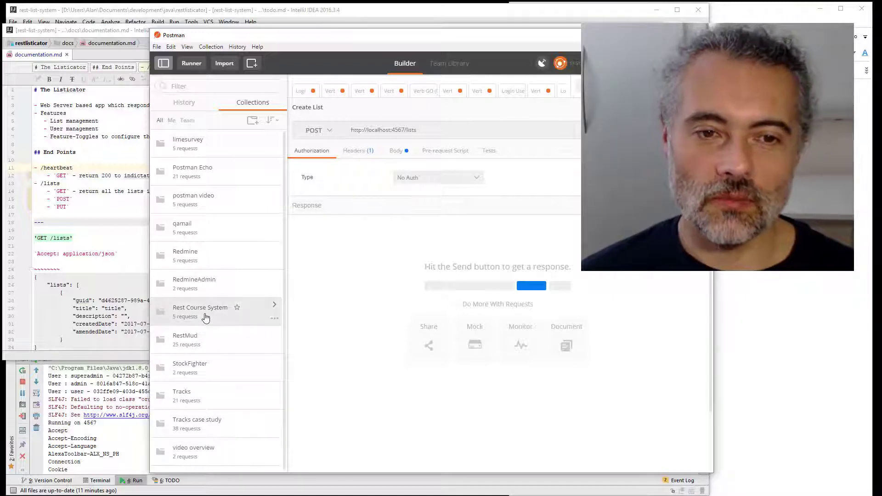
right_click(206, 317)
click(244, 332)
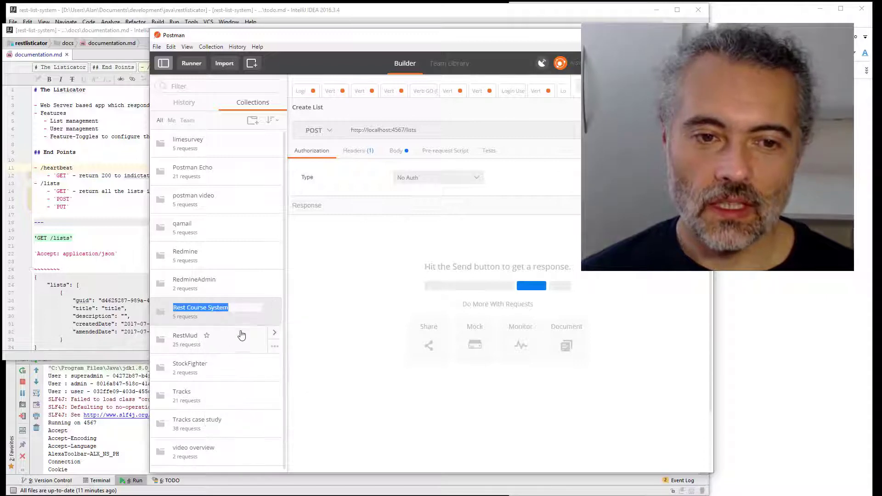
click(213, 311)
drag(186, 309, 250, 321)
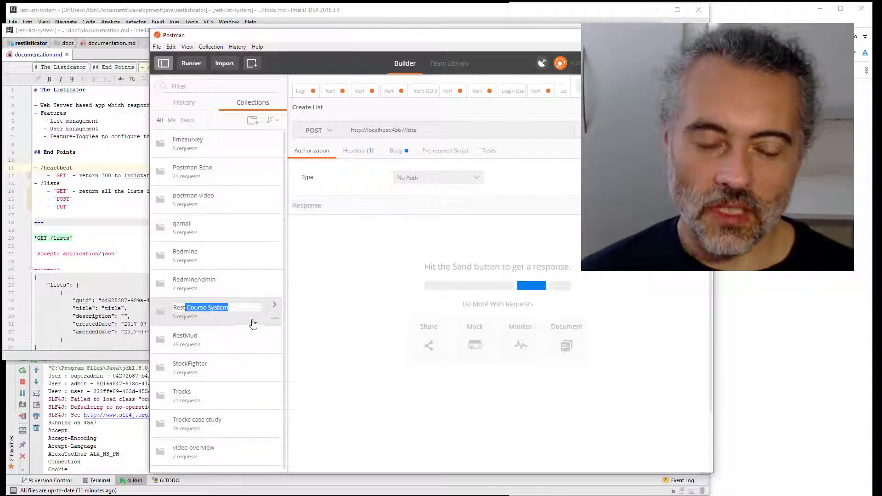
text(Listicator)
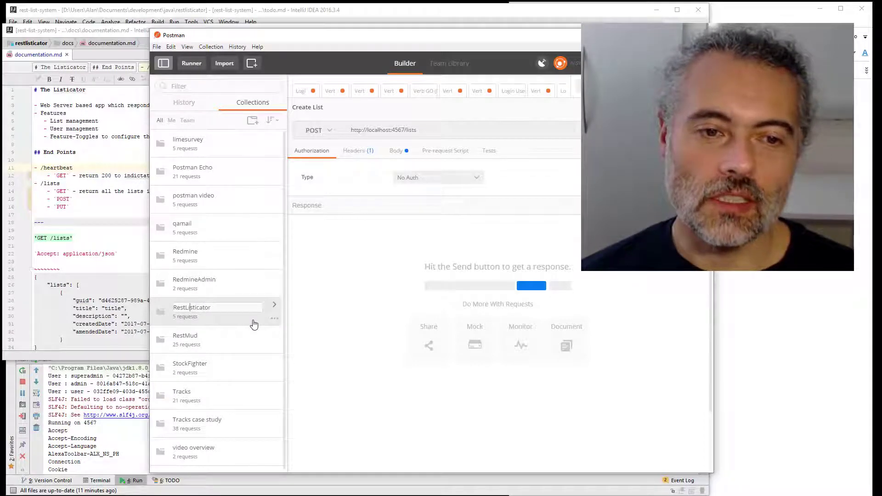
key(BackSpace)
key(BackSpace)
key(BackSpace)
key(BackSpace)
text(EST)
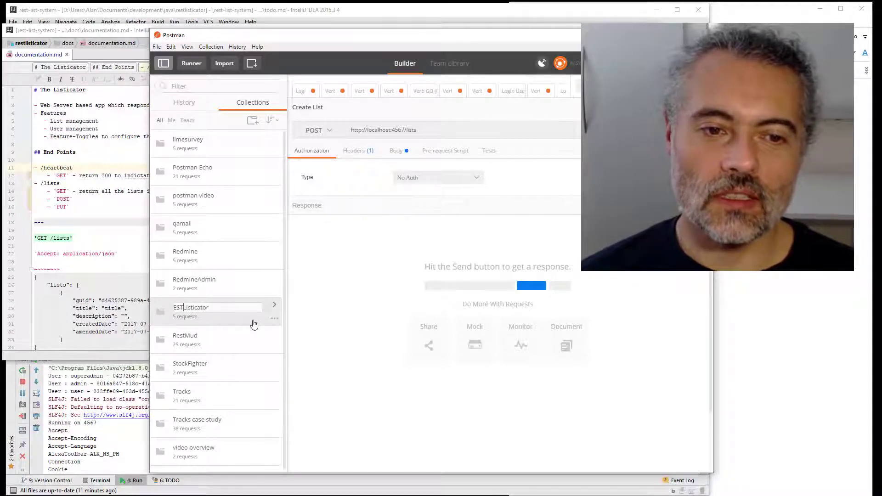
text(R)
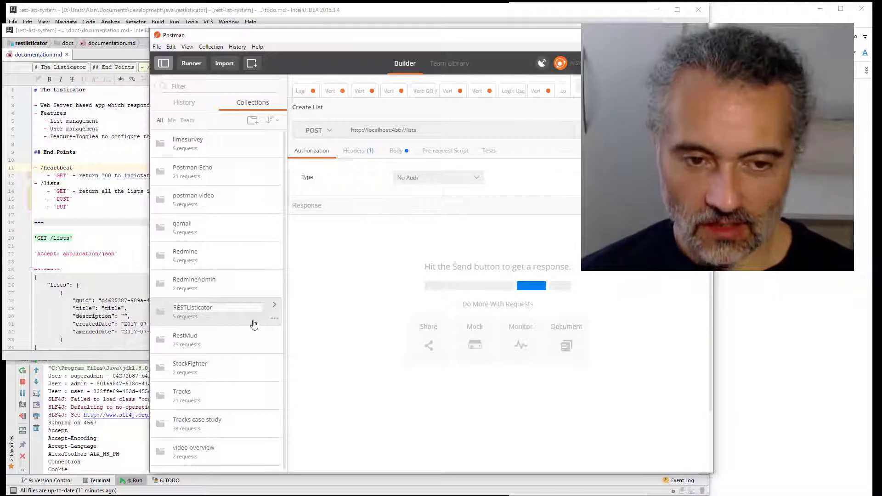
key(Return)
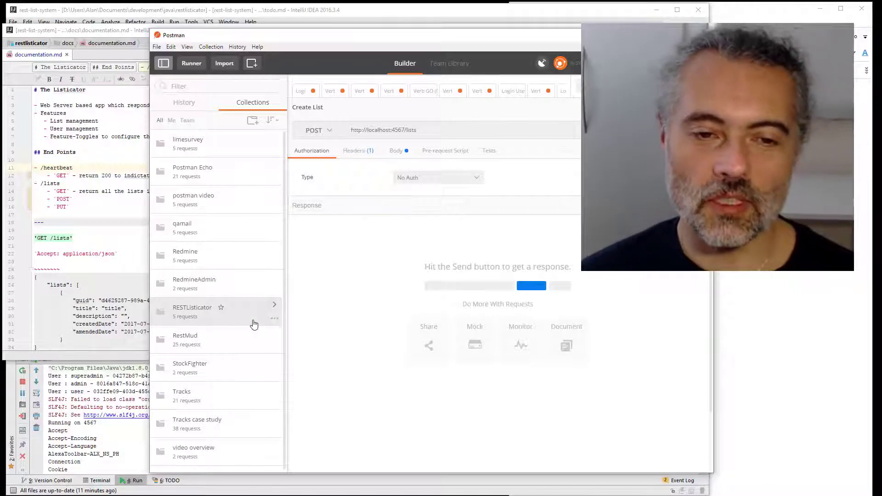
View the API documentation alongside the RESTListicator collection, and return to Postman to close it
click(254, 324)
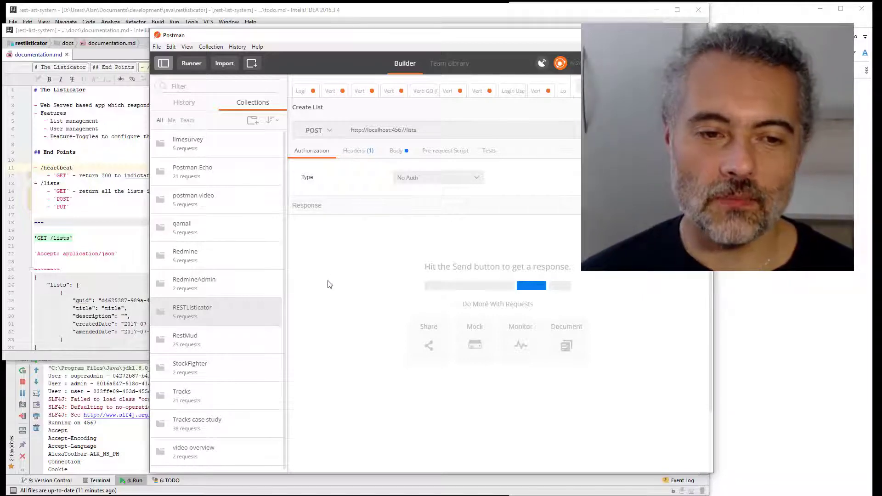
click(107, 31)
key(alt+Tab)
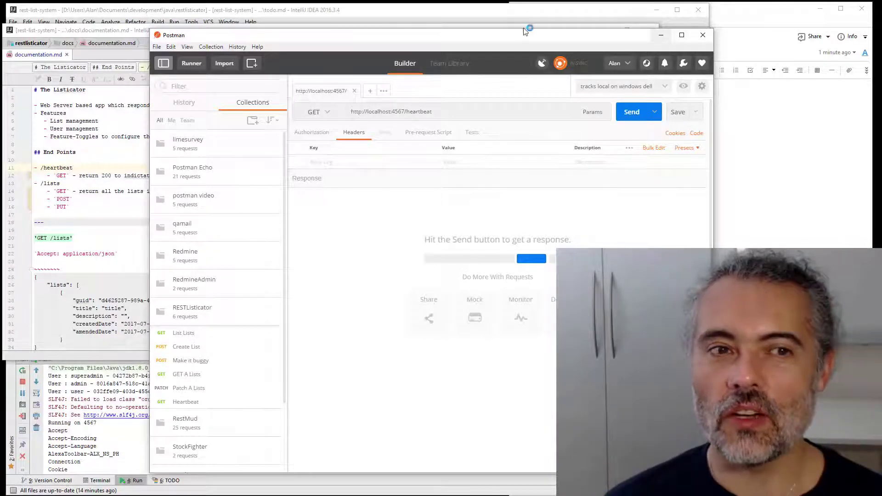
click(703, 35)
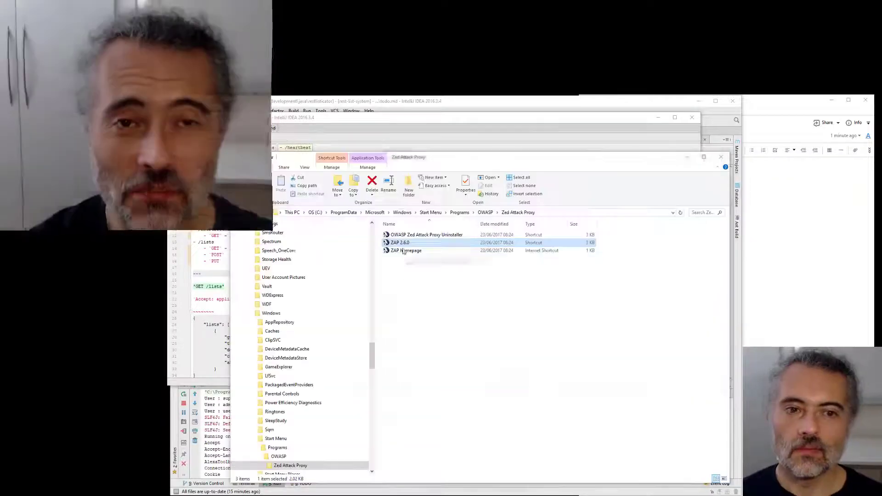
Launch ZAP by running java -jar zap-2.6.0.jar from a command prompt in the Zed Attack Proxy program folder
key(alt+d)
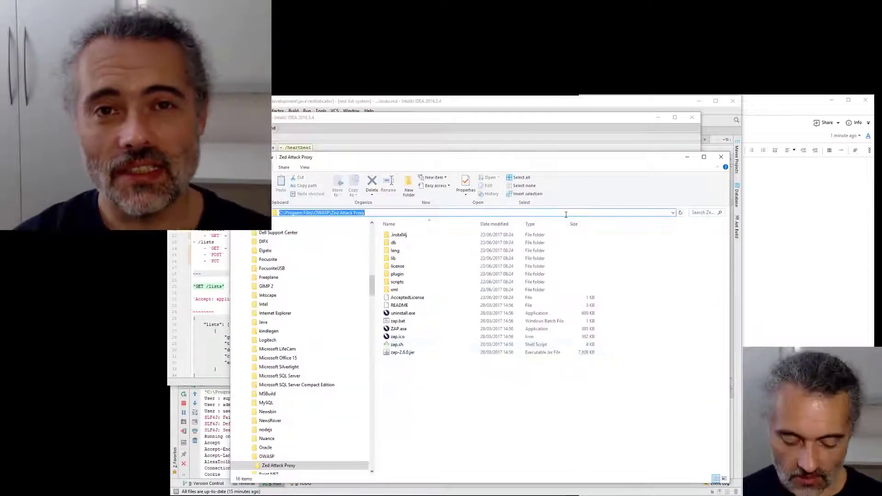
text(cmd)
key(Return)
text(java -jar zap-2.6.0.jar)
key(Return)
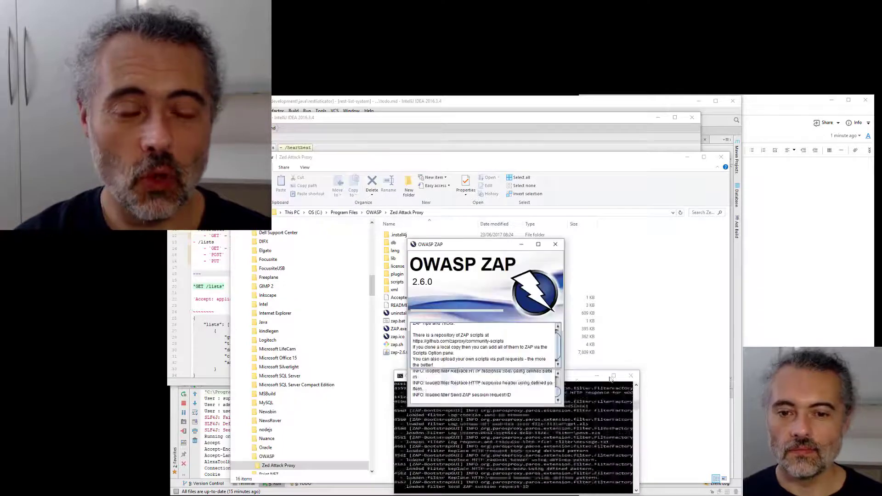
click(726, 358)
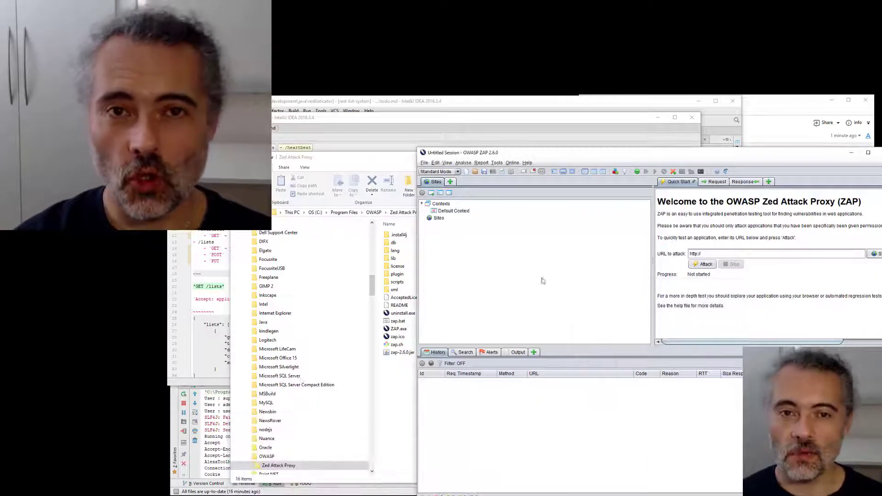
Open ZAP's Local Proxy options to check the proxy address and port
click(497, 163)
click(510, 357)
click(551, 400)
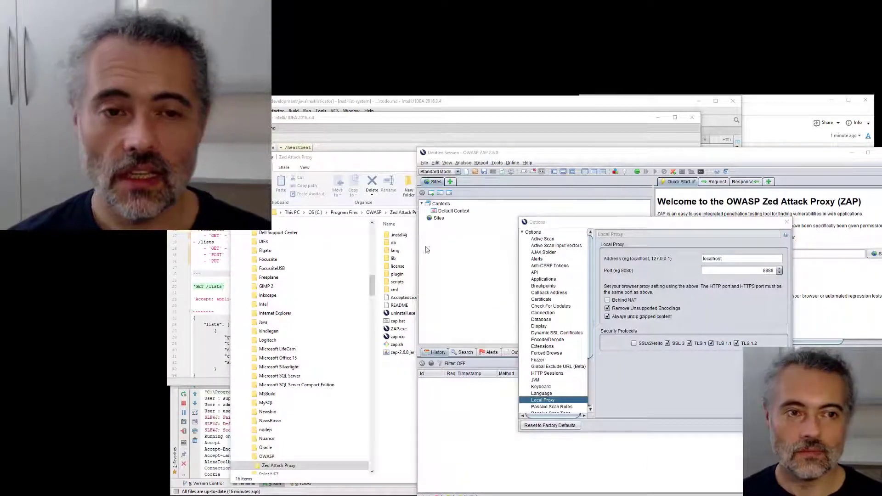
Update the Postman 8888 proxy shortcut's target and start folder to version 5.1.1 and save it
click(420, 248)
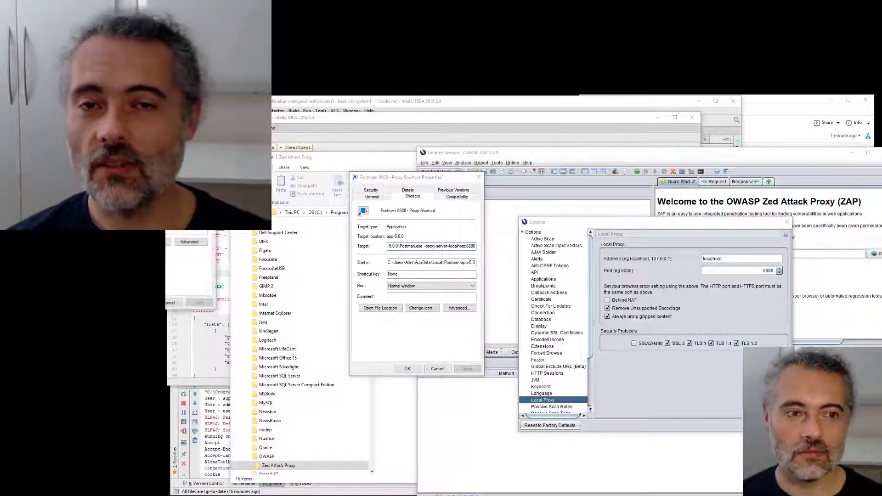
drag(559, 309, 569, 320)
key(ctrl+c)
key(Escape)
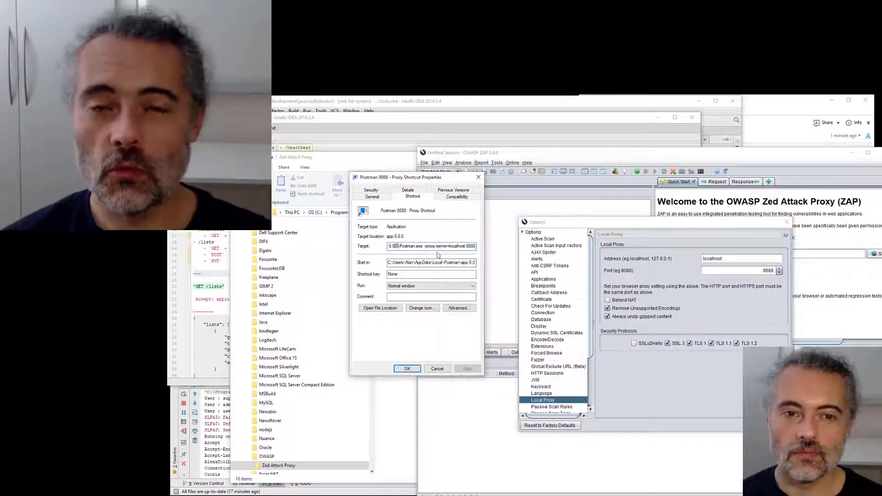
double_click(469, 262)
key(ctrl+v)
click(452, 248)
key(ctrl+v)
key(Return)
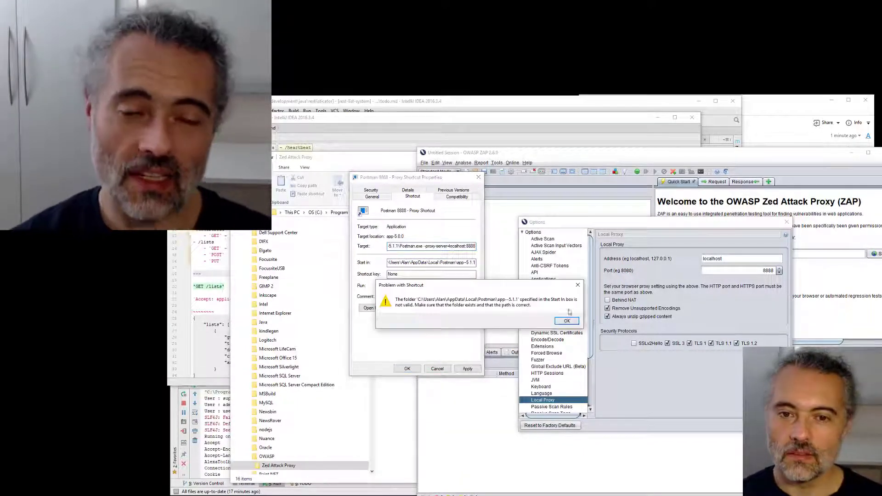
key(Return)
key(Return)
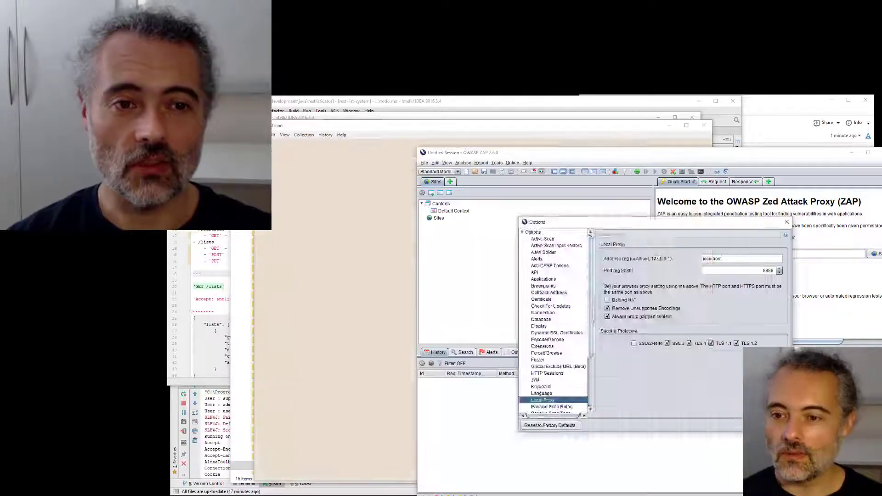
Close the Postman instance opened through the proxy shortcut and relaunch Postman.exe from a command prompt in the app-5.1.1 folder
drag(405, 138, 372, 129)
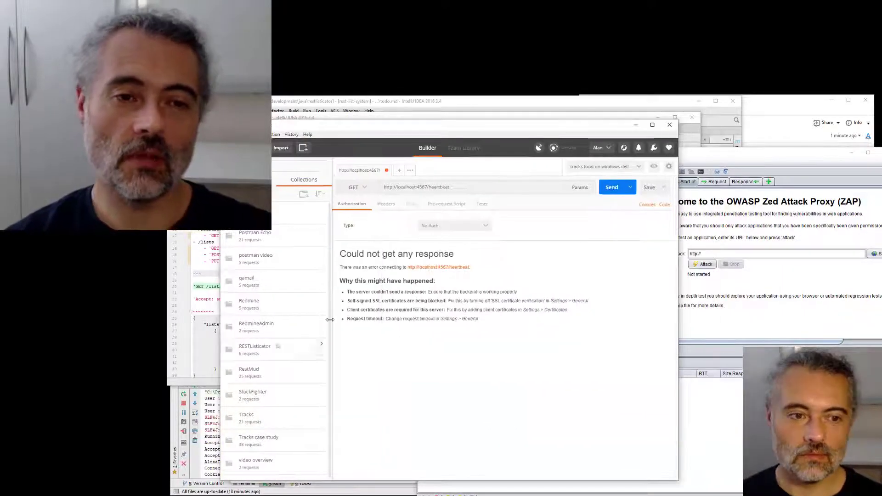
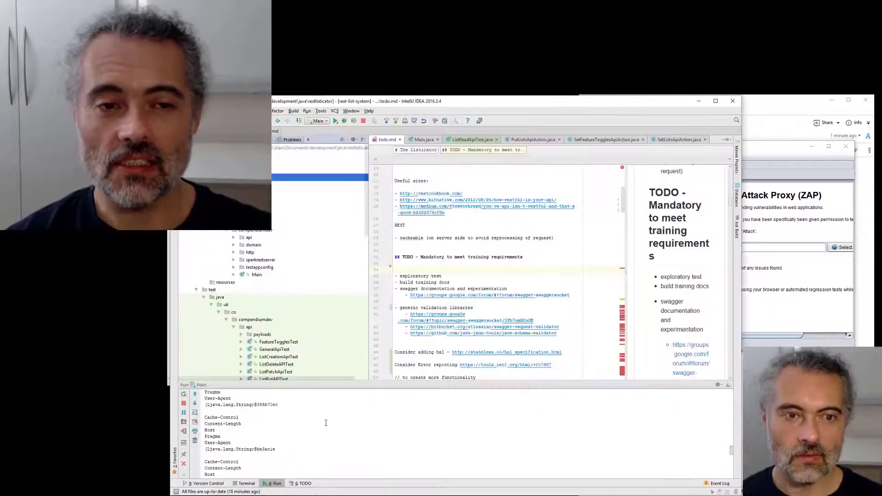
key(alt+Tab)
click(670, 126)
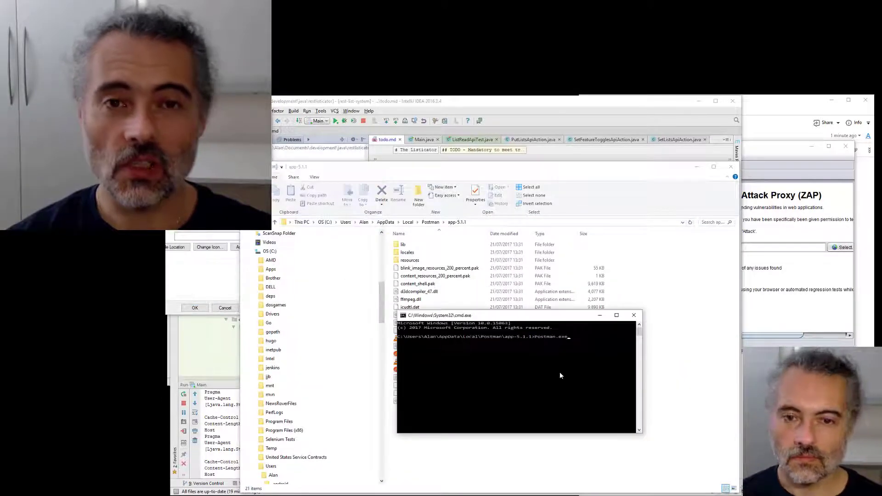
key(Return)
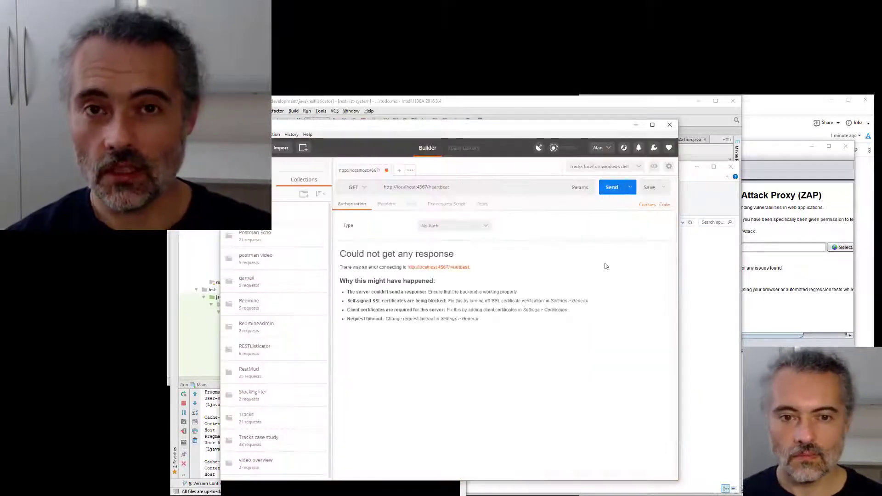
Close ZAP and start Burp Suite with a temporary project
key(alt+Tab)
click(846, 146)
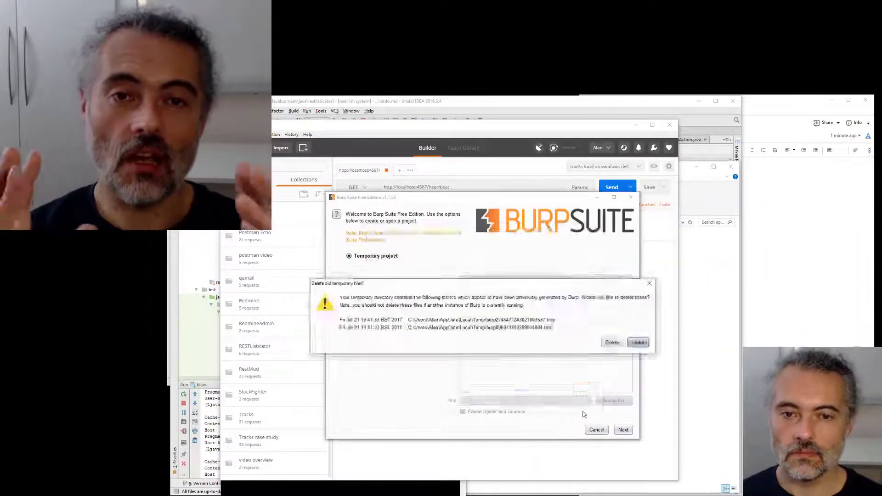
drag(483, 198, 600, 220)
click(619, 431)
click(622, 484)
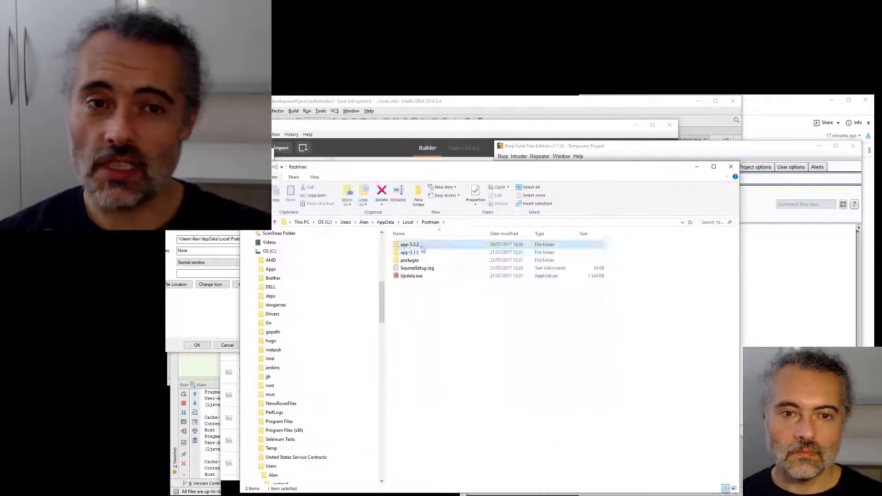
Send the heartbeat GET request from the app-5.0.2 version of Postman and postpone its available update
double_click(420, 246)
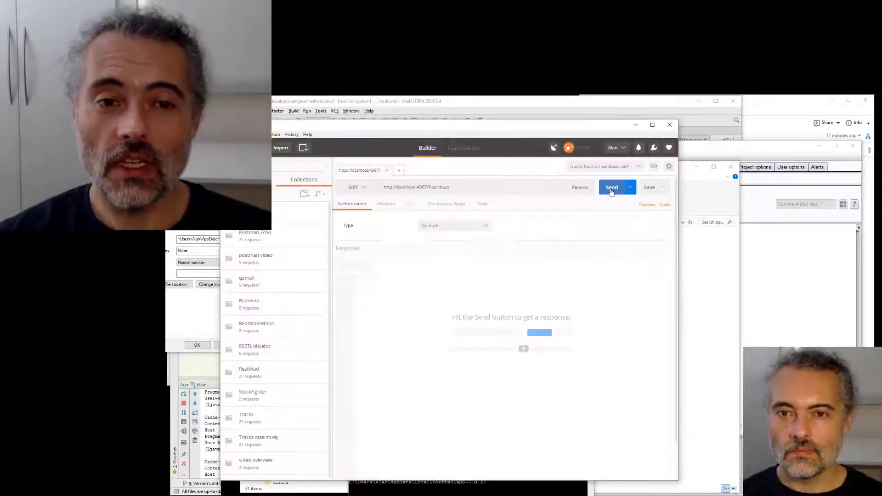
click(612, 187)
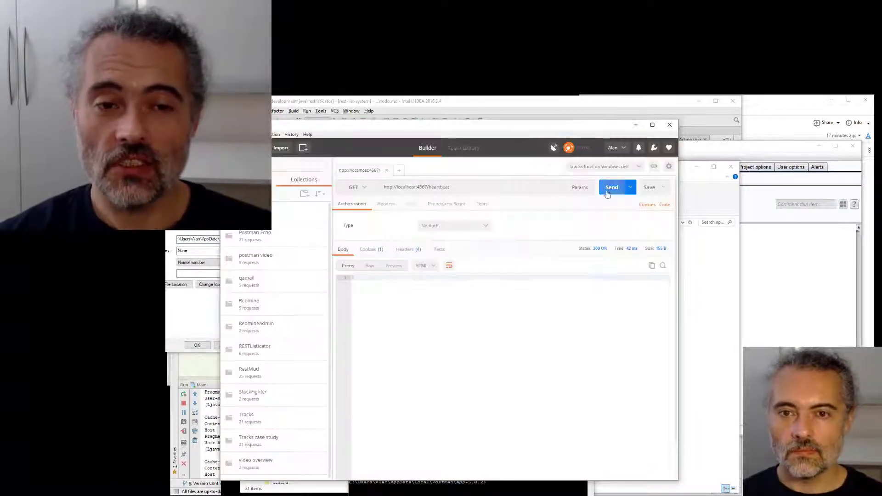
click(307, 134)
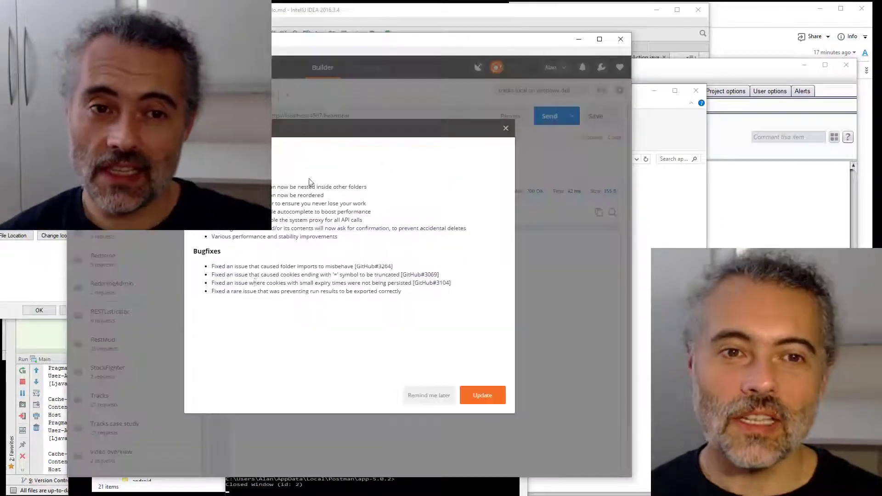
click(429, 395)
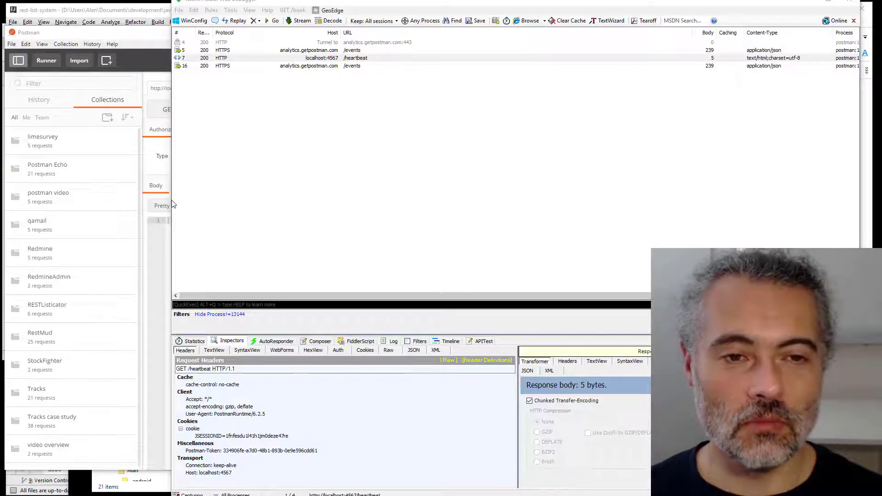
Place the Fiddler window beside Postman and review Postman's system proxy setting
drag(174, 204, 382, 213)
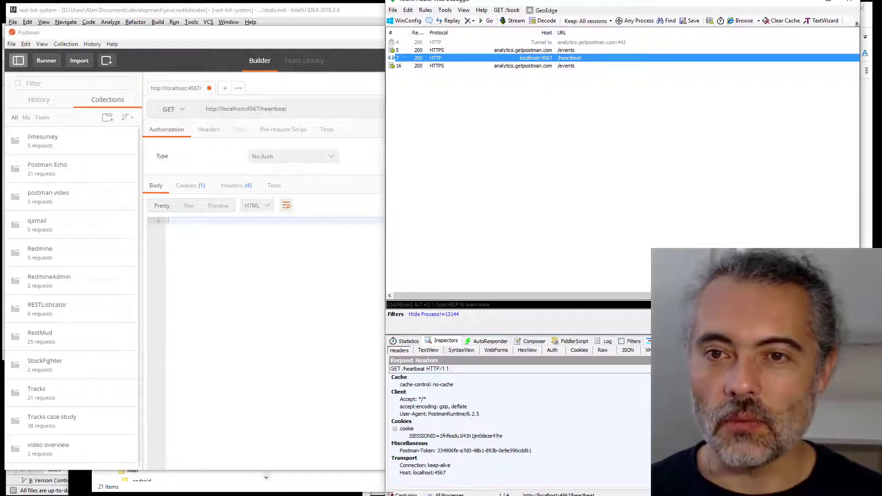
drag(613, 3, 636, 15)
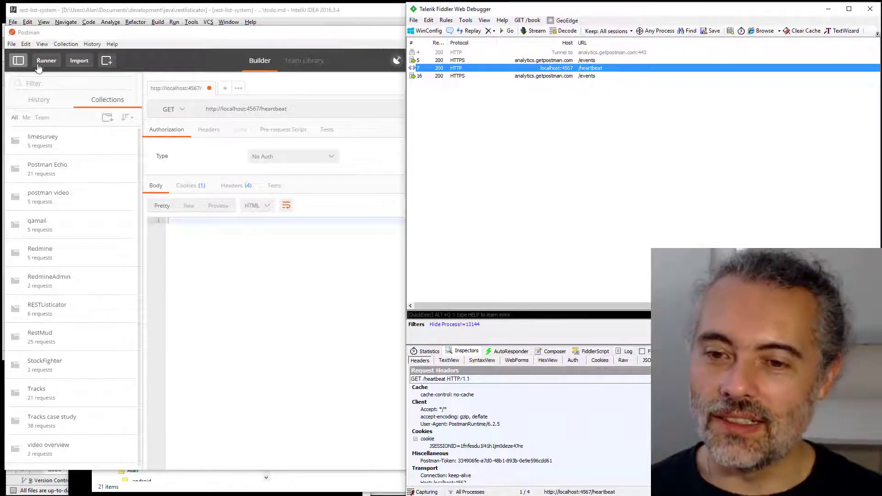
click(11, 44)
click(26, 102)
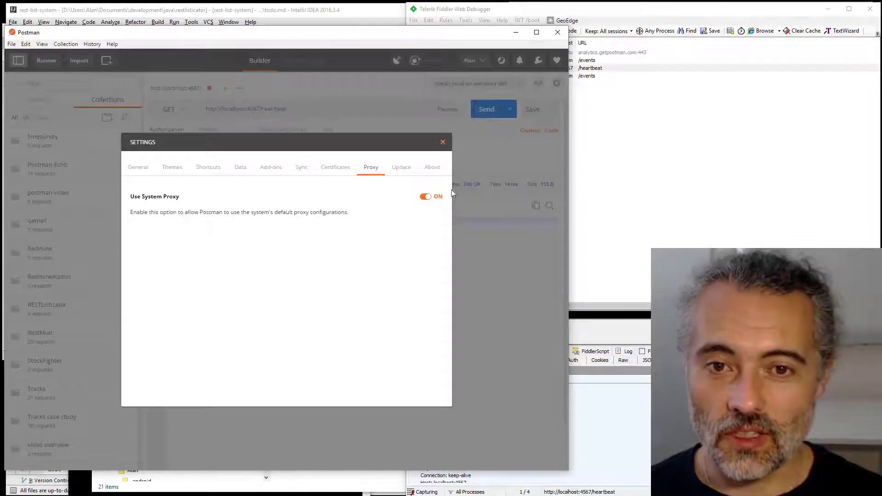
click(506, 291)
click(656, 25)
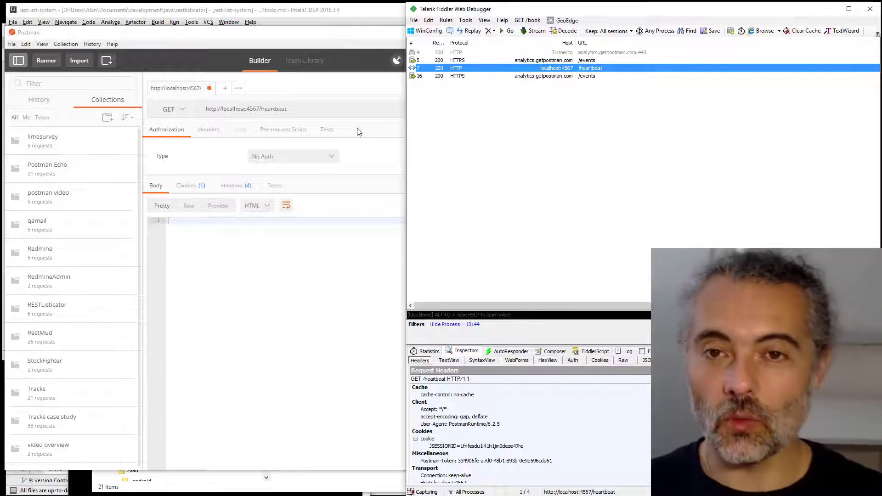
click(386, 155)
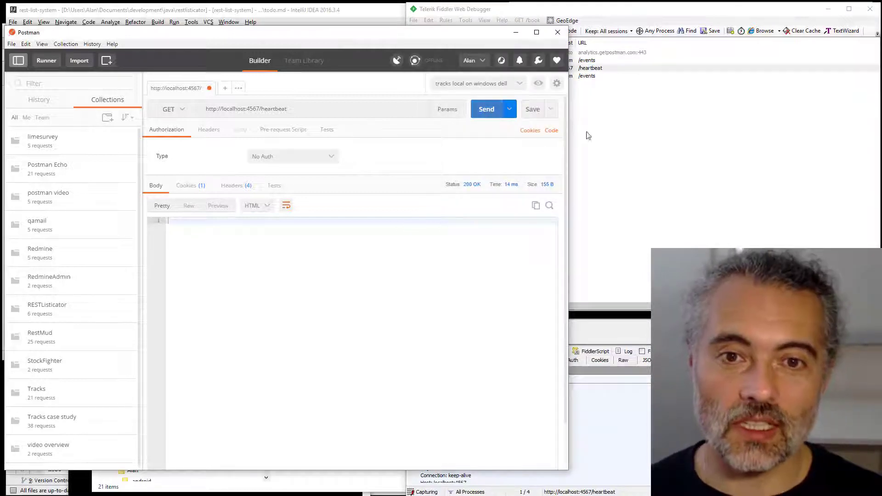
click(607, 14)
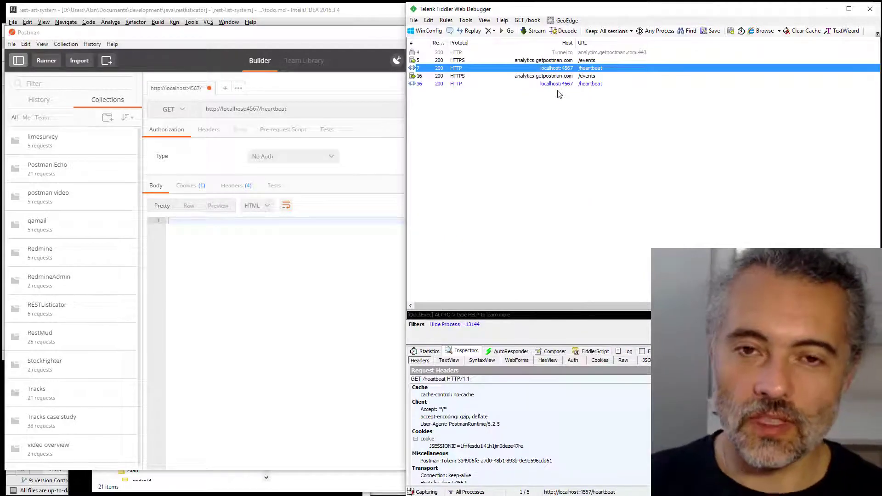
click(305, 47)
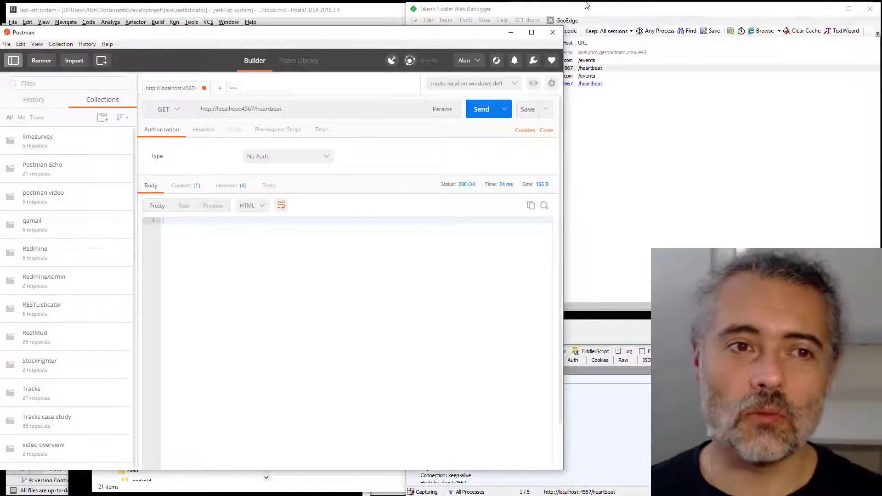
click(609, 10)
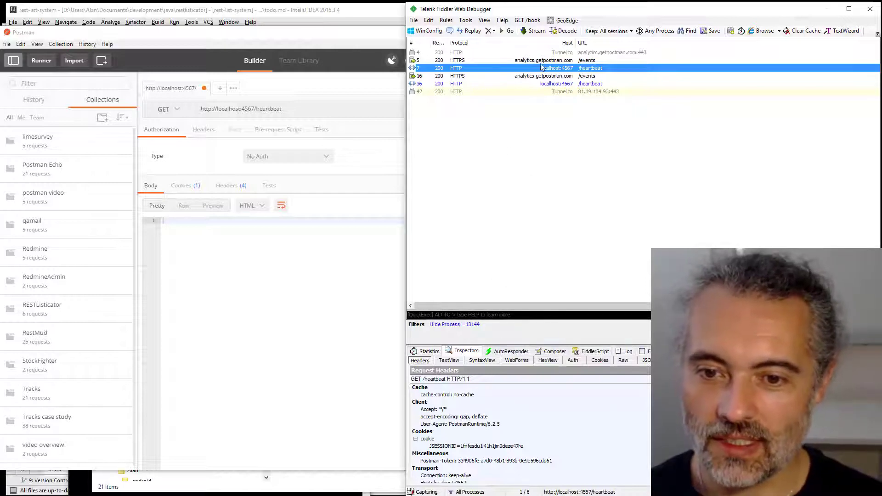
Examine the raw request and raw response of the latest heartbeat session in Fiddler, widening the response pane
click(558, 83)
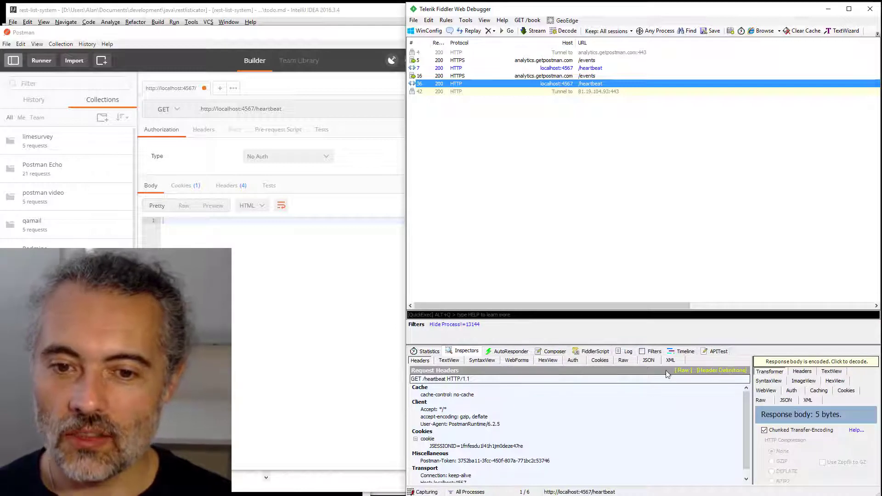
click(624, 360)
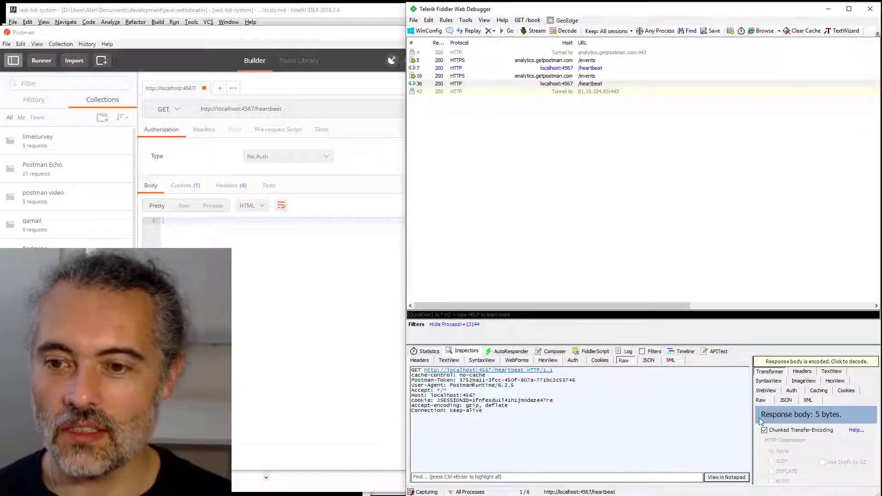
click(760, 401)
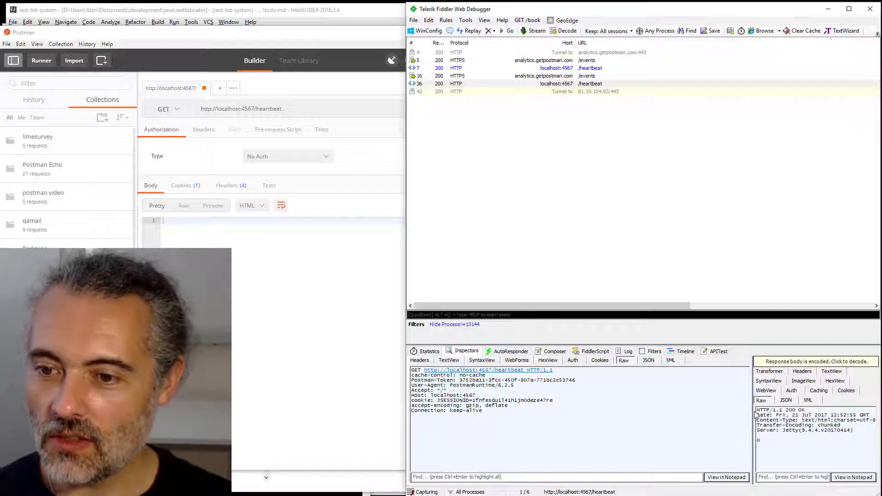
drag(754, 411, 616, 432)
click(606, 361)
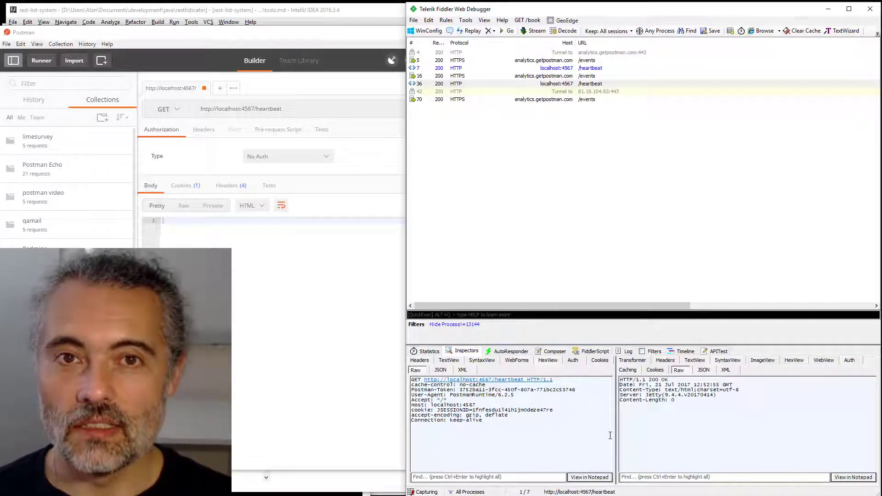
Bring the documentation.md window forward and extend it downward to show more of the /lists documentation
click(318, 13)
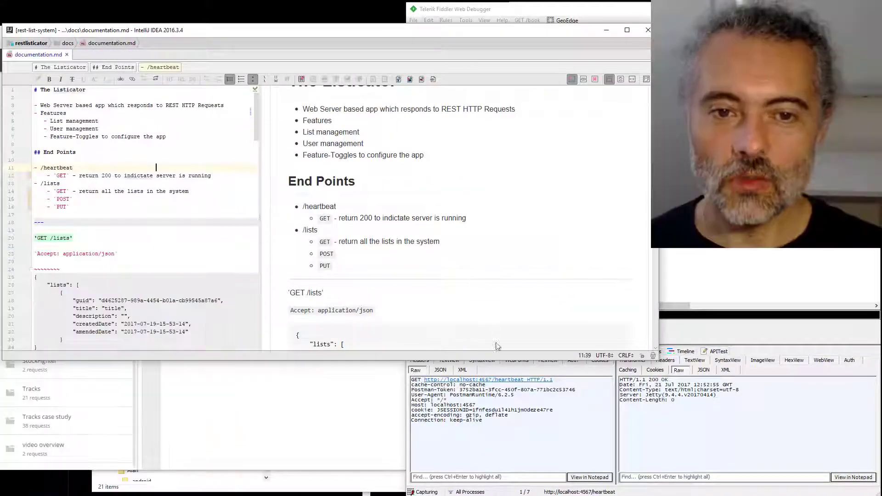
drag(505, 370, 505, 486)
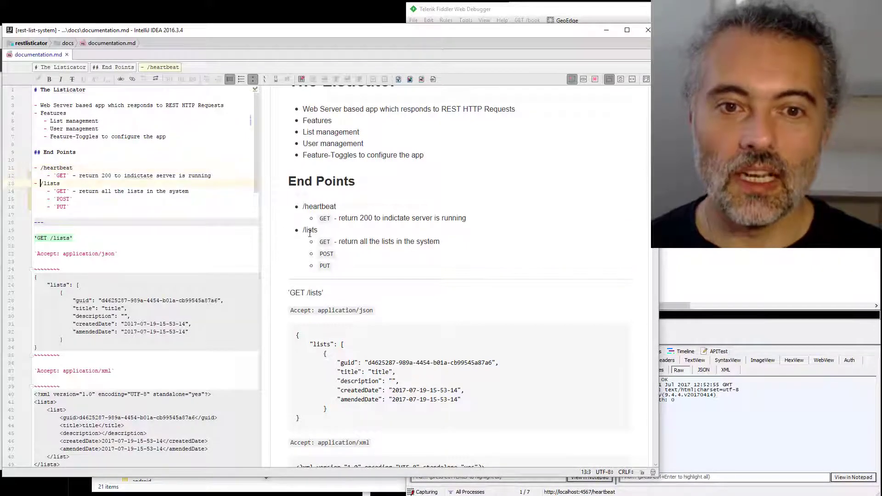
Move the documentation window aside to uncover Postman and send the List Lists request from the RESTListicator collection
click(326, 242)
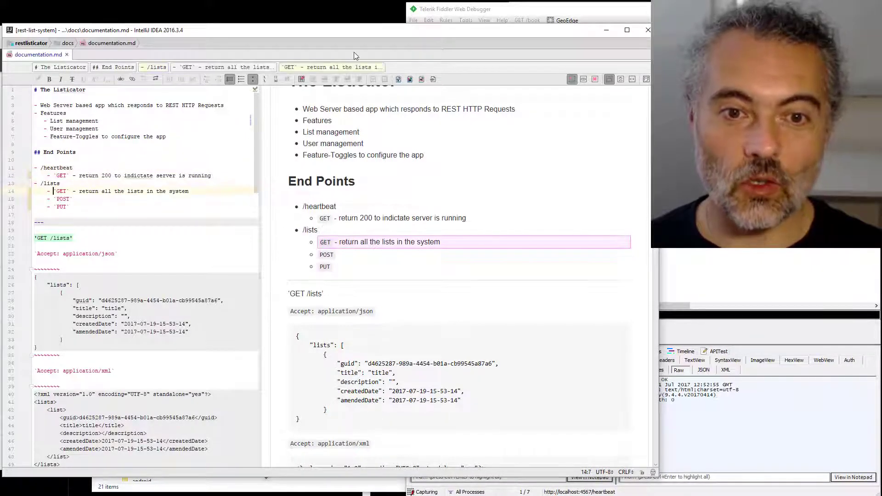
drag(341, 33, 381, 12)
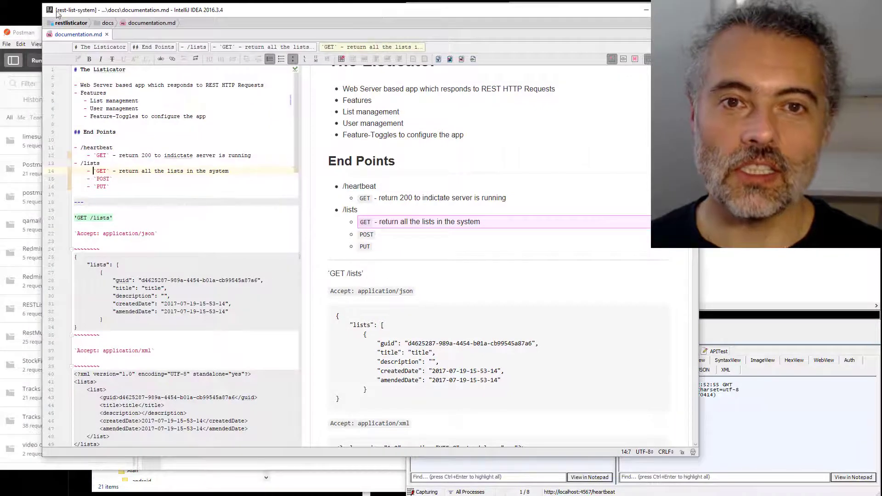
click(35, 33)
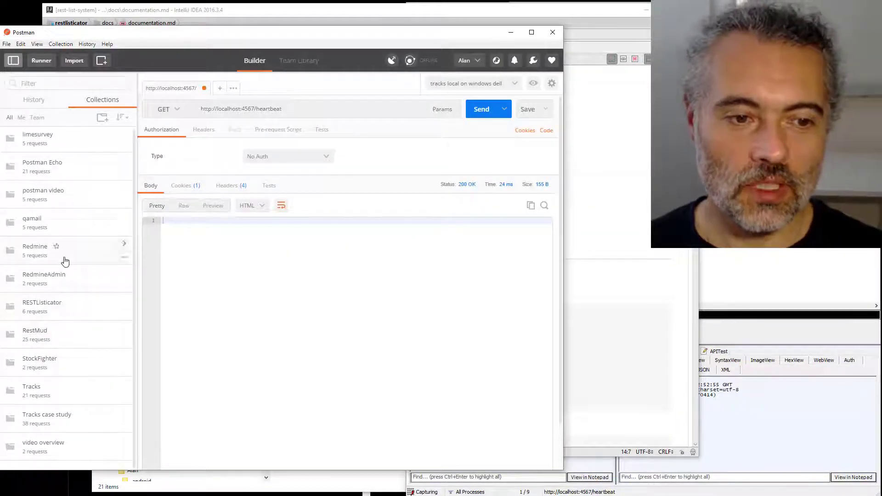
click(60, 307)
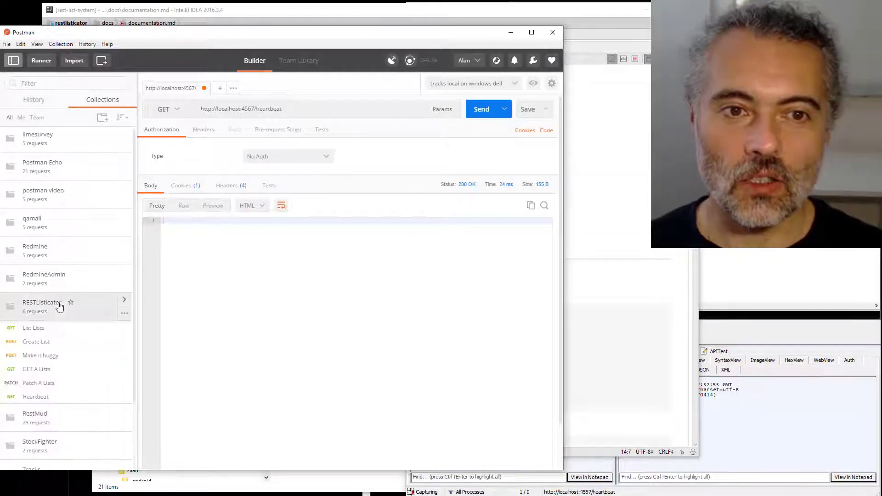
click(25, 333)
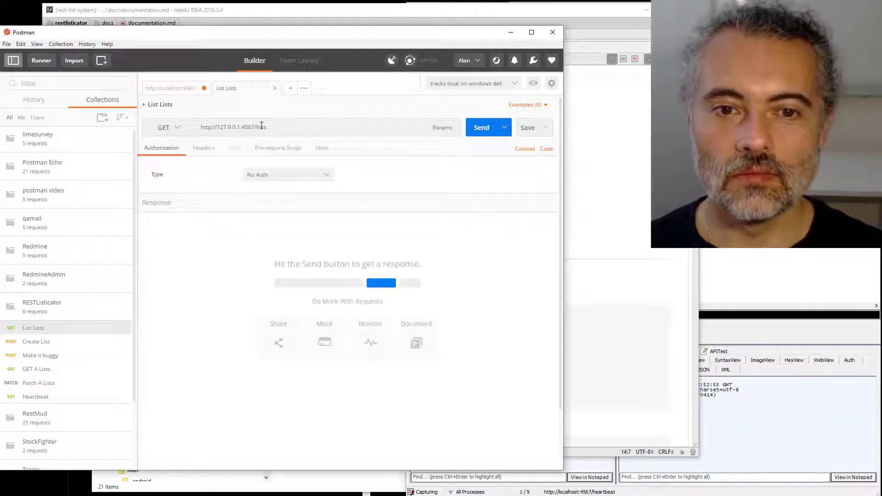
click(482, 131)
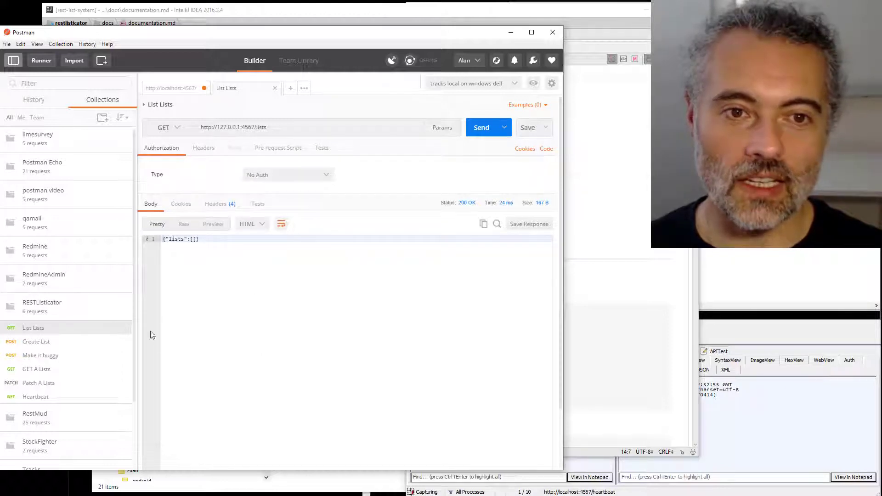
Compare the host in the List Lists URL with the saved Heartbeat request's URL, ending back on List Lists
double_click(217, 129)
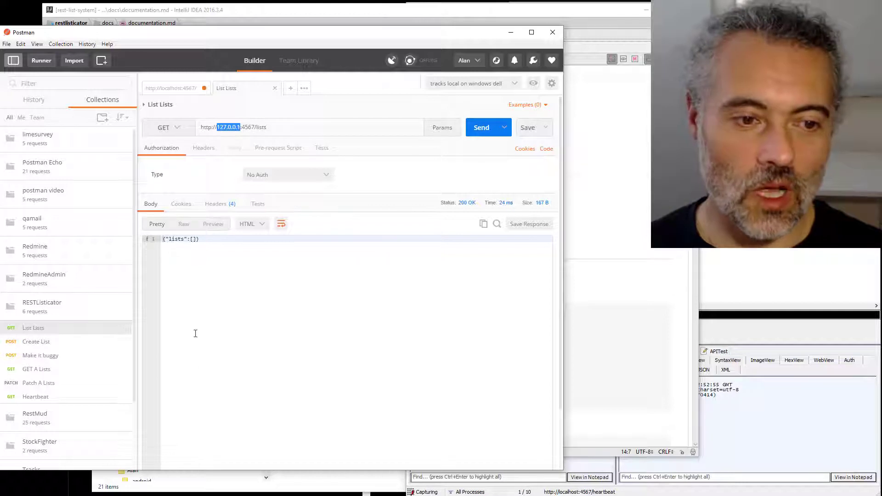
click(57, 395)
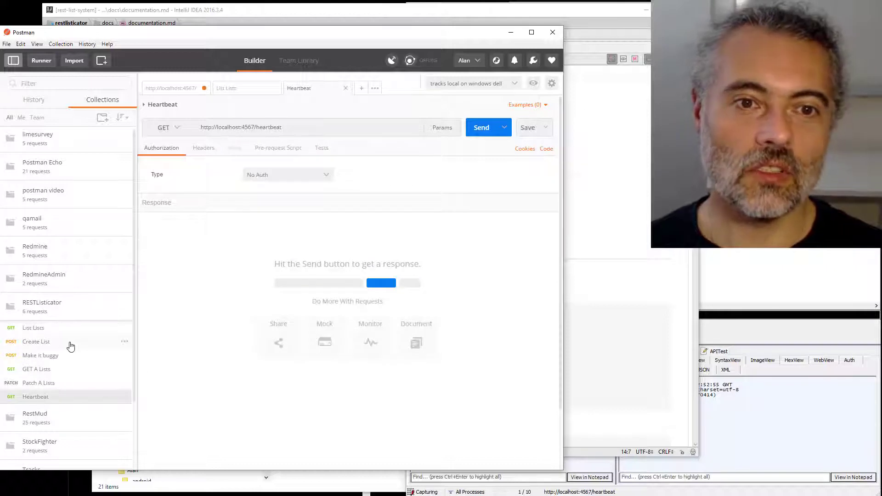
click(34, 329)
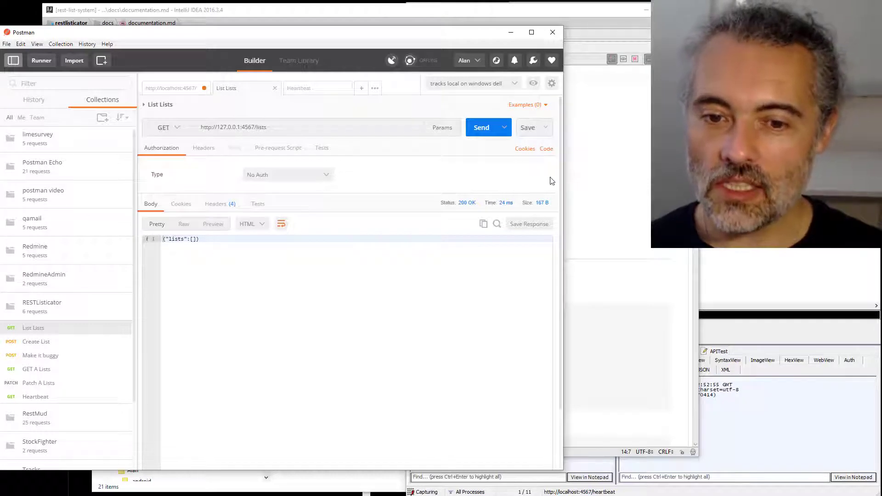
Switch to Fiddler, open the /lists session and examine the request's Accept header and the decoded response body
click(709, 257)
click(567, 122)
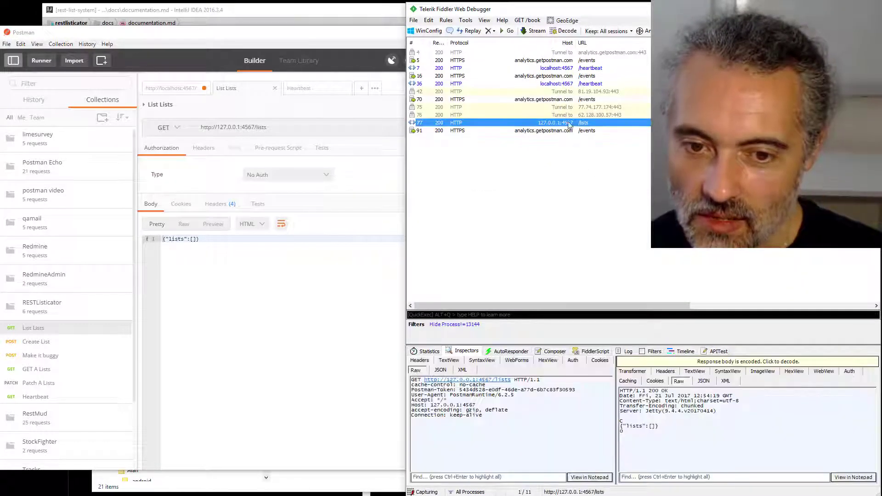
drag(486, 415, 447, 400)
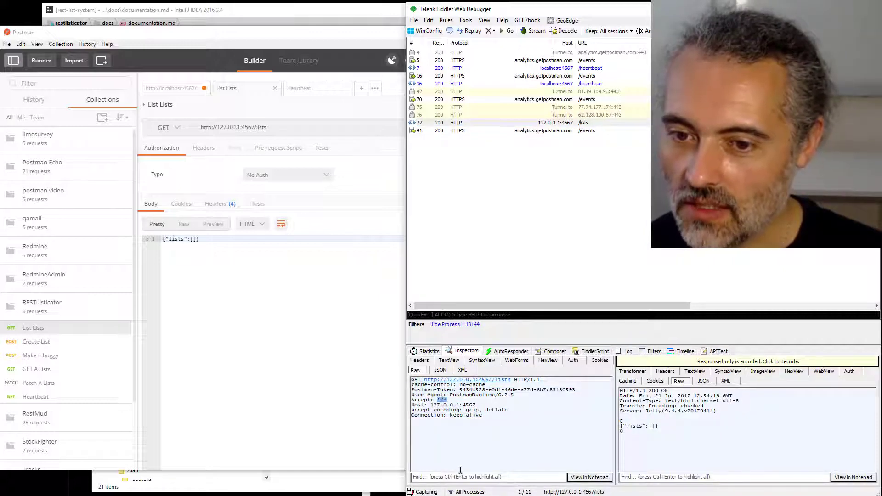
click(673, 362)
drag(659, 410, 616, 411)
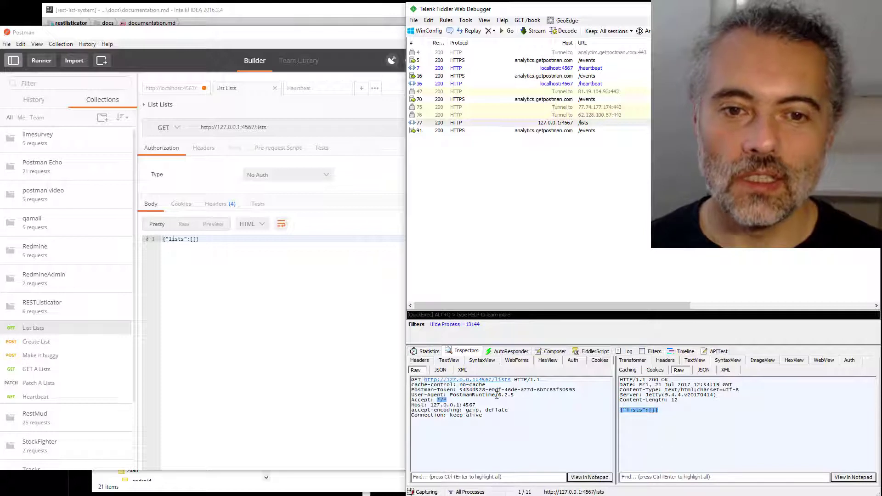
Switch to documentation.md and copy the application/xml Accept value from the GET /lists section
click(270, 6)
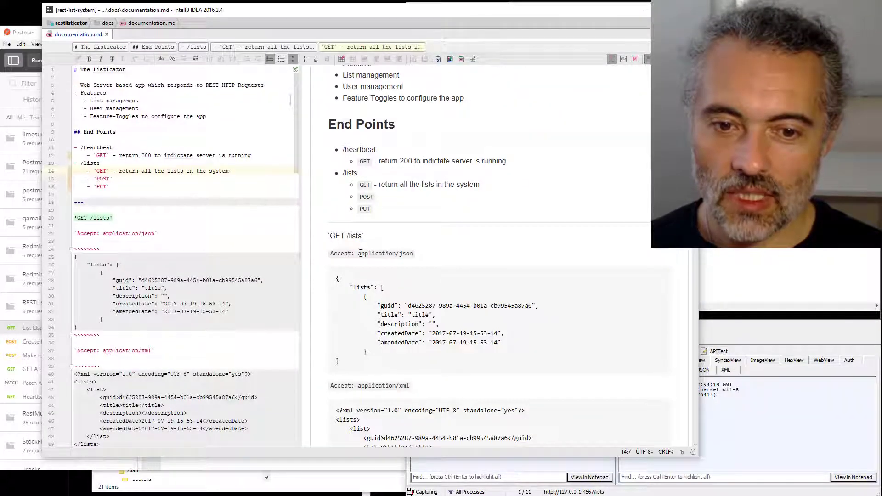
drag(406, 387, 357, 388)
key(ctrl+c)
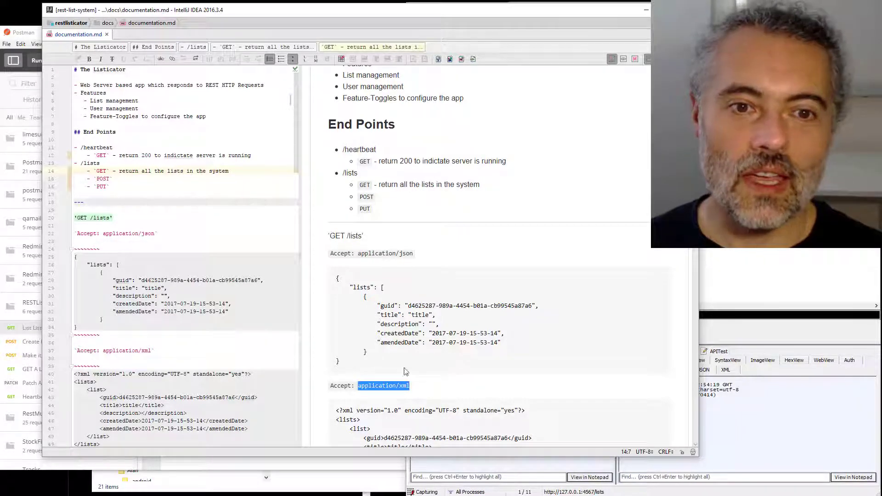
In Postman, add an Accept header with the value application/xml to the List Lists request and send it
click(31, 35)
click(204, 148)
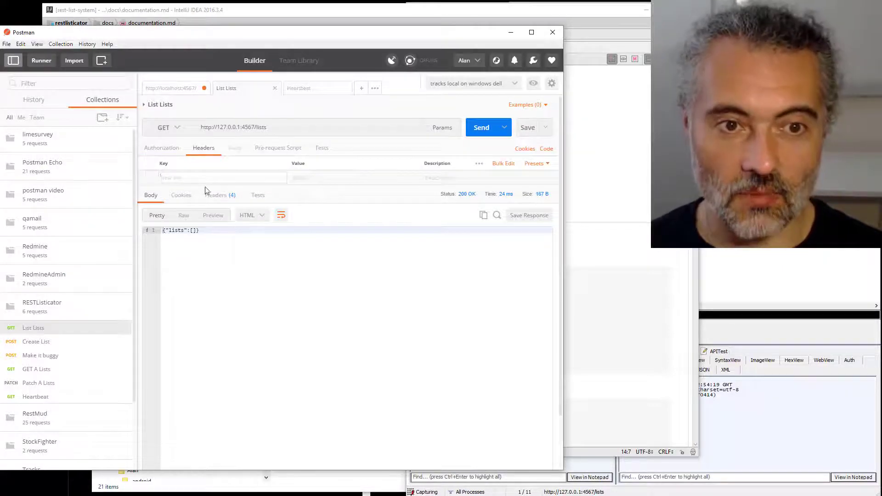
text(Acc)
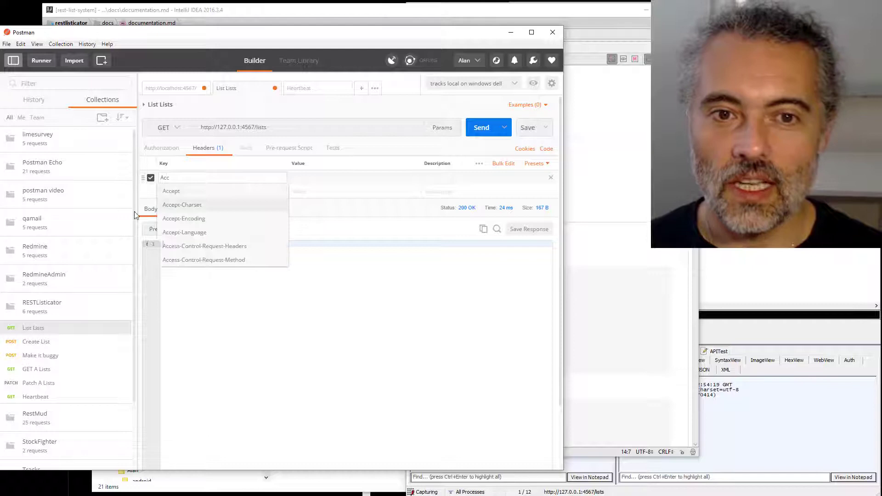
click(170, 191)
click(318, 178)
key(ctrl+v)
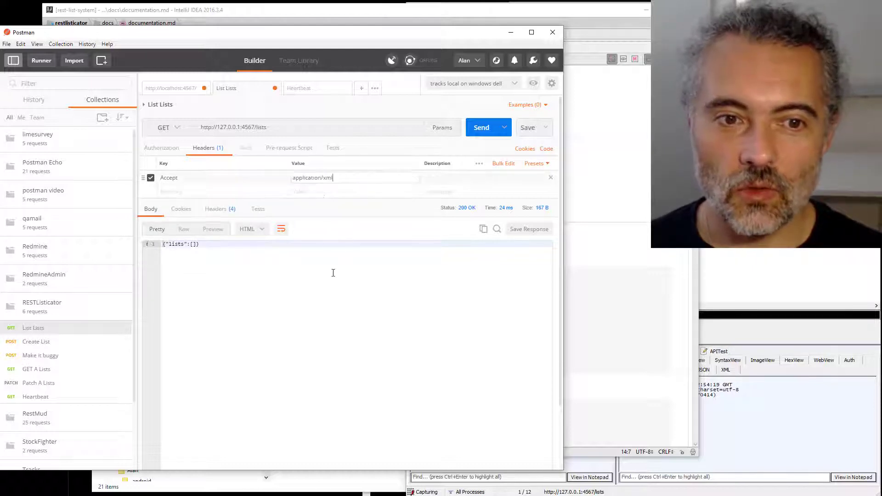
click(479, 128)
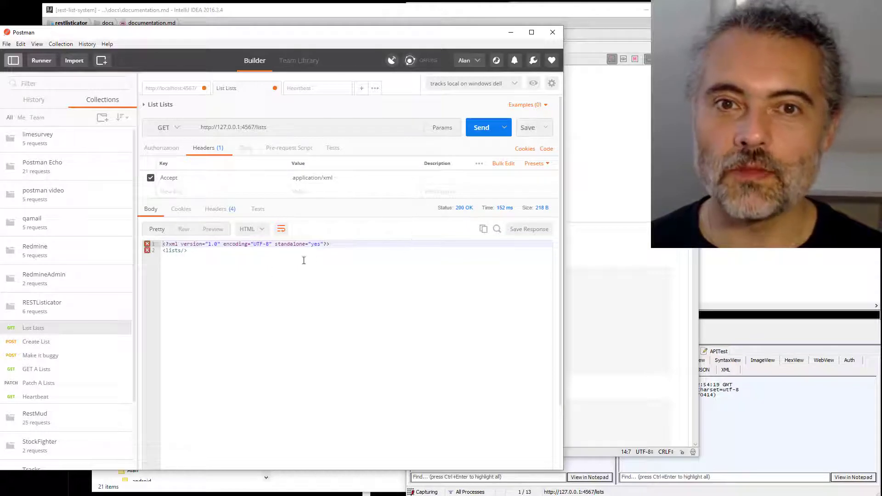
click(210, 256)
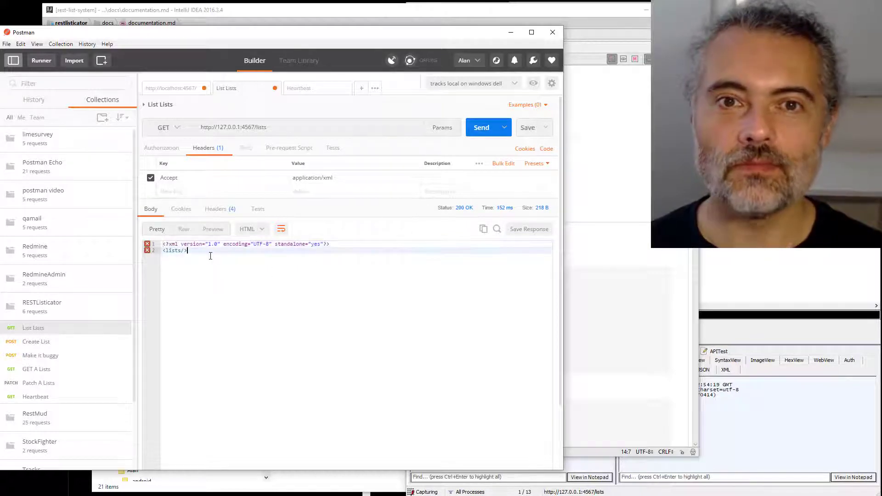
Return to documentation.md and copy the application/json Accept value from the GET /lists section
click(408, 12)
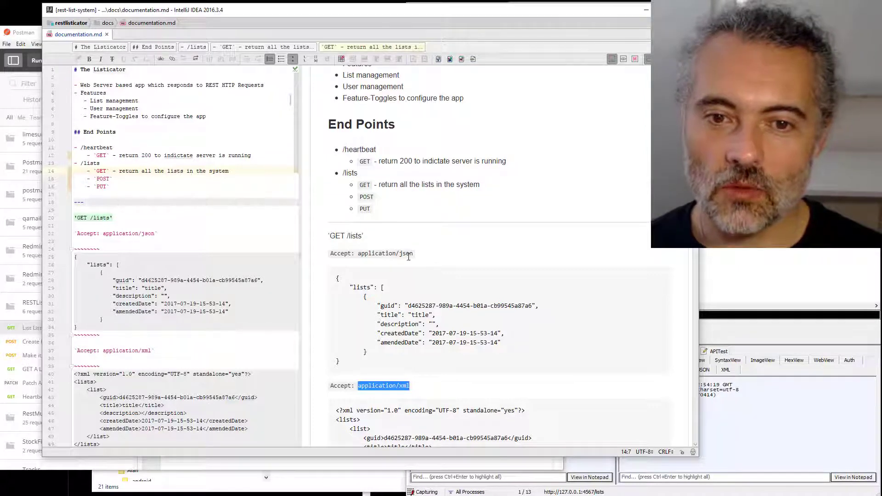
click(379, 256)
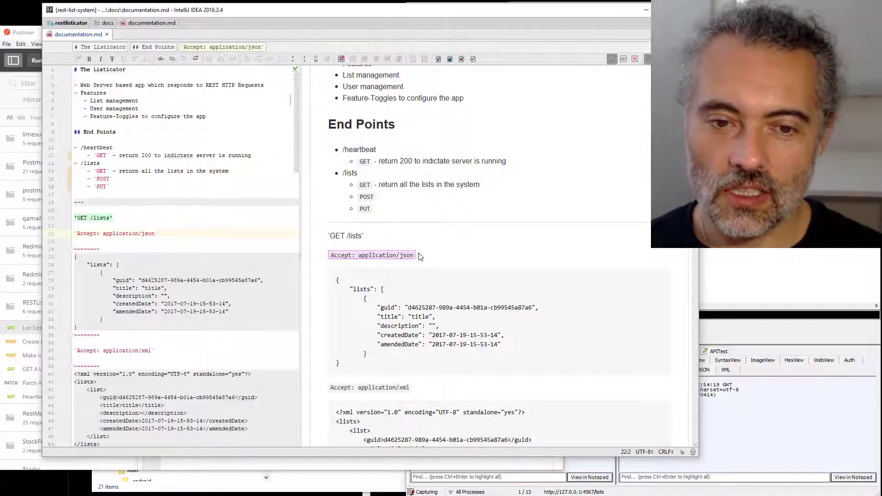
drag(414, 257, 360, 256)
key(ctrl+c)
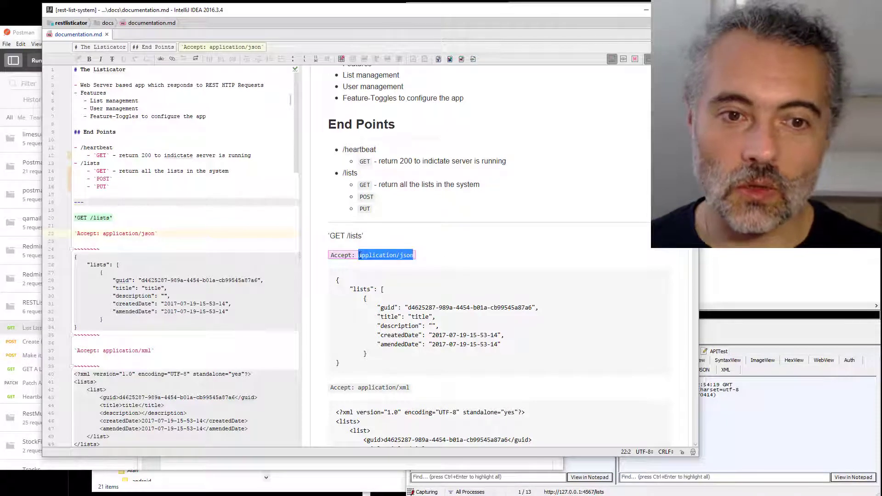
In Postman, set the List Lists request's Accept header to application/json and resend the request
click(28, 35)
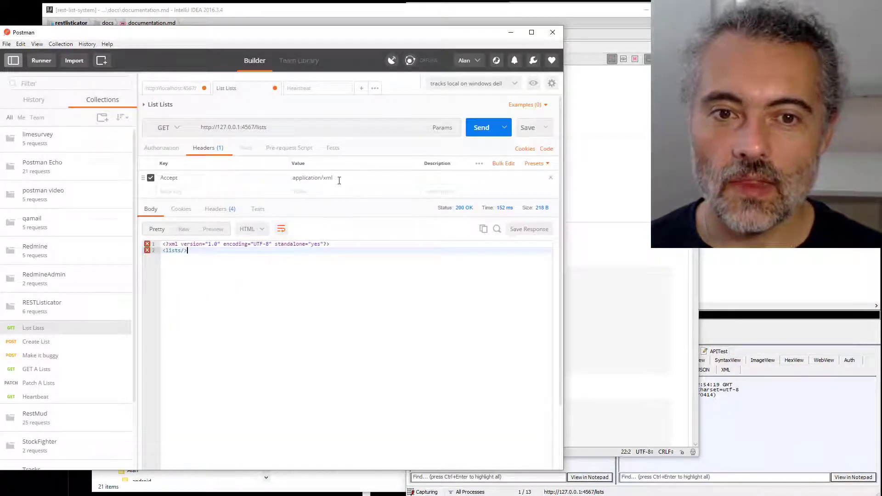
drag(354, 180, 293, 177)
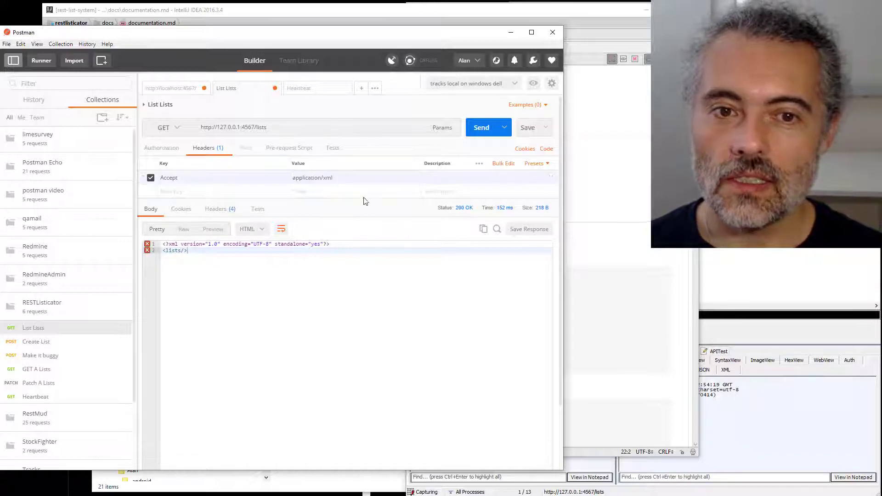
triple_click(344, 177)
key(ctrl+v)
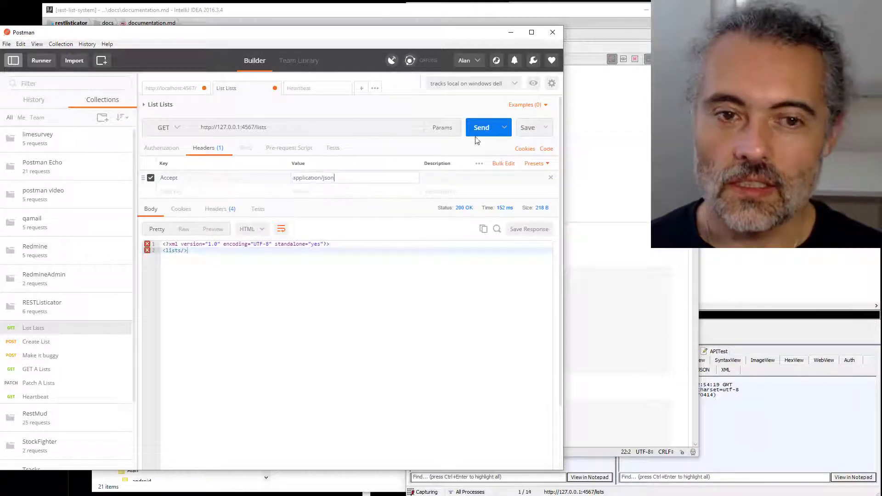
click(477, 133)
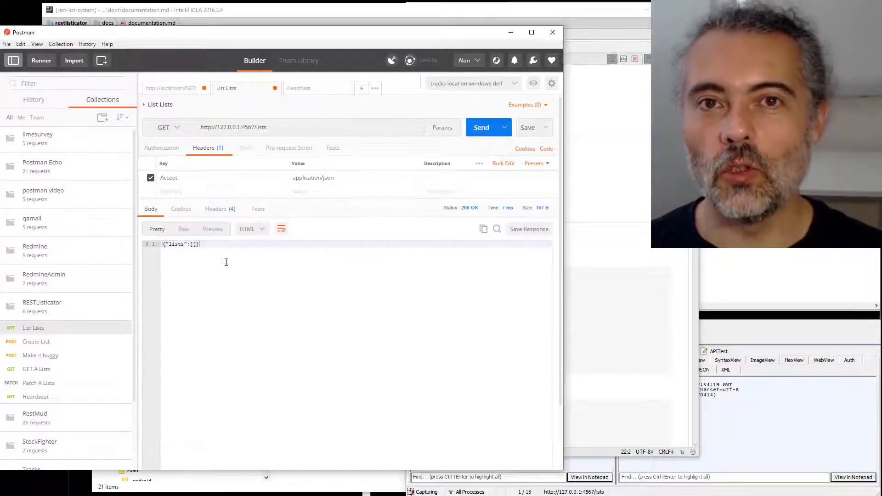
Add "-postman through proxy - harder than it should be why?" to the Evernote exploratory testing note, then minimize it and return to Postman
click(565, 195)
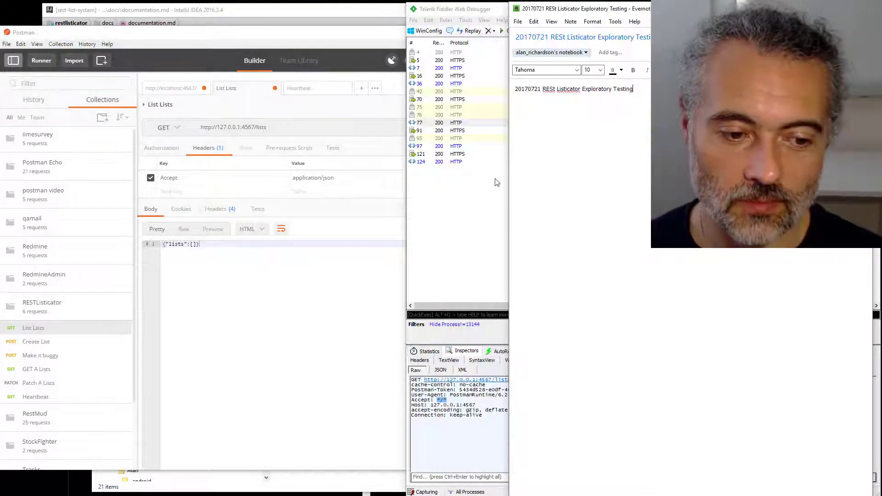
text(p[)
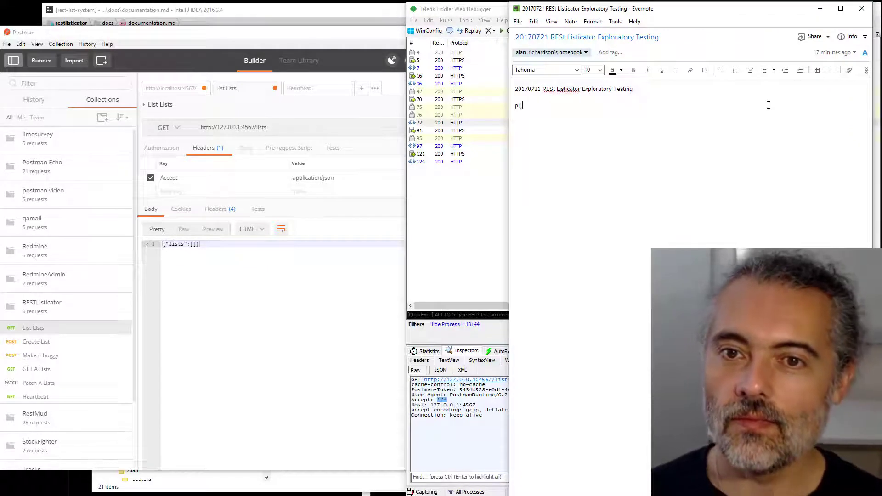
text( postman through )
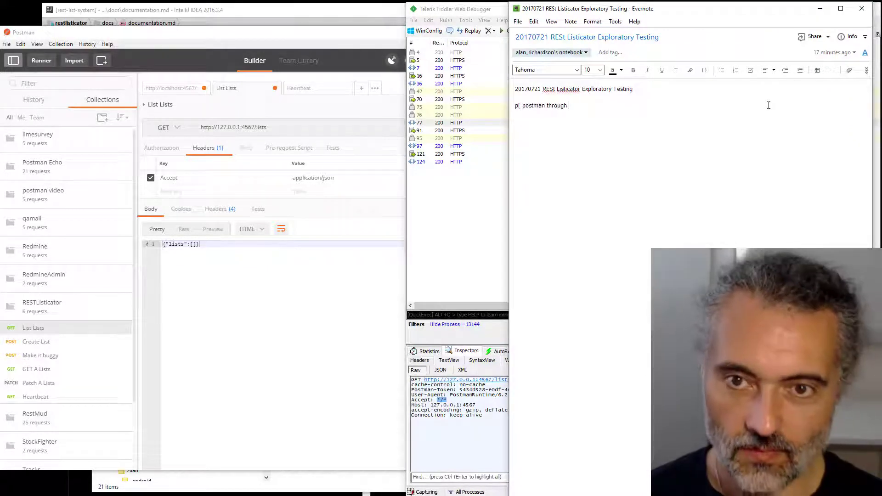
text(proxy )
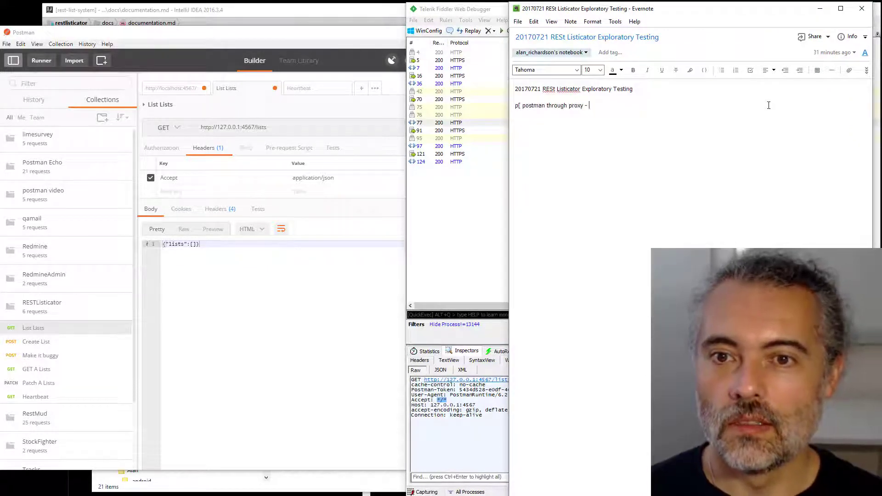
text(- harder than it should be why)
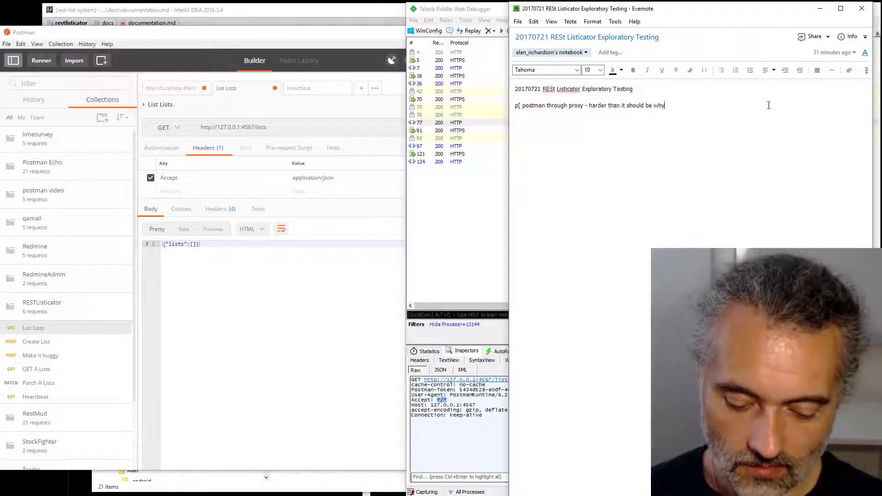
text(-)
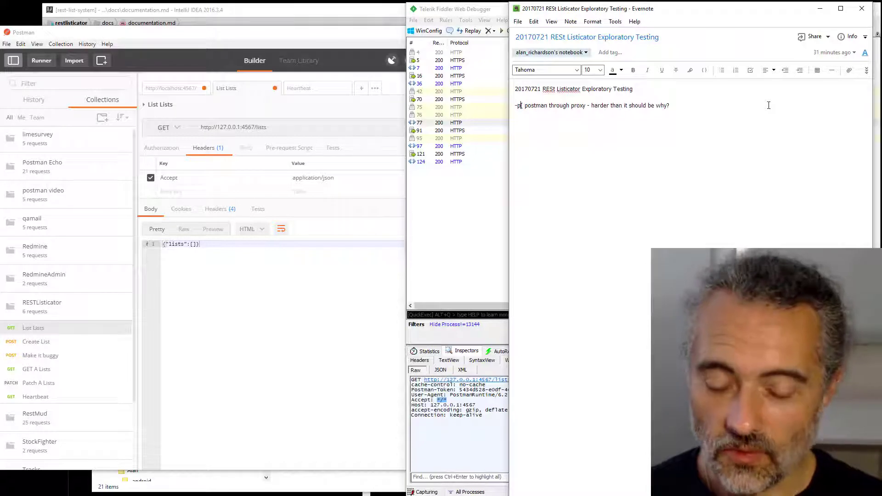
key(BackSpace)
key(BackSpace)
key(BackSpace)
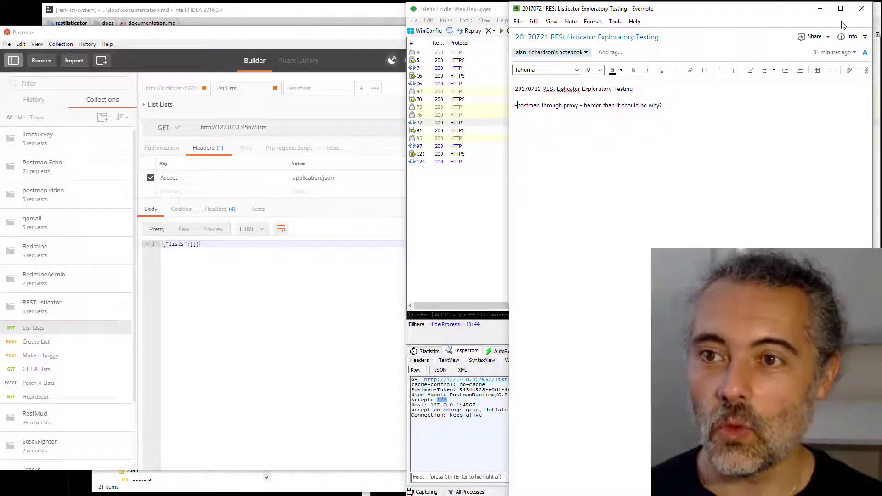
click(820, 8)
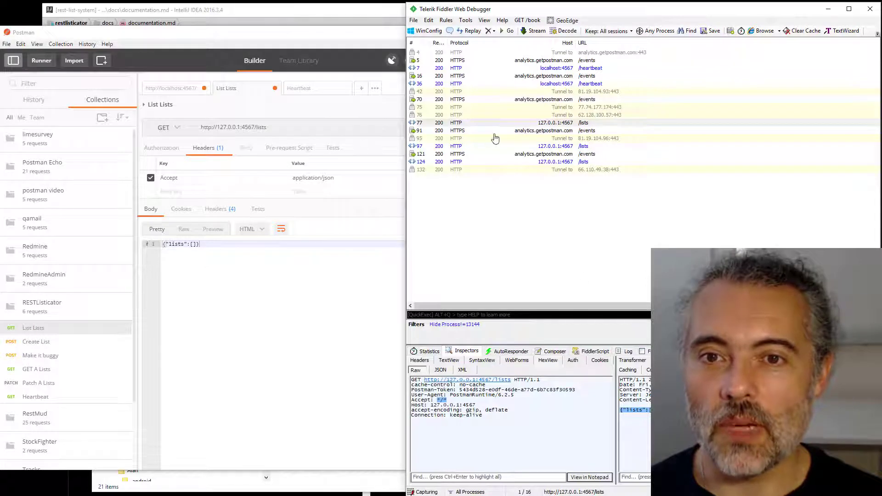
click(320, 41)
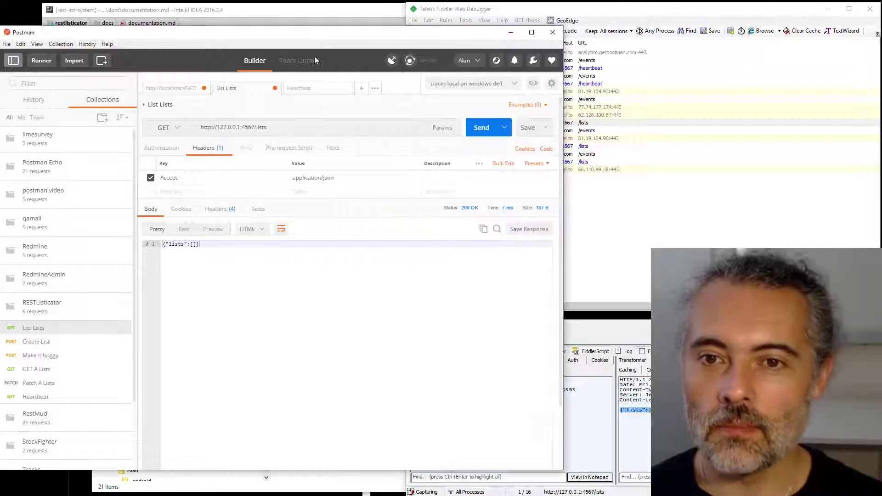
Switch to documentation.md in IntelliJ IDEA and copy the example JSON response from the GET /lists section
click(274, 13)
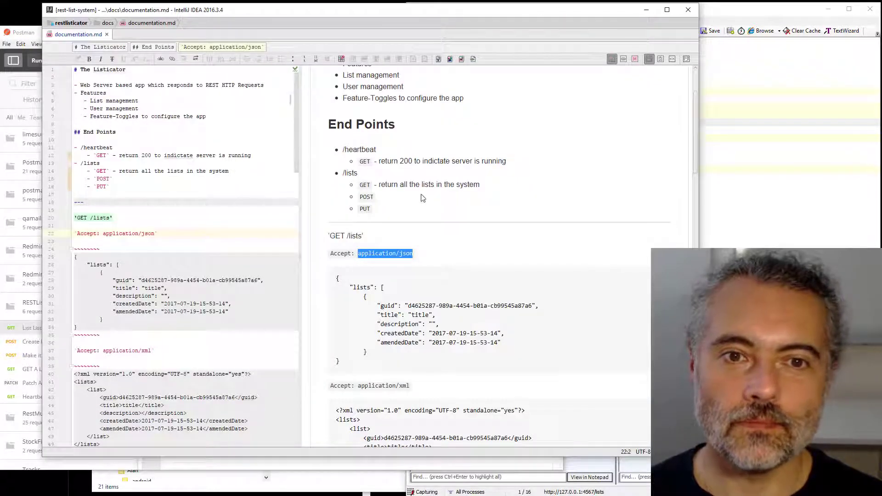
click(367, 197)
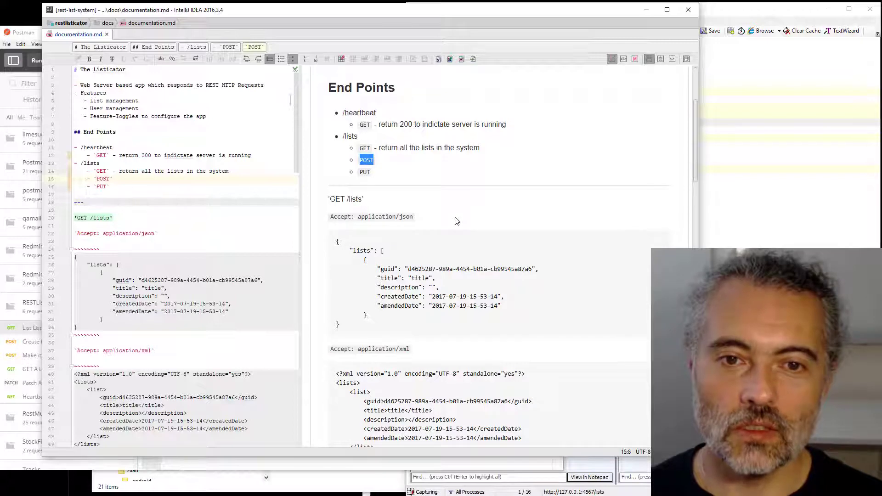
click(368, 266)
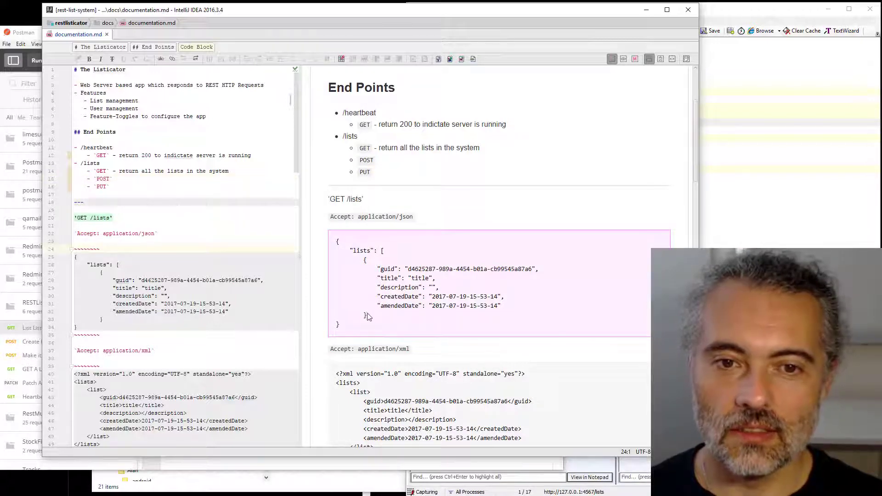
scroll(404, 298, down, 5)
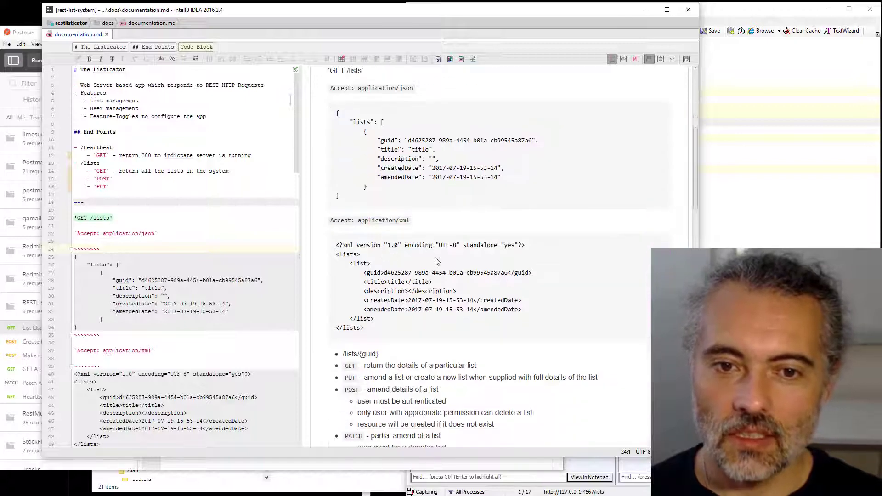
scroll(419, 326, up, 4)
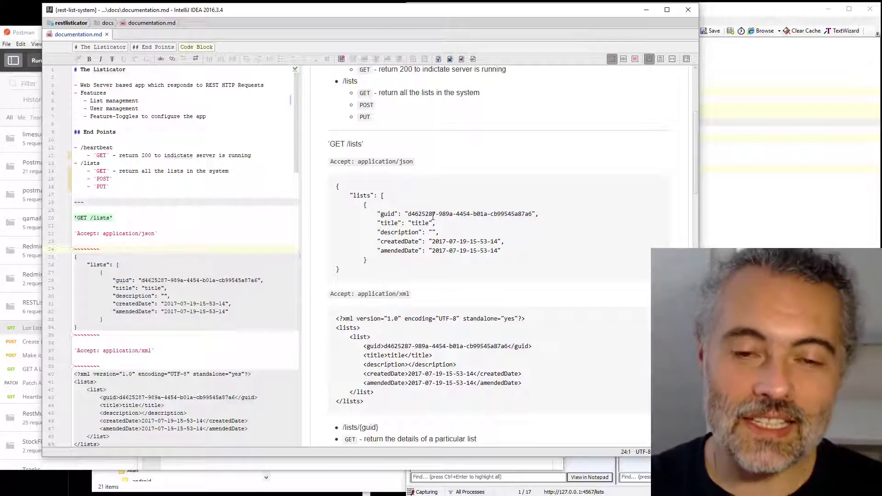
drag(340, 271, 334, 184)
key(ctrl+c)
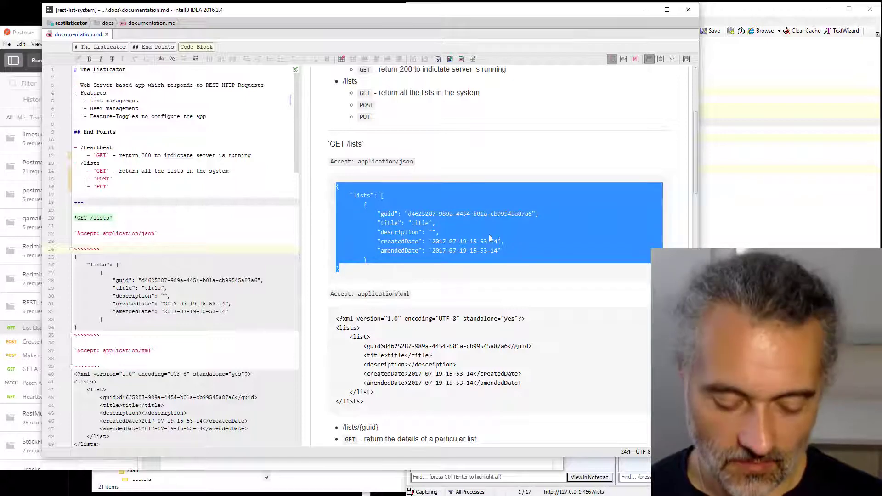
Back in Postman, save a copy of the List Lists request as "Create Lists JSON" in the RESTListicator collection
click(28, 35)
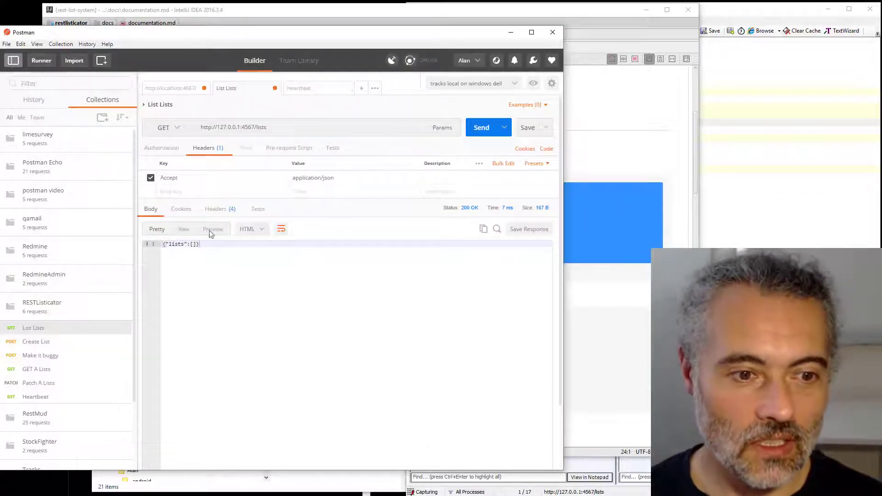
click(546, 133)
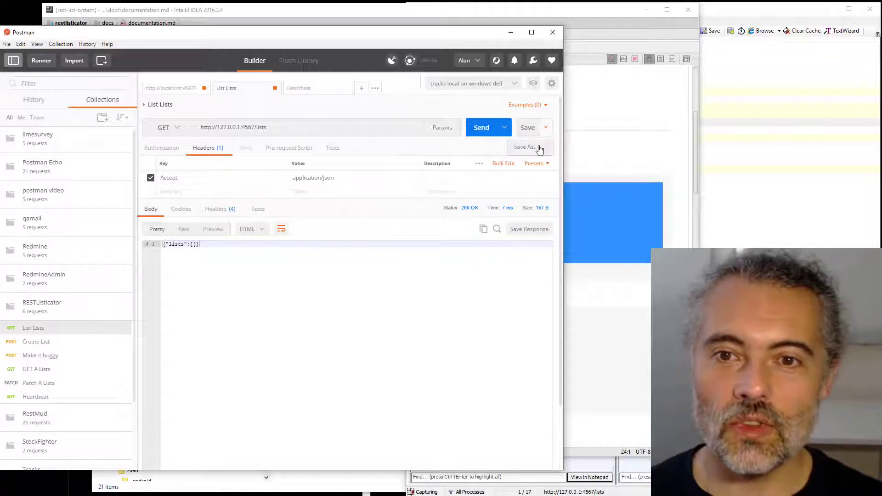
click(533, 151)
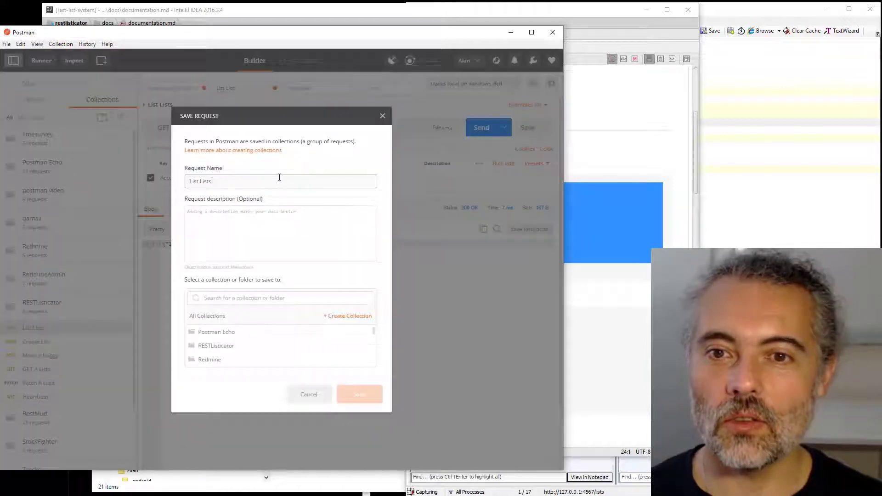
double_click(195, 181)
text(Create)
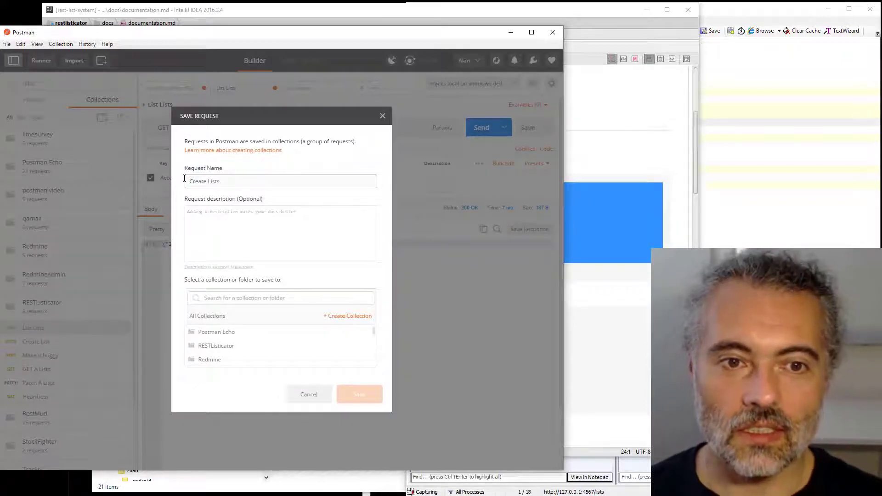
text( JSON)
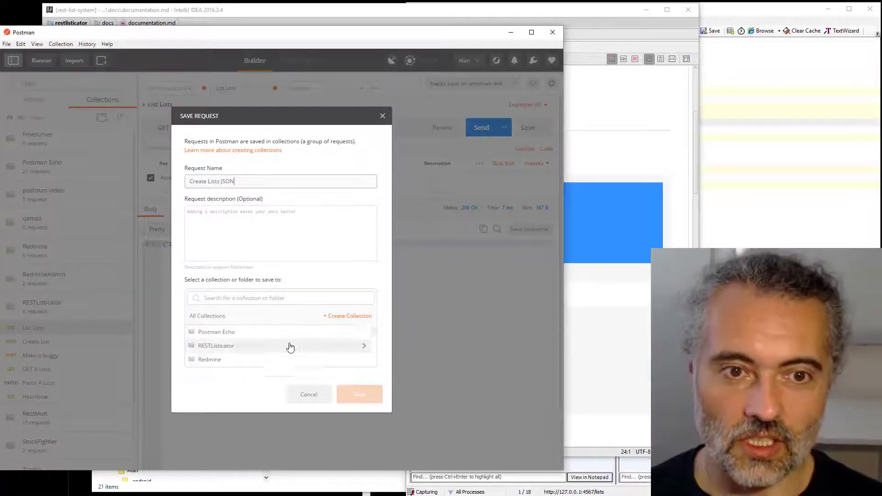
click(275, 345)
click(348, 397)
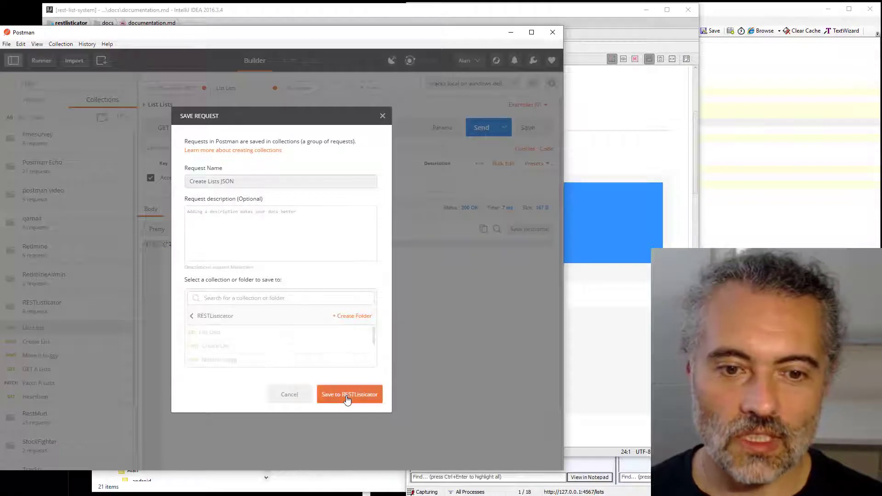
Change the Create Lists JSON request's method to POST and paste the copied JSON as its raw body
click(174, 127)
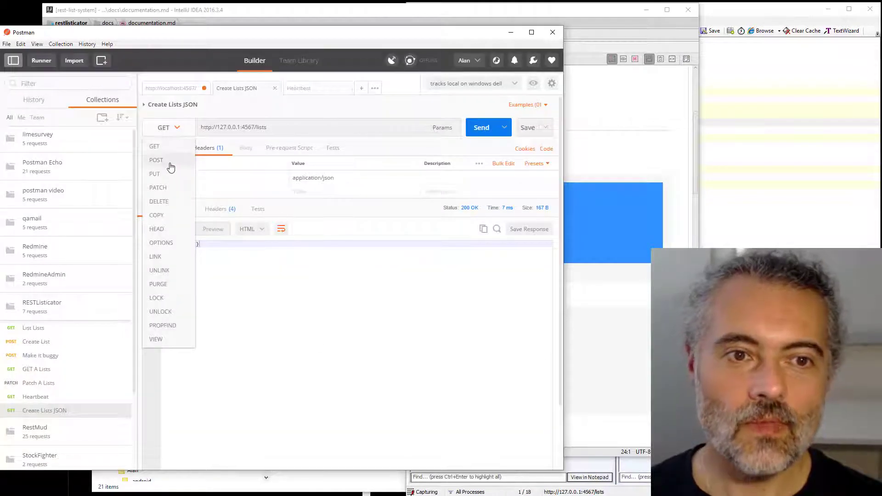
click(172, 161)
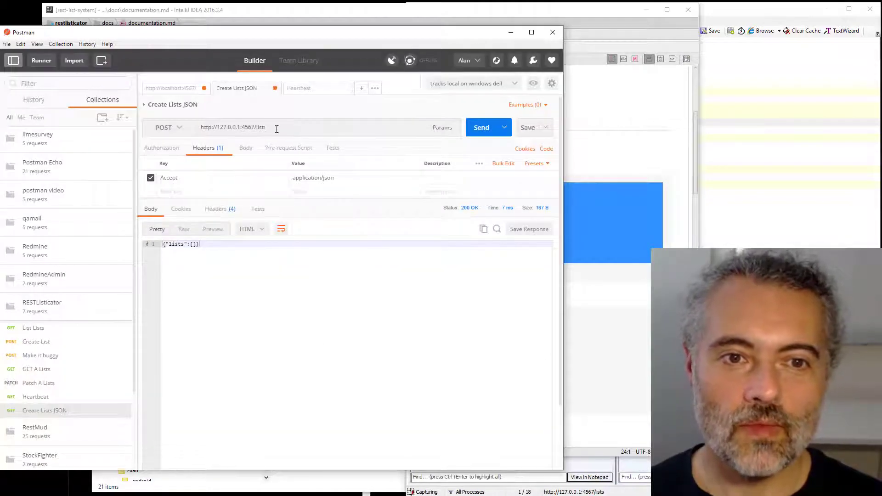
click(245, 148)
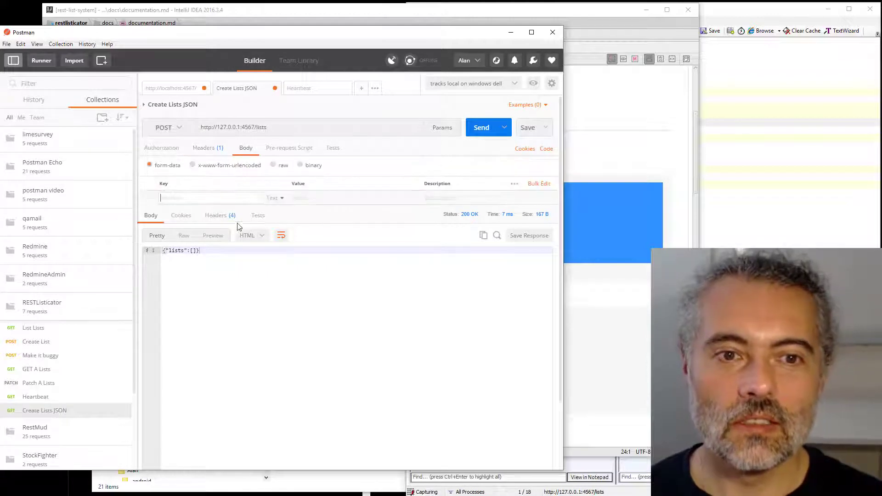
click(273, 165)
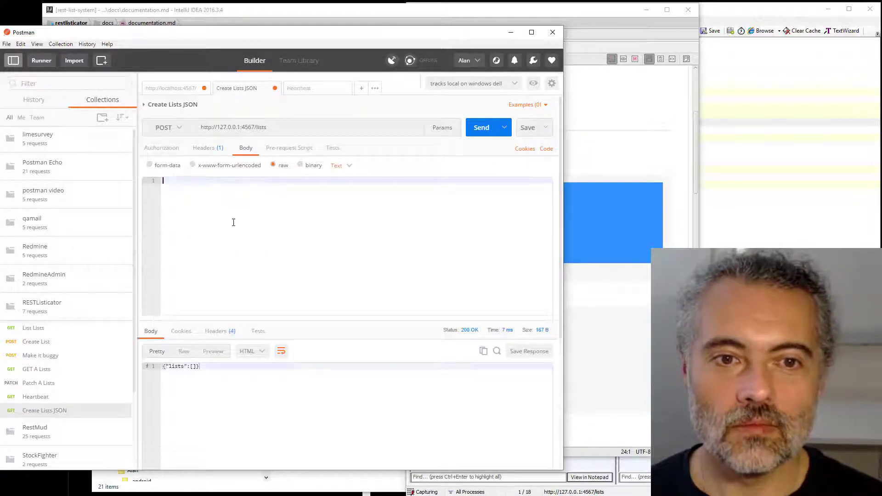
key(ctrl+v)
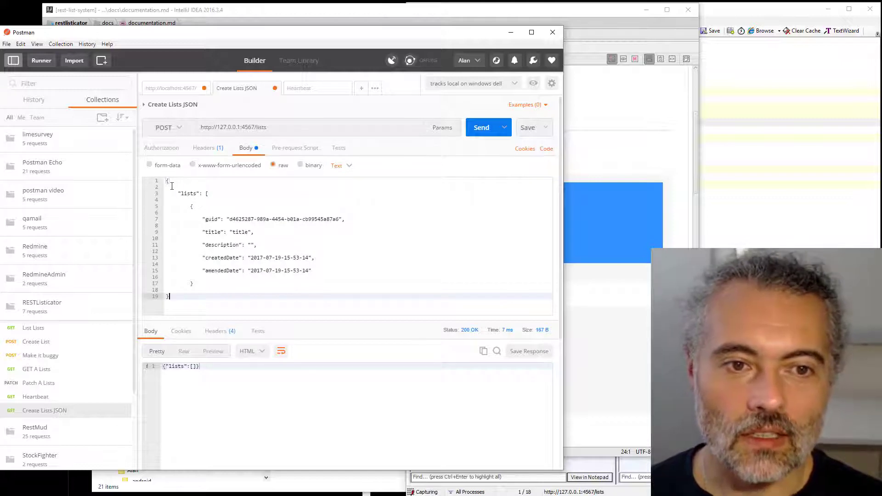
Add a Content-Type header key to the Create Lists JSON request below Accept
click(205, 148)
click(186, 192)
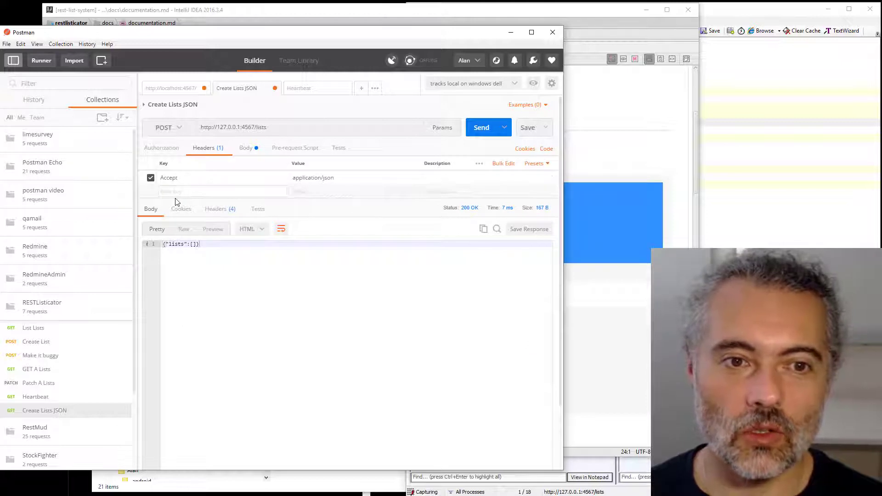
text(Con)
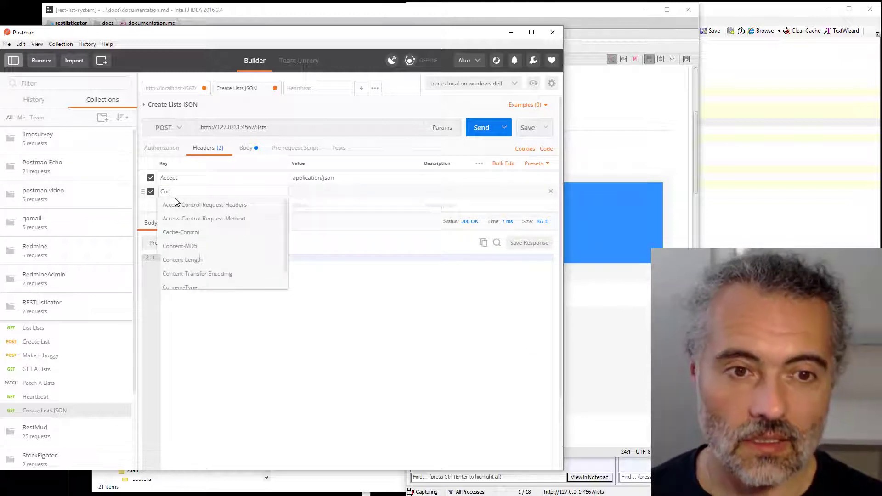
click(176, 204)
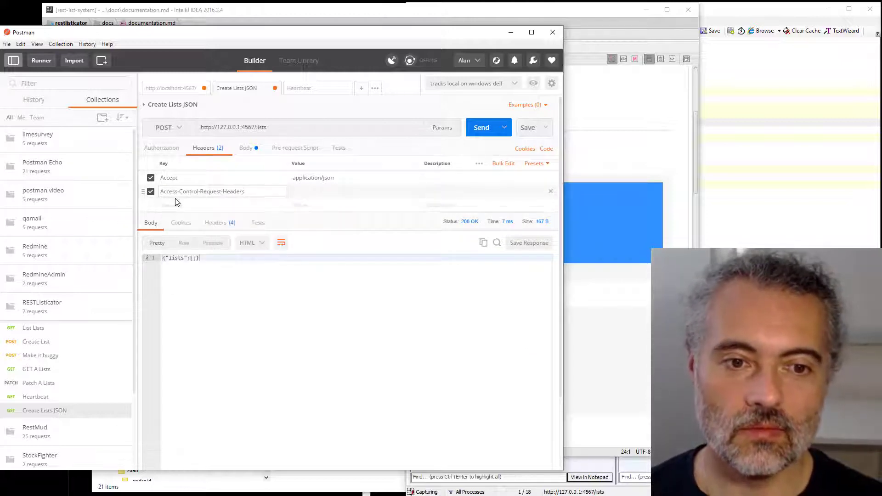
drag(254, 192, 155, 192)
text(Content)
key(Down)
key(Down)
key(Down)
key(Down)
key(Return)
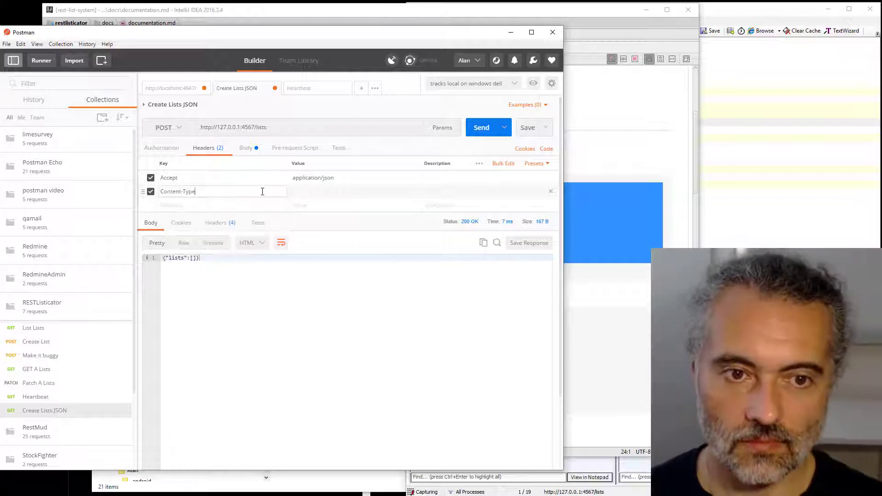
Set the Content-Type header's value to application/json
click(308, 191)
text(a)
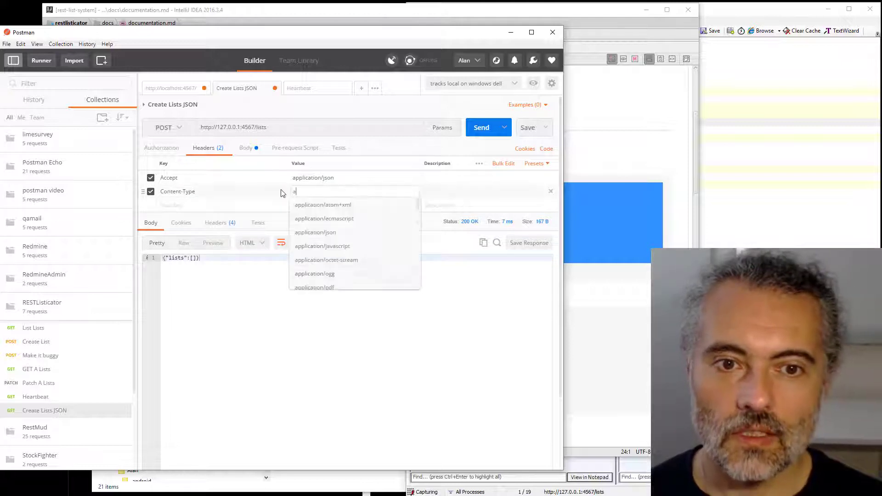
text(pplication)
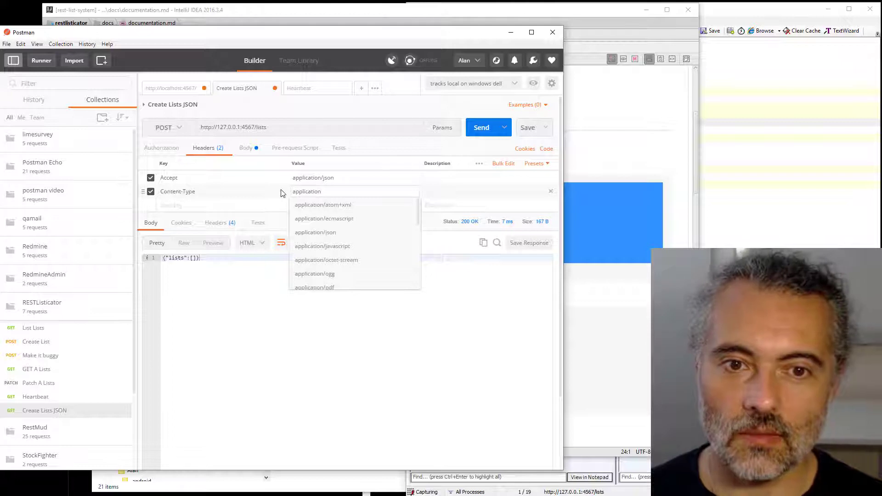
text(/json)
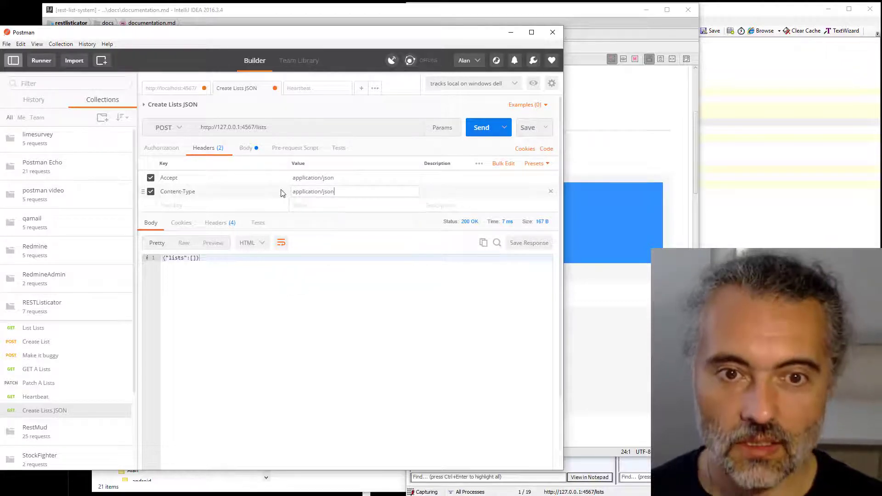
click(324, 313)
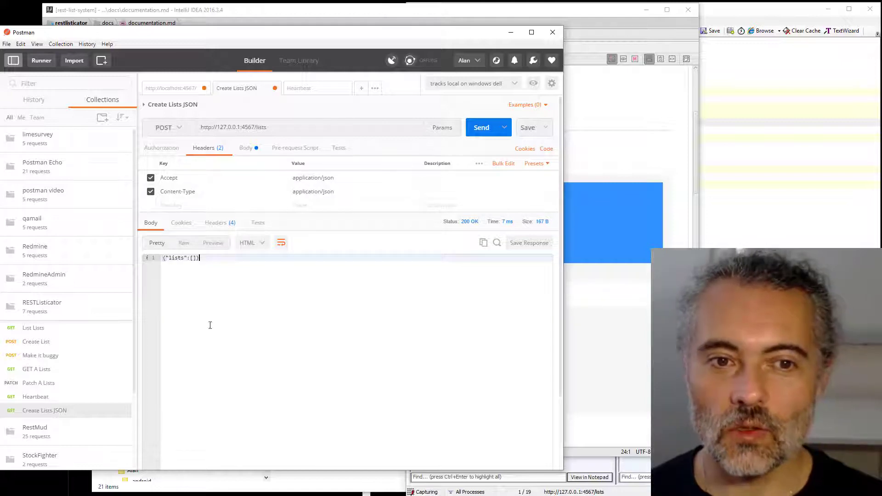
triple_click(209, 263)
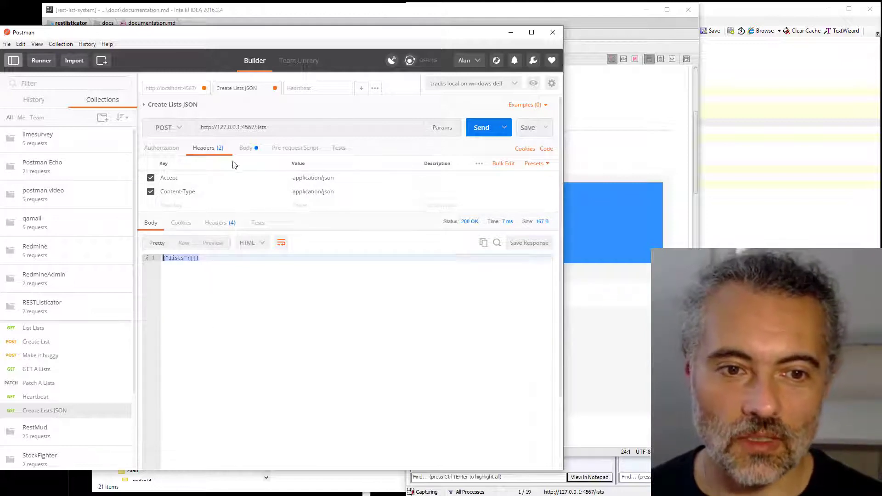
Remove the guid line and the surplus blank lines around it from the request's JSON body
click(247, 149)
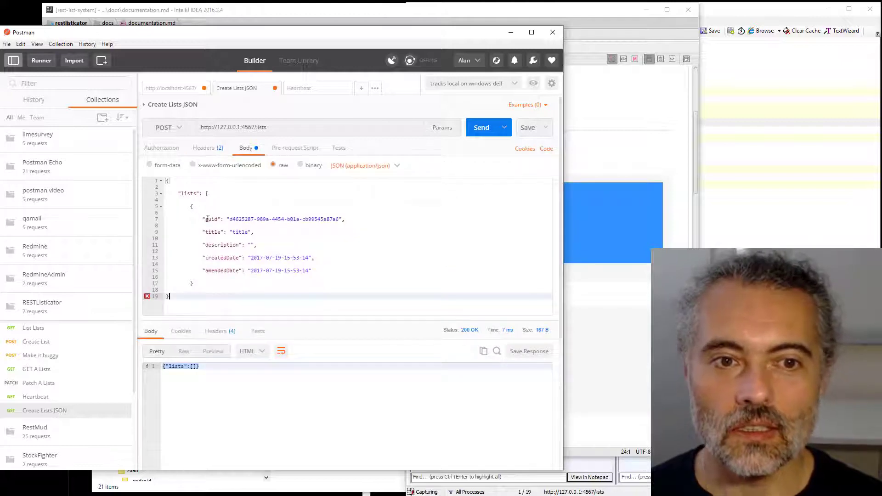
click(347, 219)
key(shift+Home)
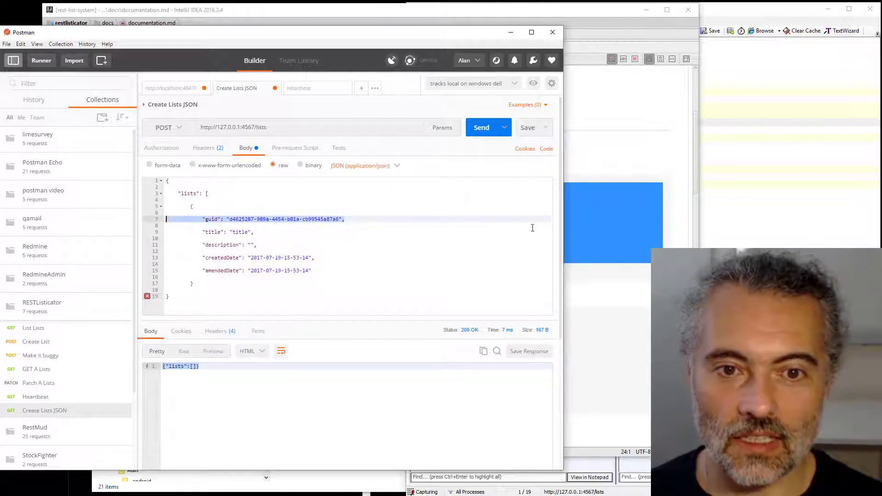
key(BackSpace)
key(BackSpace)
key(Down)
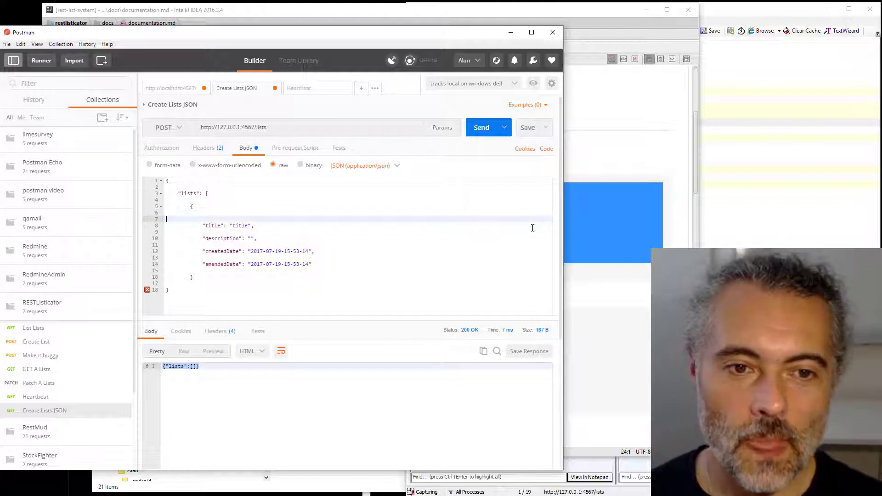
key(BackSpace)
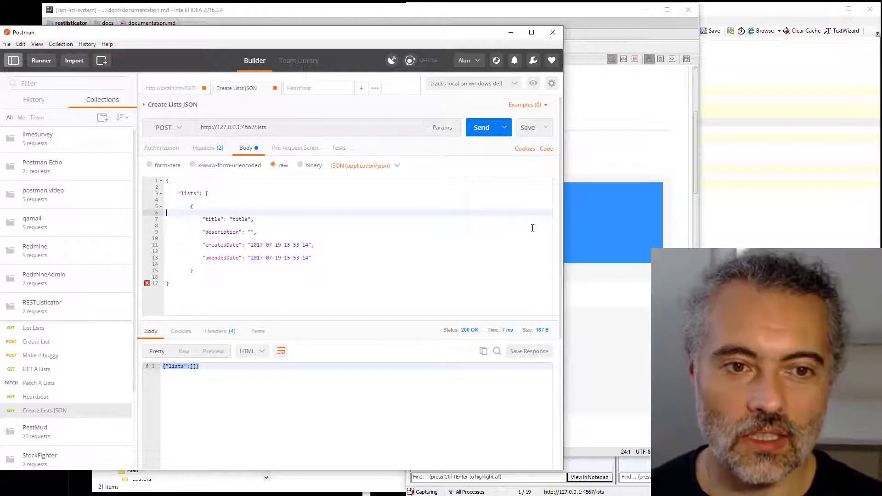
key(BackSpace)
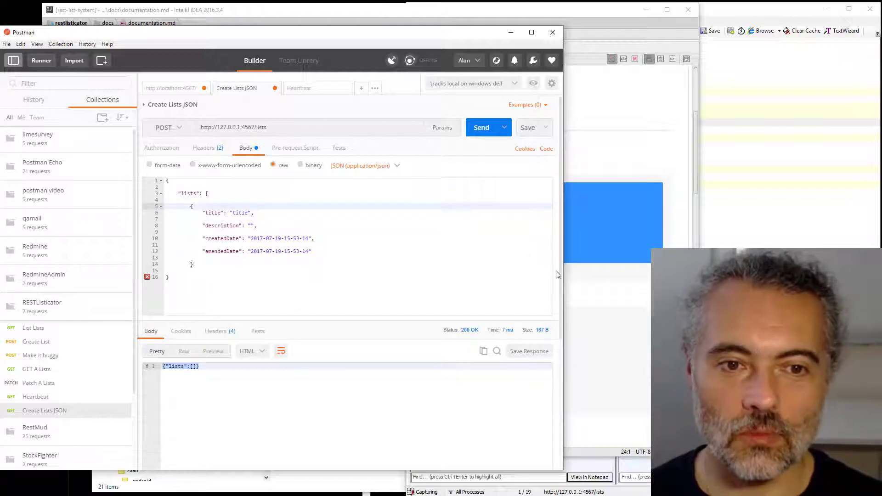
Delete the createdDate and amendedDate lines from the JSON body, along with the trailing comma after description
drag(322, 254, 145, 232)
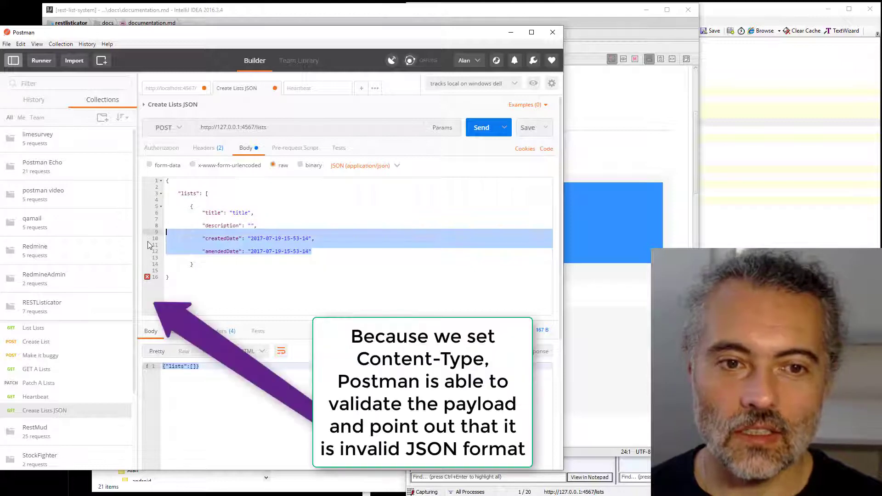
key(BackSpace)
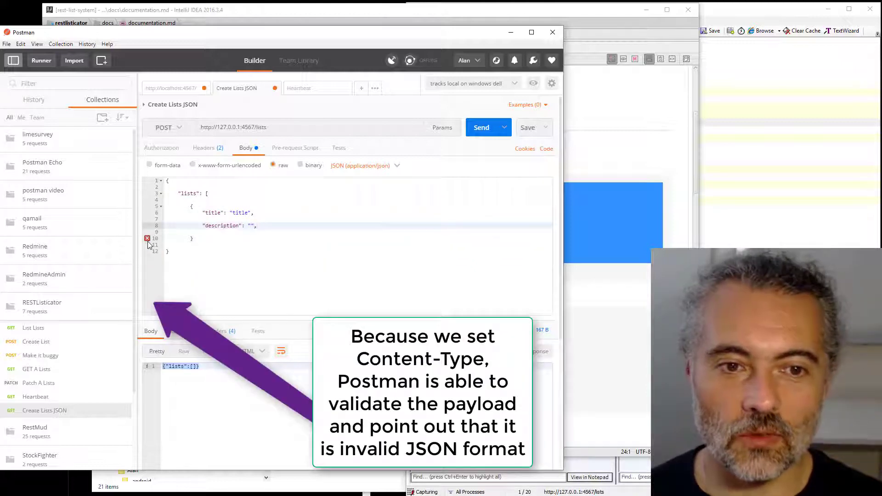
key(BackSpace)
key(Down)
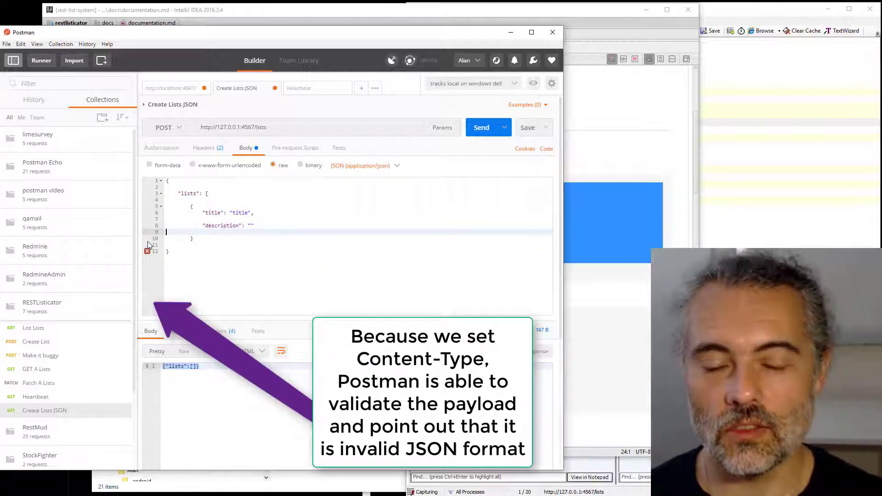
click(212, 194)
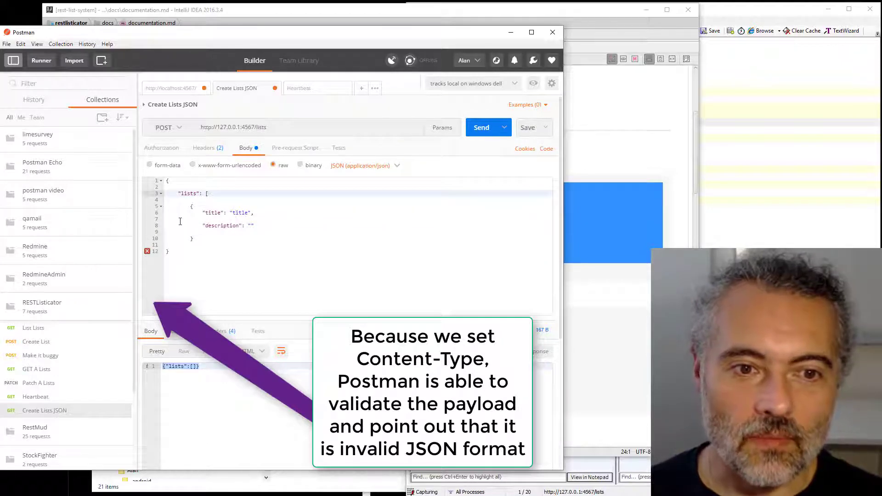
Switch to documentation.md in IntelliJ and add the missing closing ] after the list object in the GET /lists JSON example
click(588, 14)
click(392, 256)
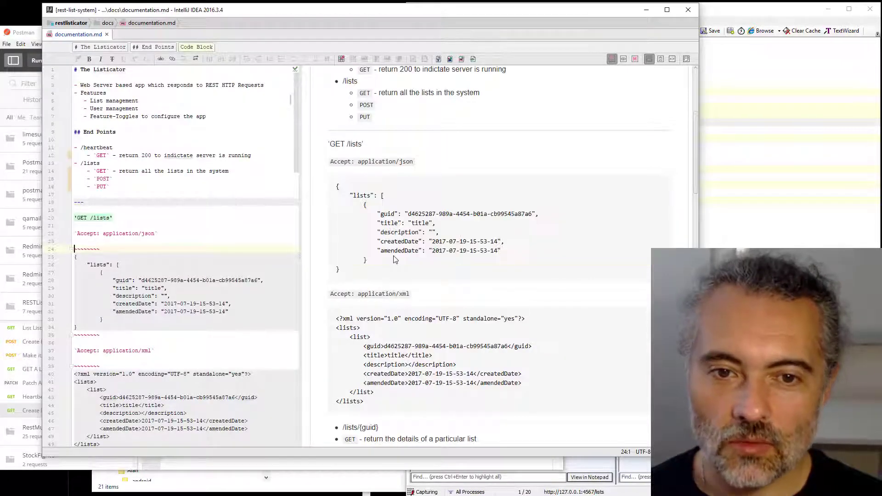
click(149, 319)
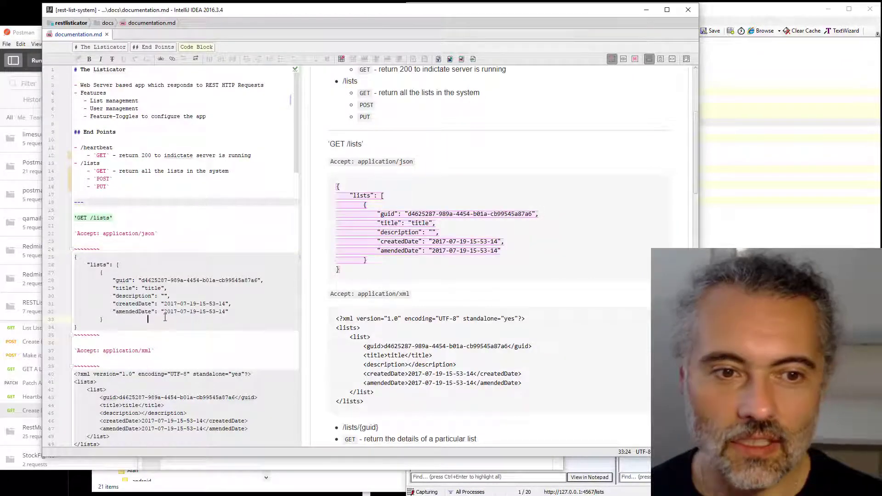
key(Return)
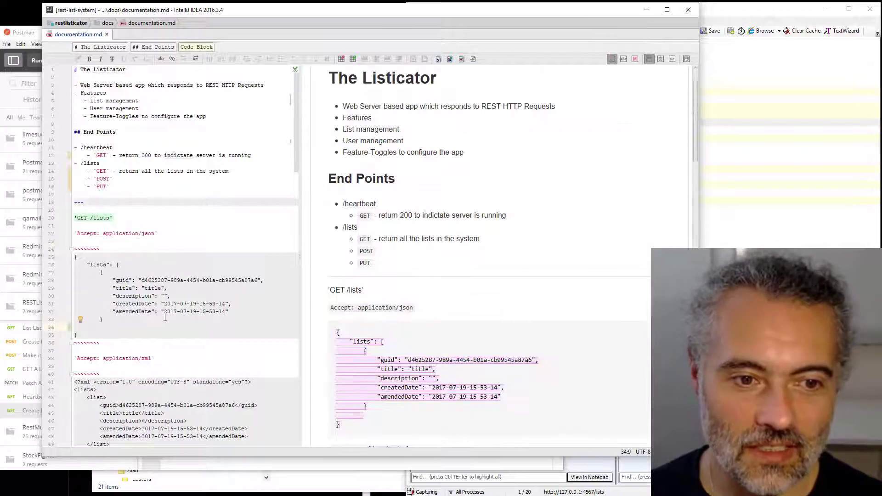
text(])
click(149, 320)
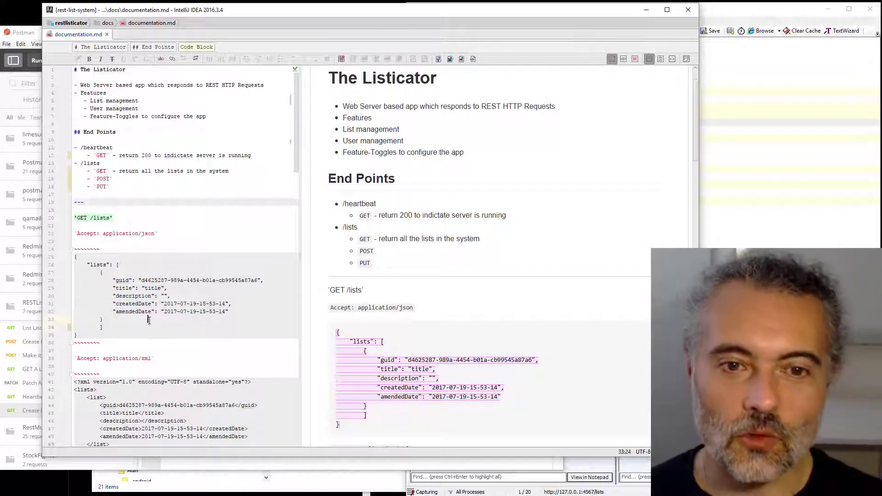
click(338, 332)
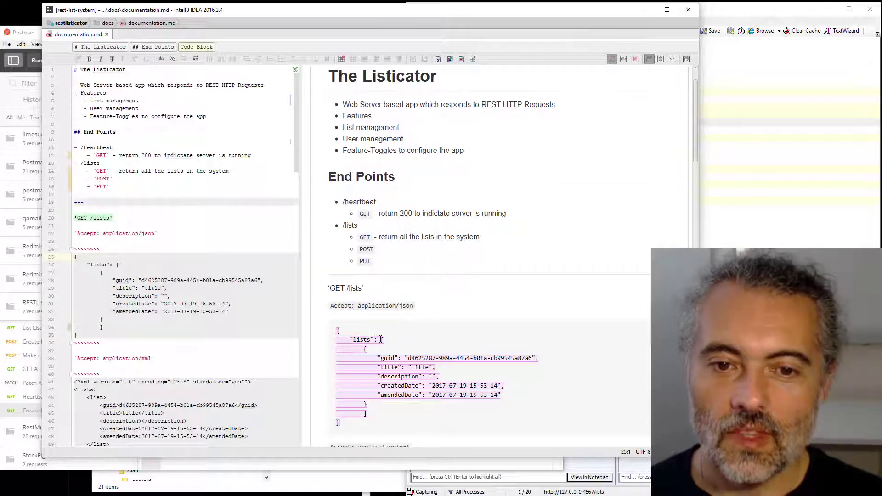
drag(364, 349, 379, 408)
click(373, 417)
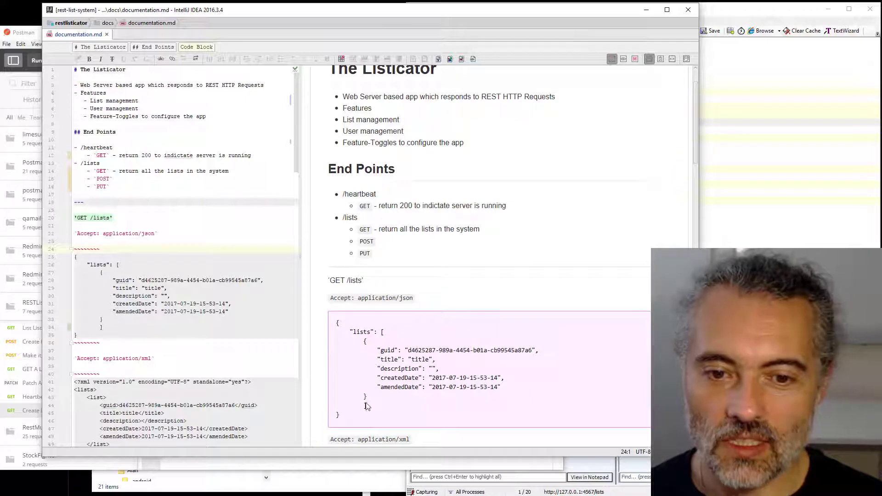
In Postman, close the lists array with ] on the blank line before the body's final brace and send the POST request
click(38, 39)
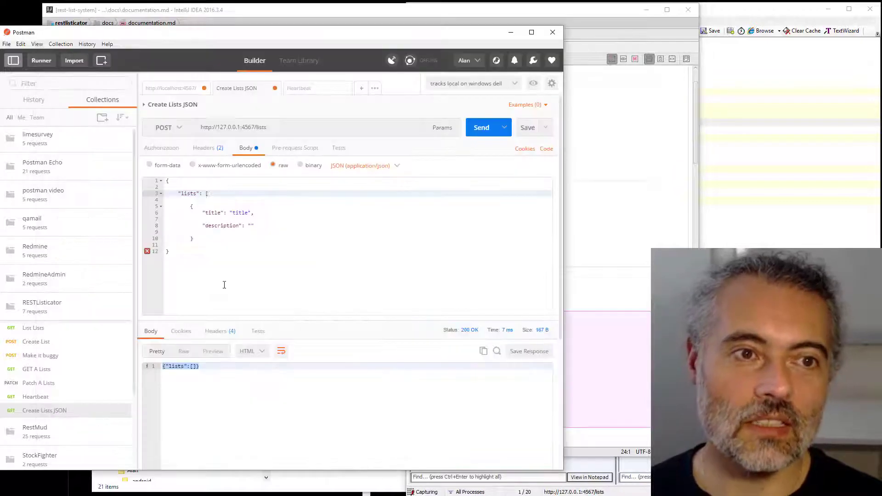
mouse_move(147, 256)
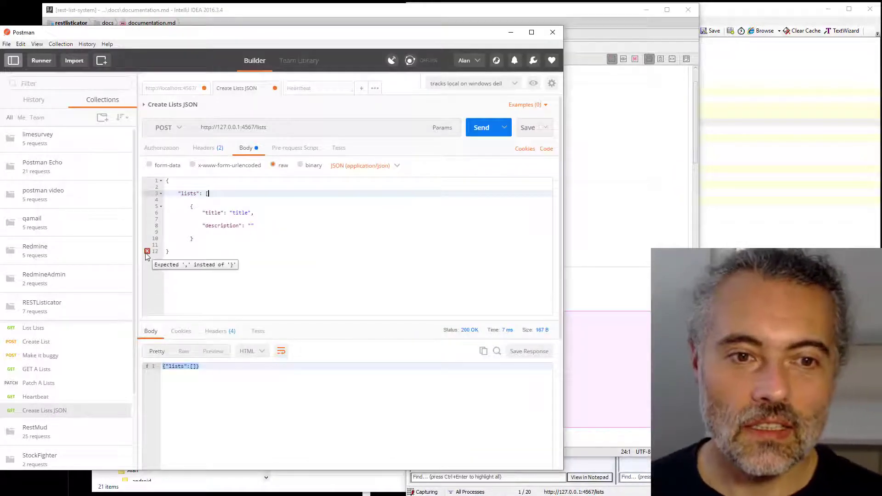
click(214, 245)
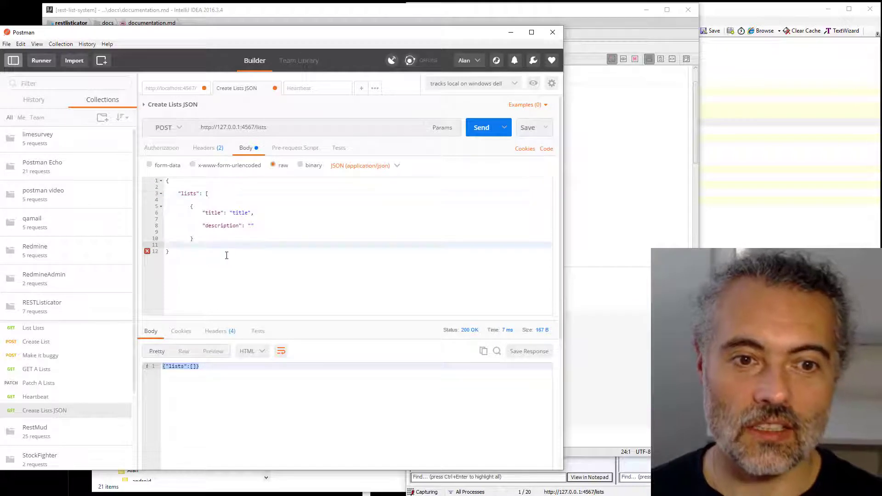
text(])
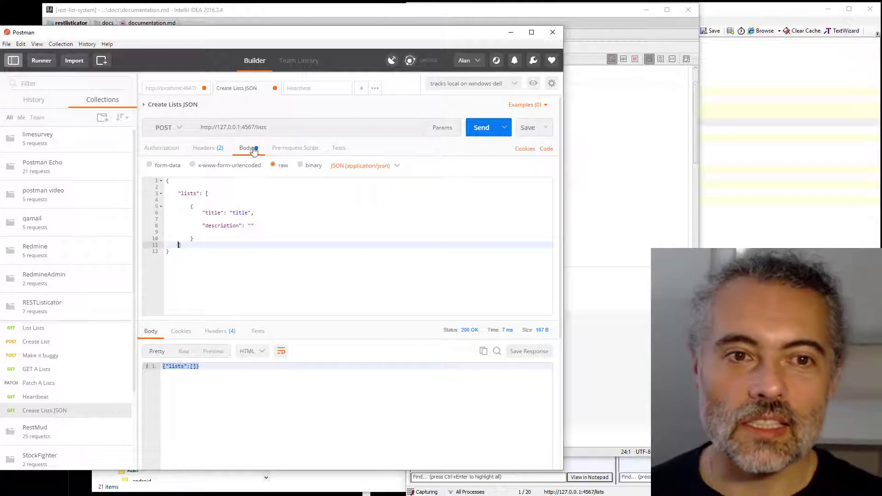
click(478, 131)
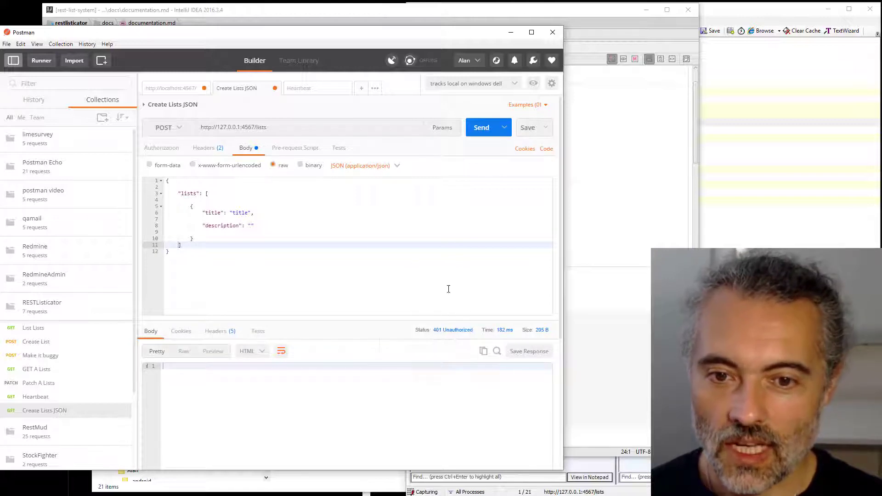
Return to documentation.md in IntelliJ and add the nested bullet "requires authorized user" under POST for the /lists end point
click(354, 6)
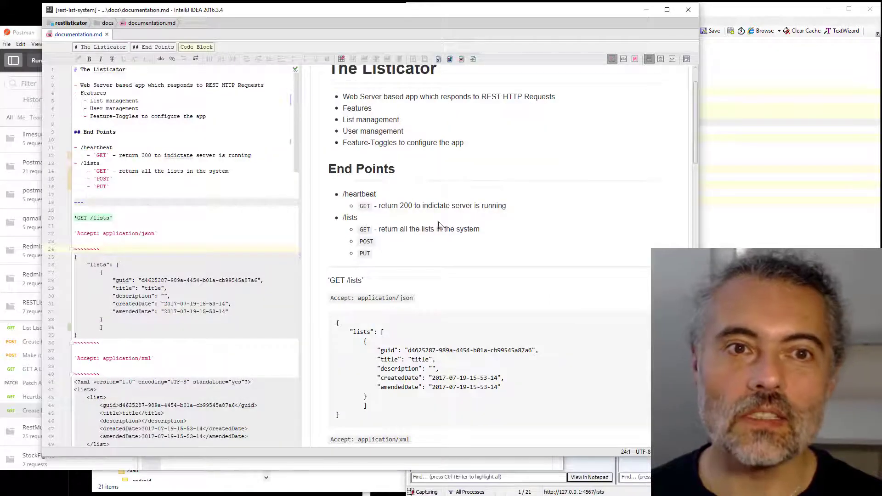
scroll(493, 272, down, 2)
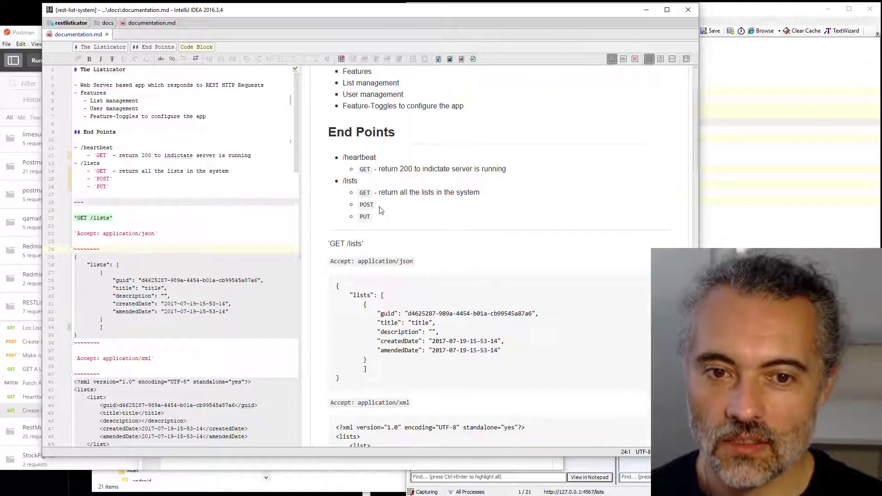
scroll(381, 208, down, 6)
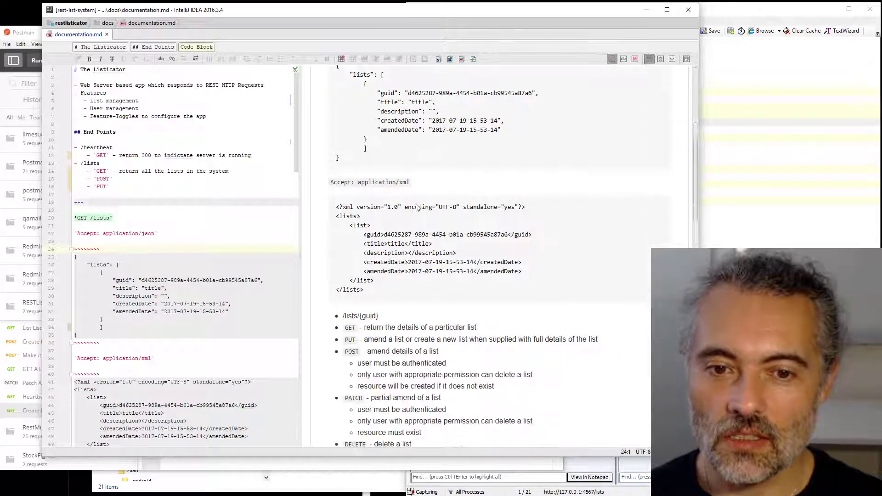
scroll(459, 249, up, 2)
scroll(413, 276, down, 2)
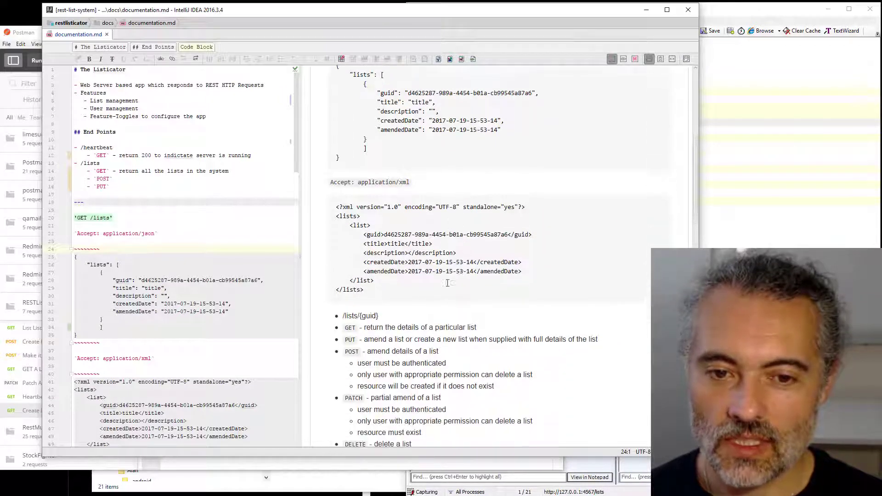
scroll(373, 298, up, 3)
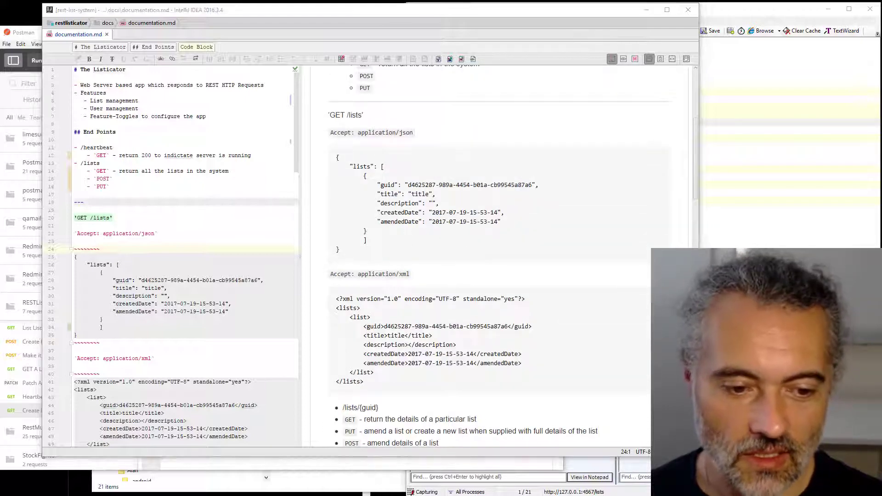
click(138, 179)
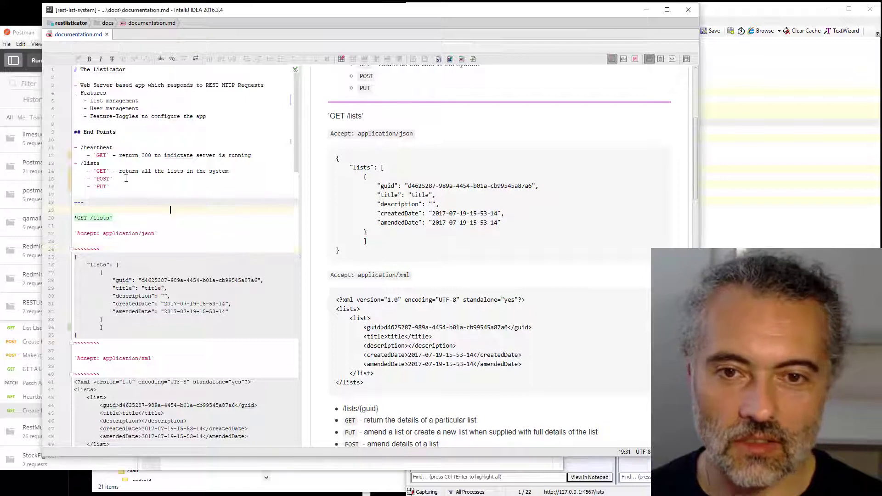
key(Return)
key(Tab)
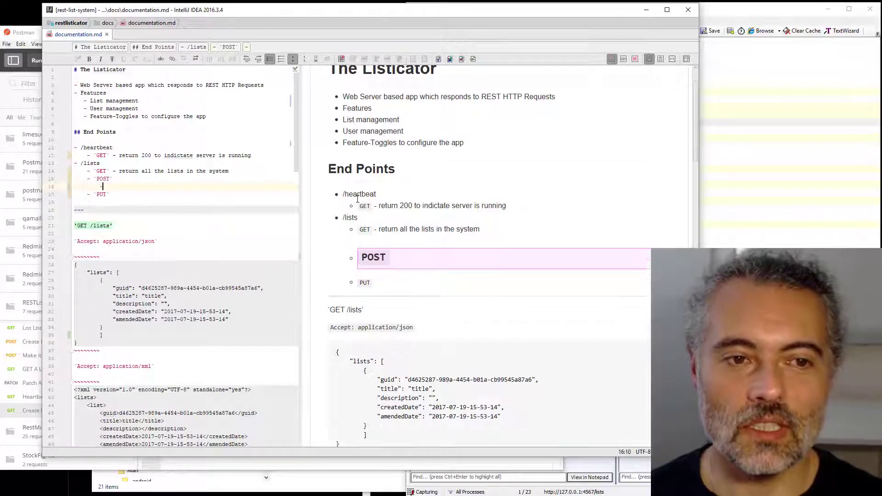
text(requires authorized user)
Switch to Postman and set the Create Lists JSON request's authorization type to Basic Auth
click(36, 38)
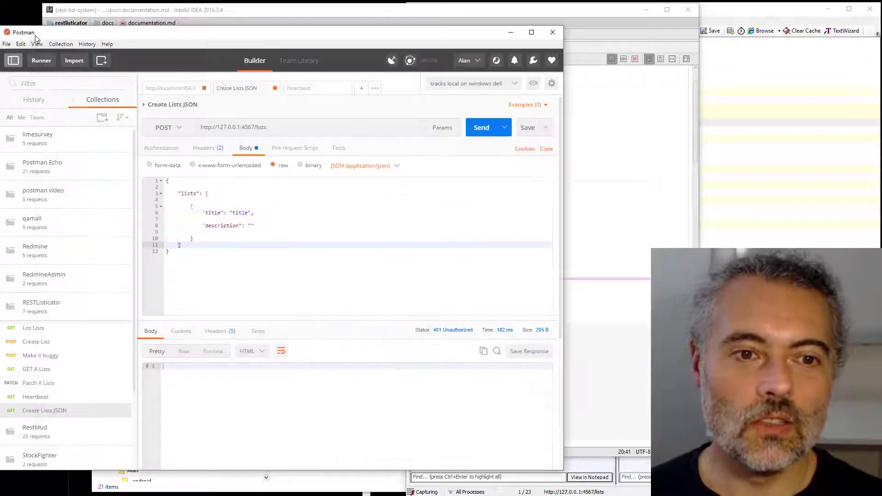
click(207, 148)
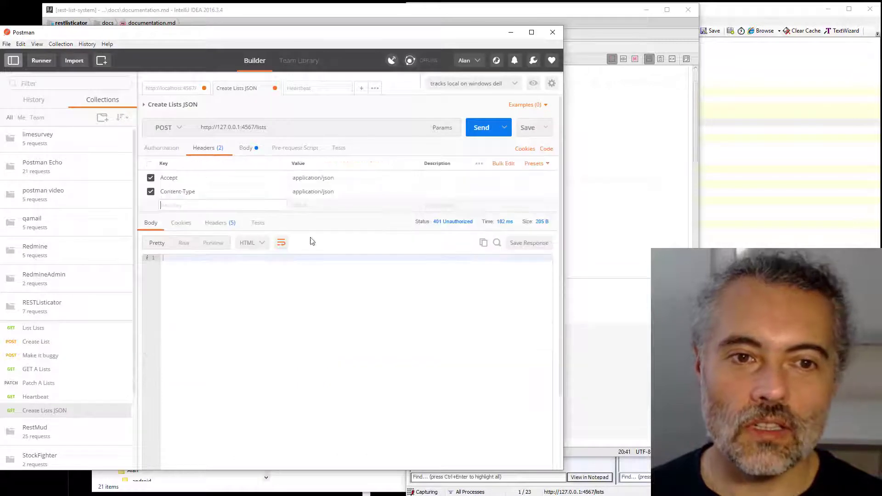
click(208, 206)
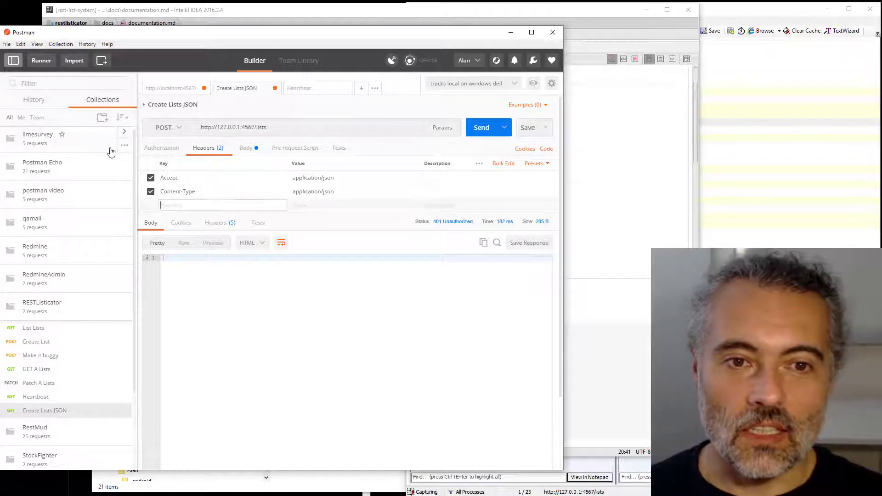
click(156, 149)
click(274, 182)
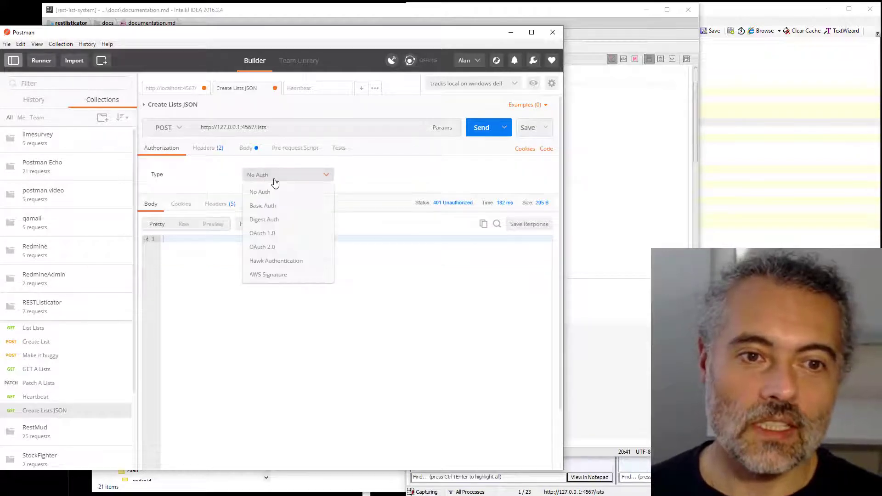
click(279, 206)
Enter user as the Basic Auth username, fill in the account password, and update the request with these credentials
click(290, 218)
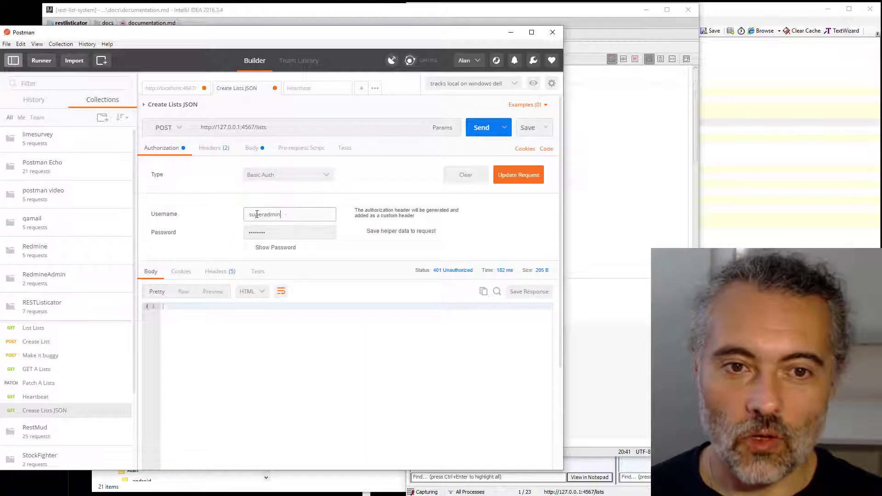
key(ctrl+a)
text(user)
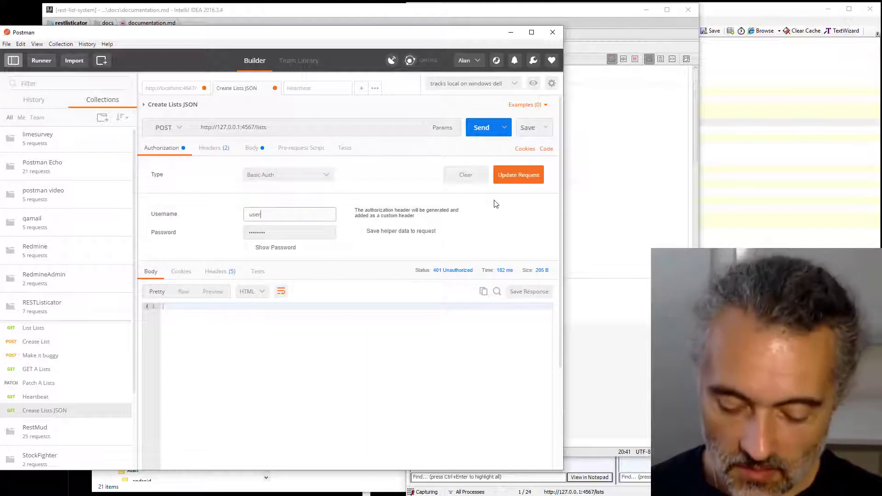
key(Tab)
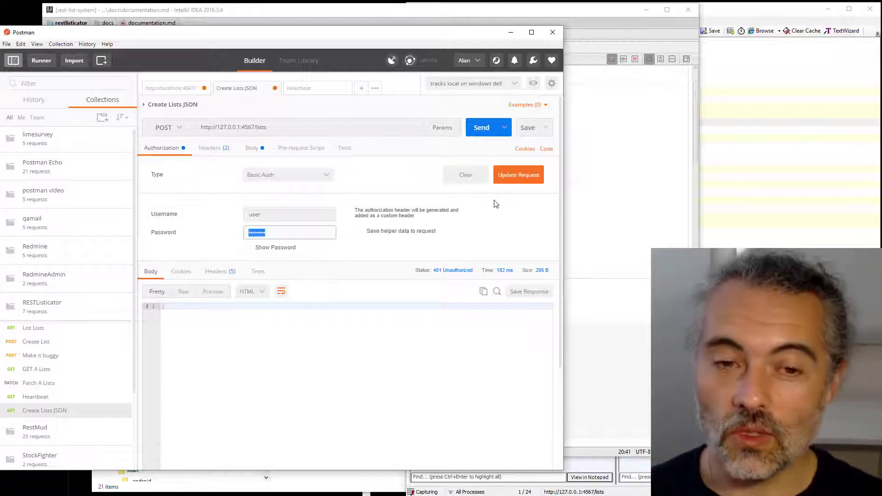
text(passwor)
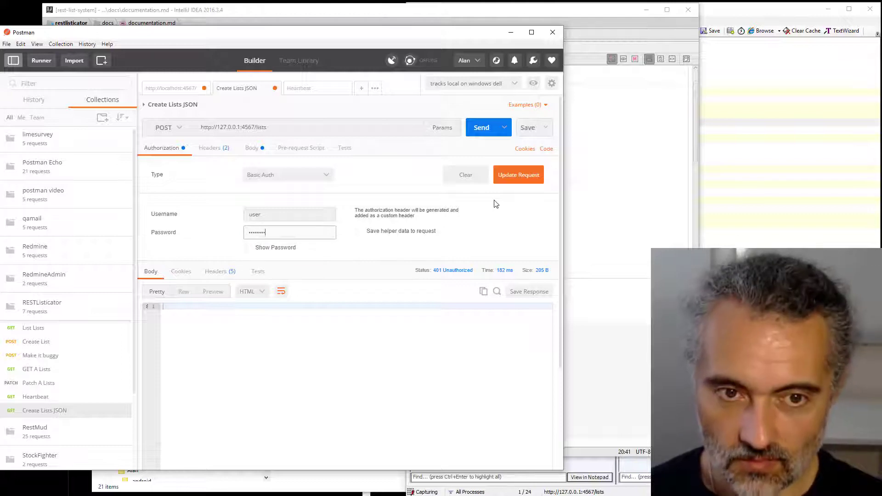
click(512, 180)
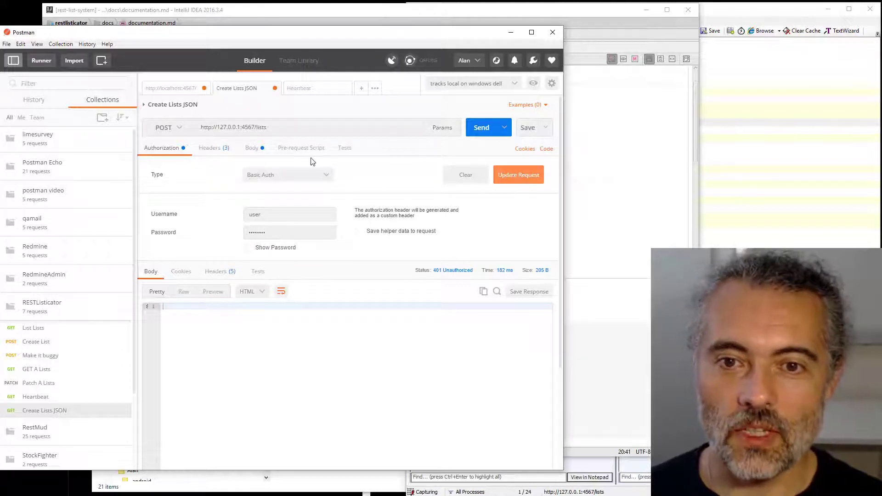
Check the request's generated Authorization header, then send the POST request and examine the title in the response body
click(214, 148)
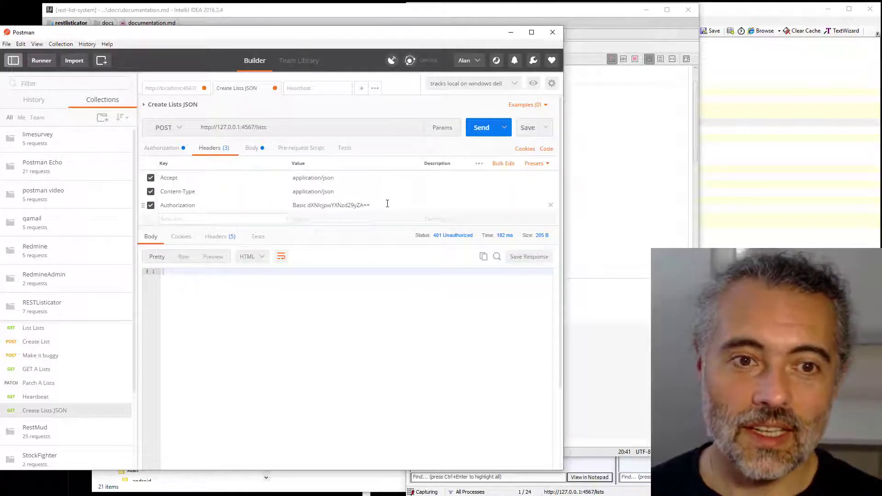
click(480, 137)
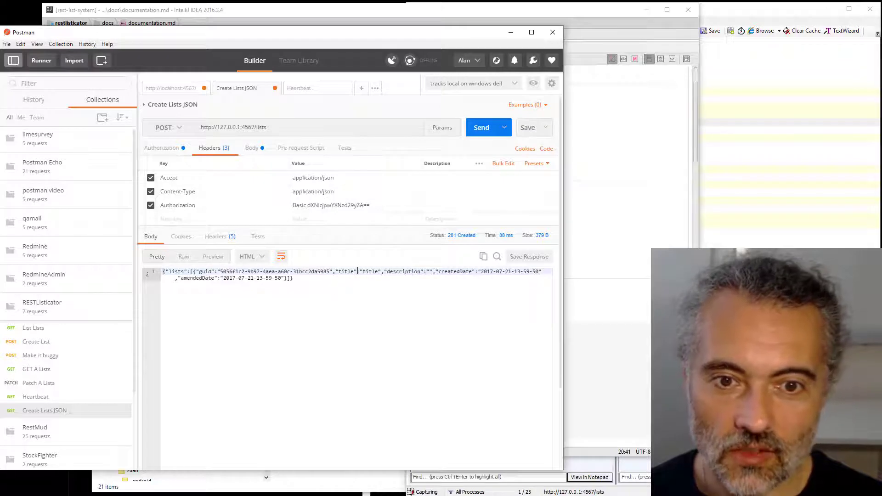
drag(336, 271, 395, 275)
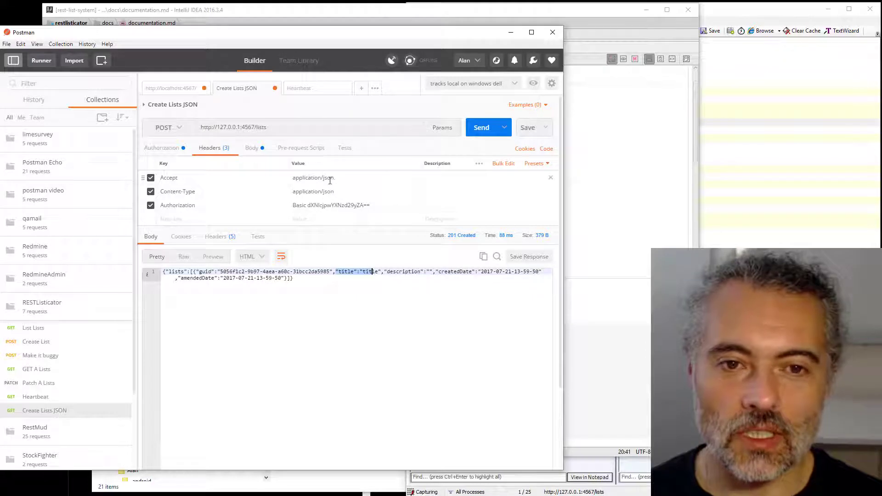
Copy the entire application/xml example of GET /lists from the documentation preview in IntelliJ
click(619, 194)
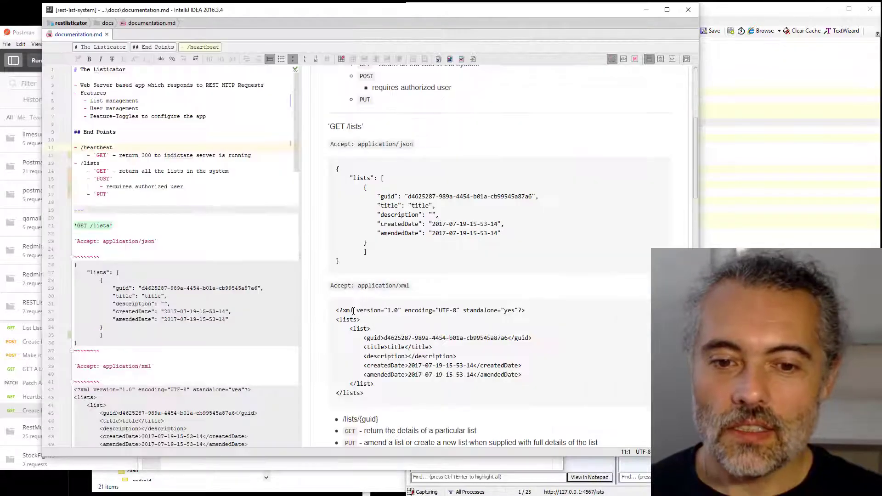
drag(366, 399, 321, 309)
key(ctrl+c)
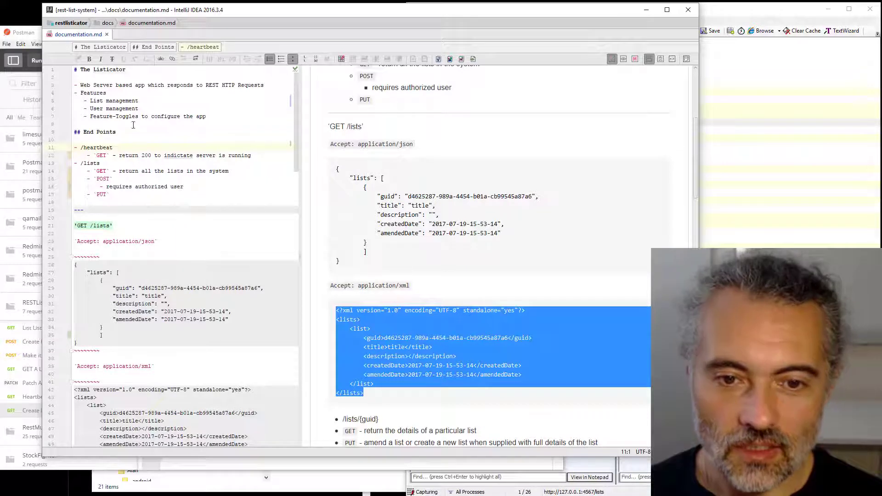
Switch to Postman and save a copy of the Create Lists JSON request as Create Lists XML in the RESTListicator collection
click(24, 37)
click(549, 129)
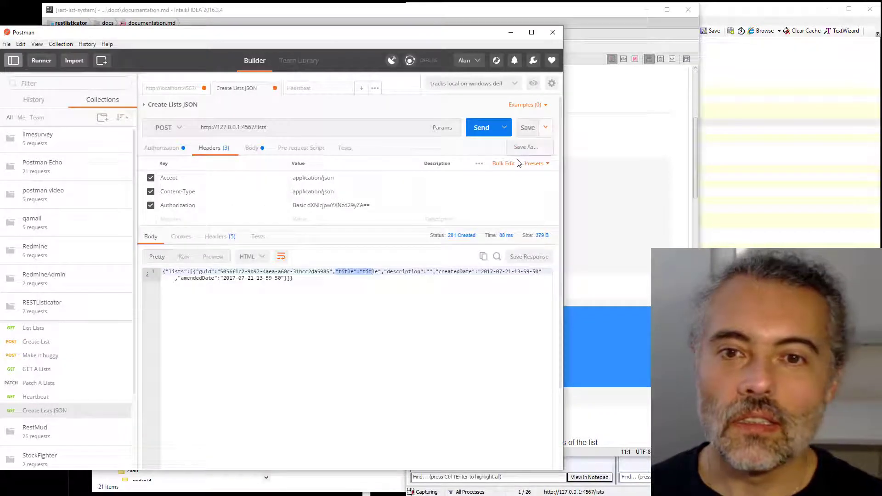
click(526, 149)
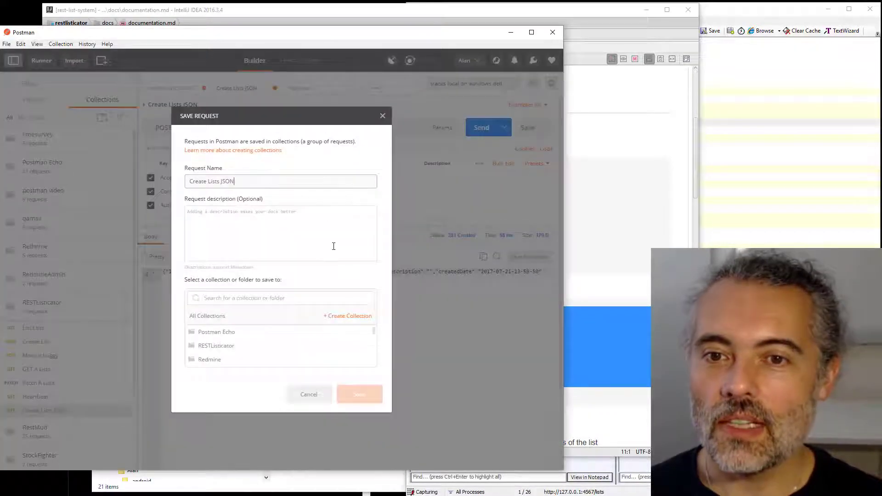
double_click(229, 182)
text(XML)
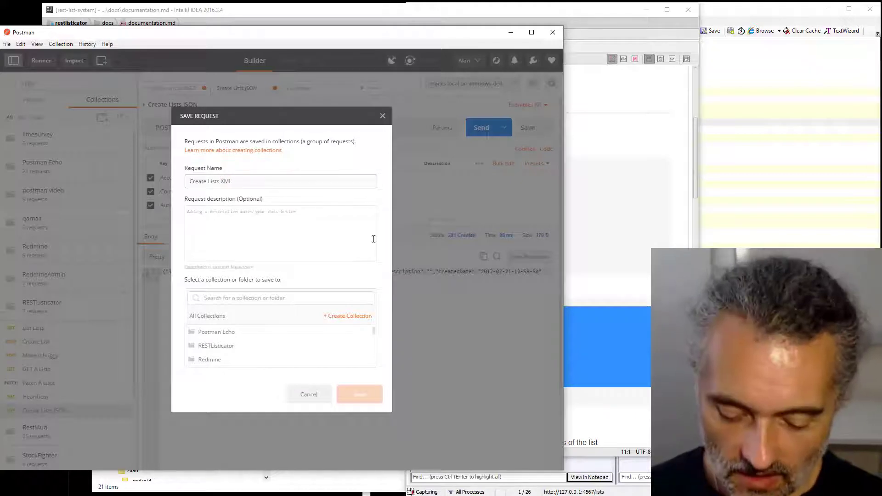
click(244, 348)
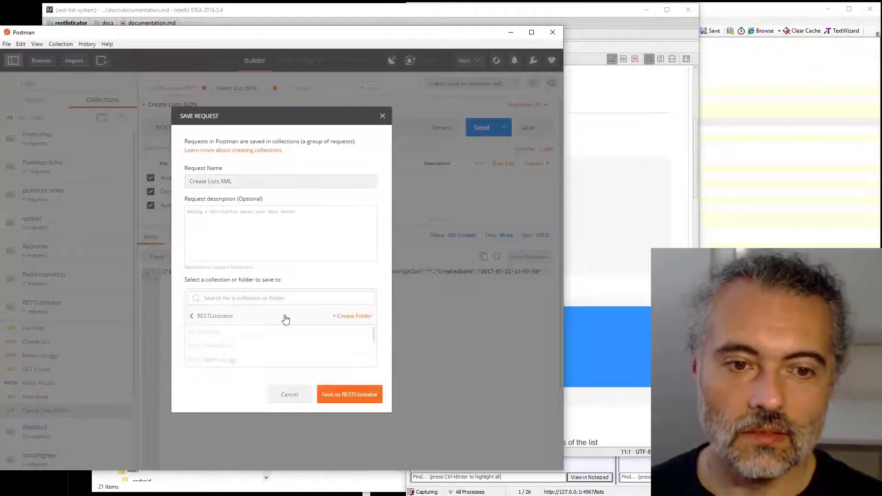
click(347, 394)
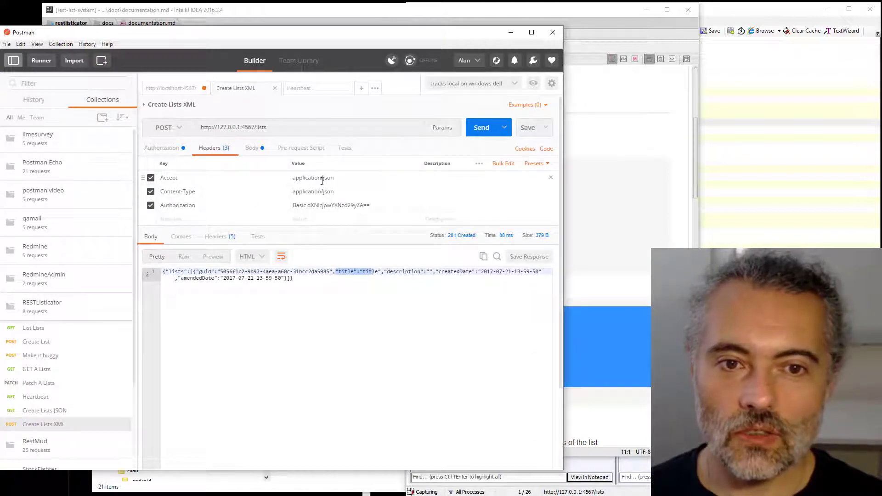
Set the Content-Type header of the Create Lists XML request to application/xml
drag(323, 192, 345, 196)
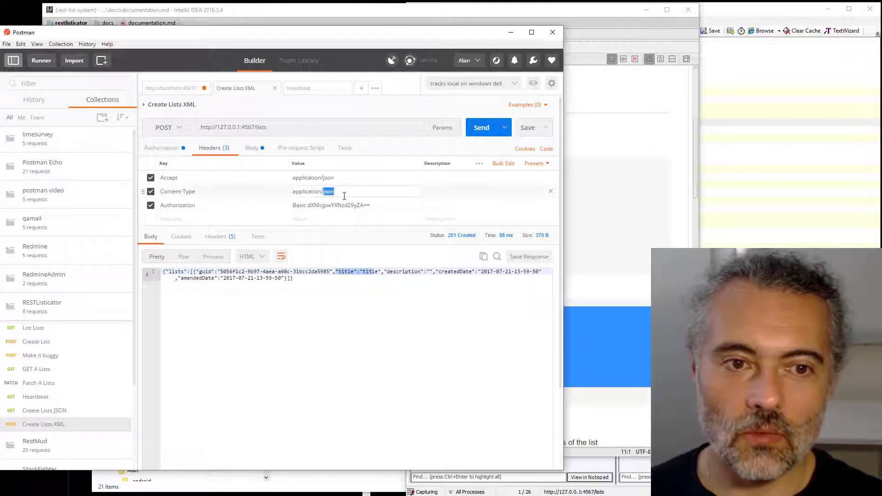
text(xml)
click(253, 272)
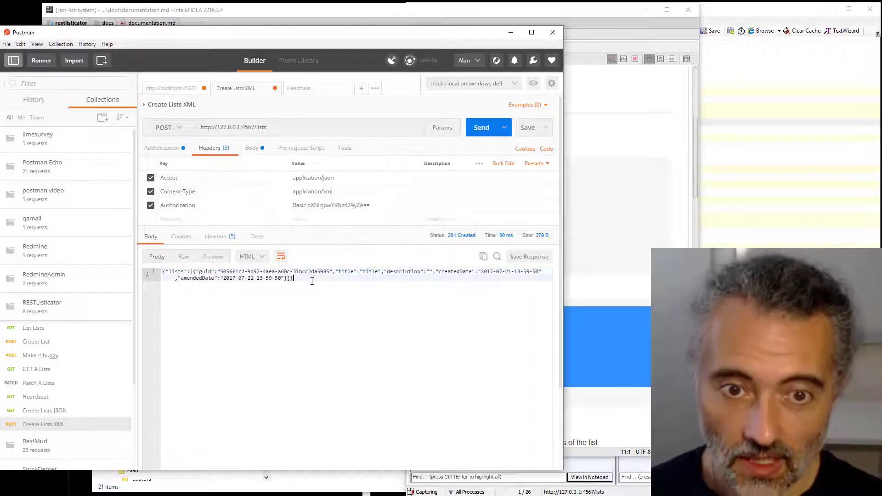
key(ctrl+a)
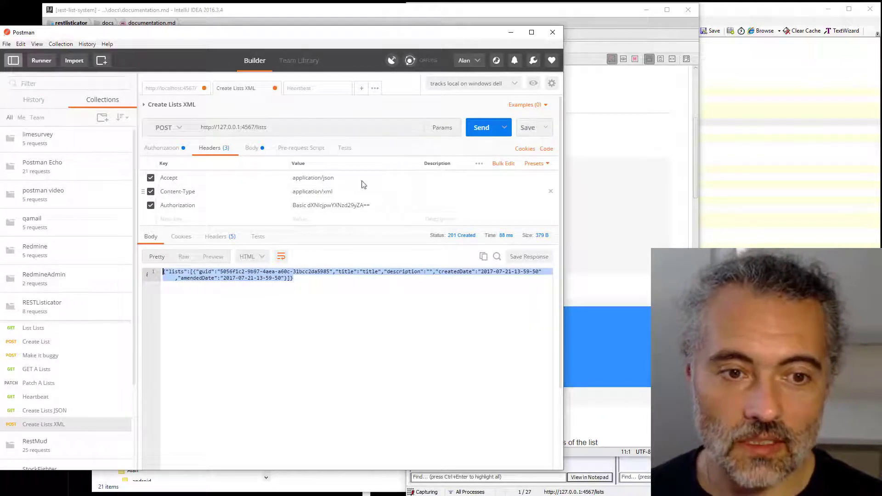
Replace the JSON in the request body with the copied XML lists example
click(251, 147)
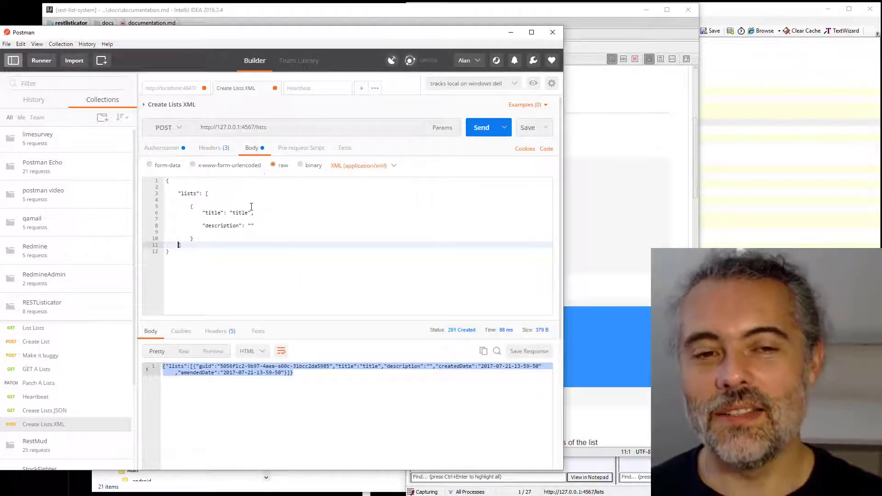
click(309, 413)
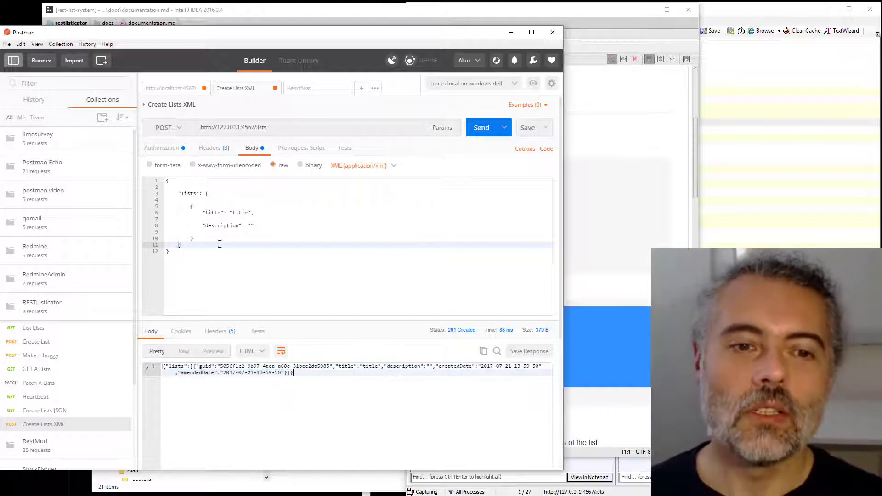
drag(191, 260, 136, 176)
key(ctrl+v)
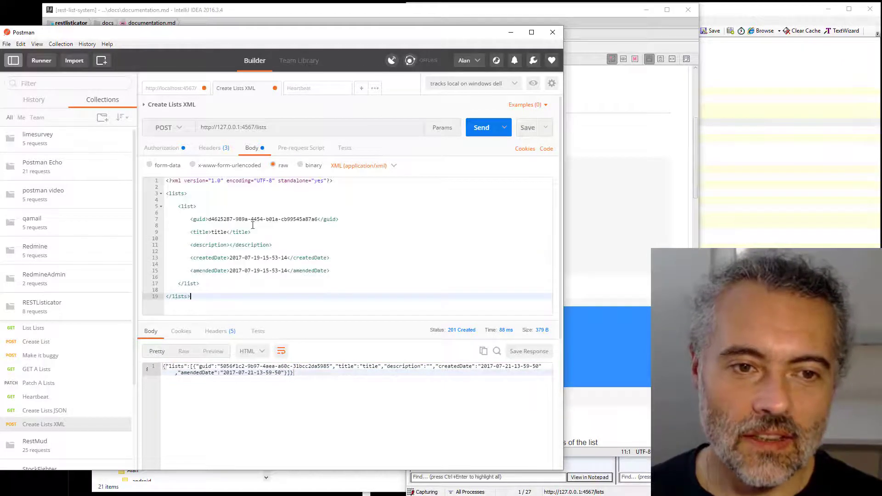
Remove the guid element and its spare blank line from the XML request body
click(351, 224)
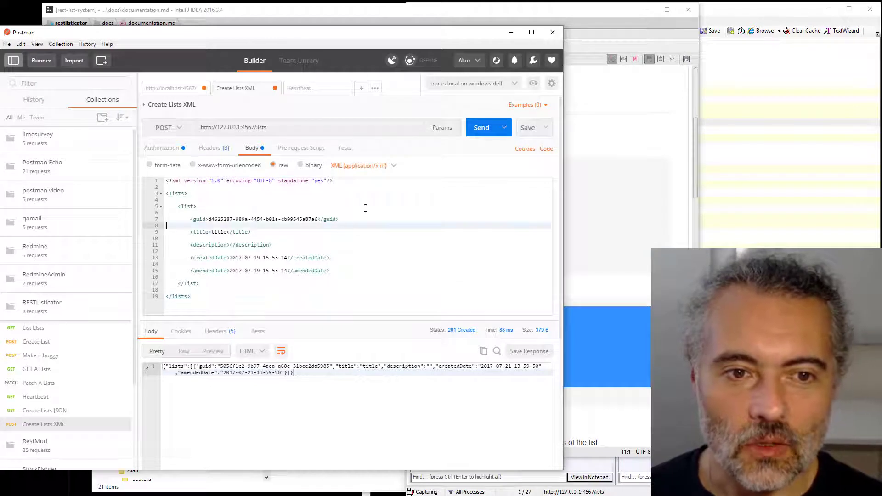
key(Up)
key(shift+Down)
key(Delete)
key(BackSpace)
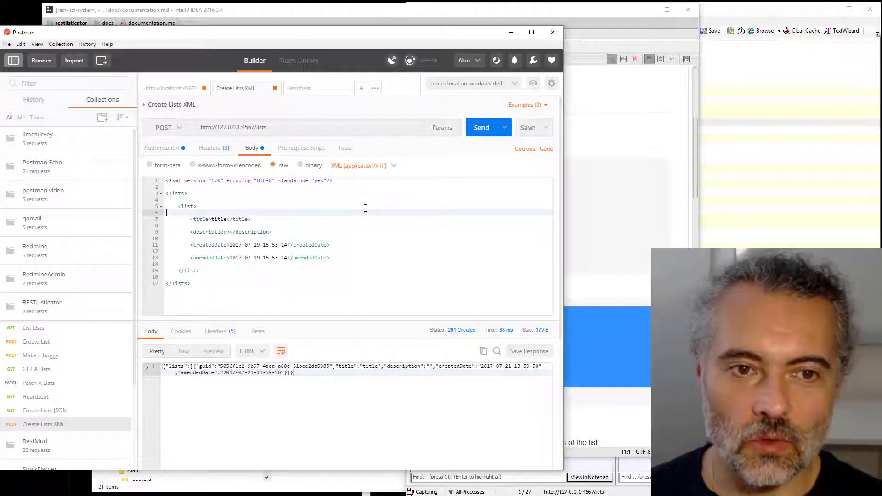
Delete the createdDate and amendedDate elements from the XML request body
key(Down)
key(Down)
key(Down)
key(Down)
key(shift+Down)
key(shift+Down)
key(shift+Down)
key(shift+Down)
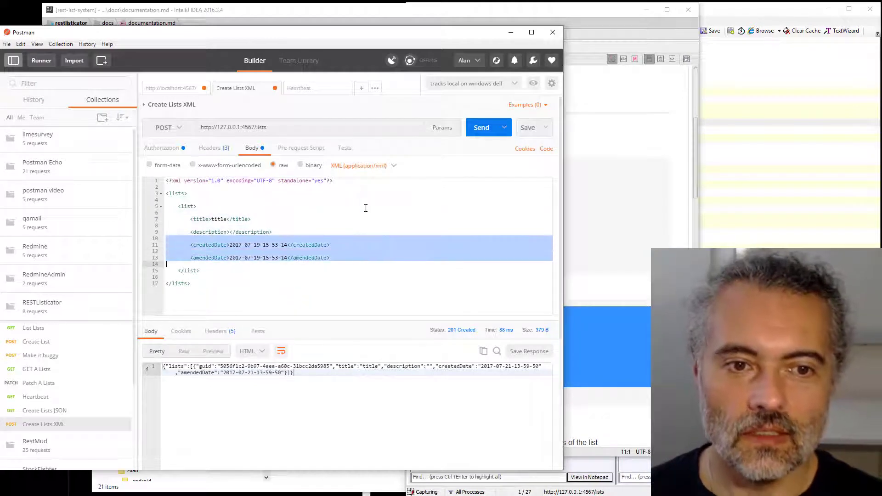
key(Delete)
Enter hello as the list's description in the XML body, then save and send the request
click(232, 233)
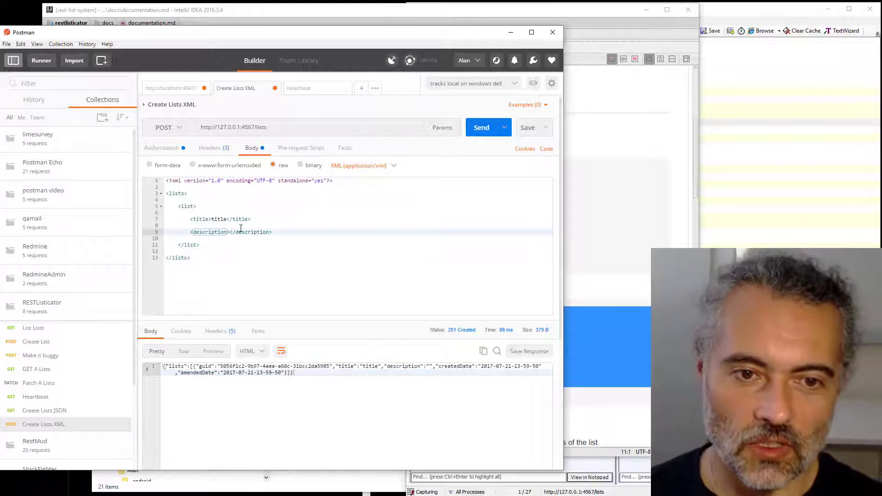
text(hello)
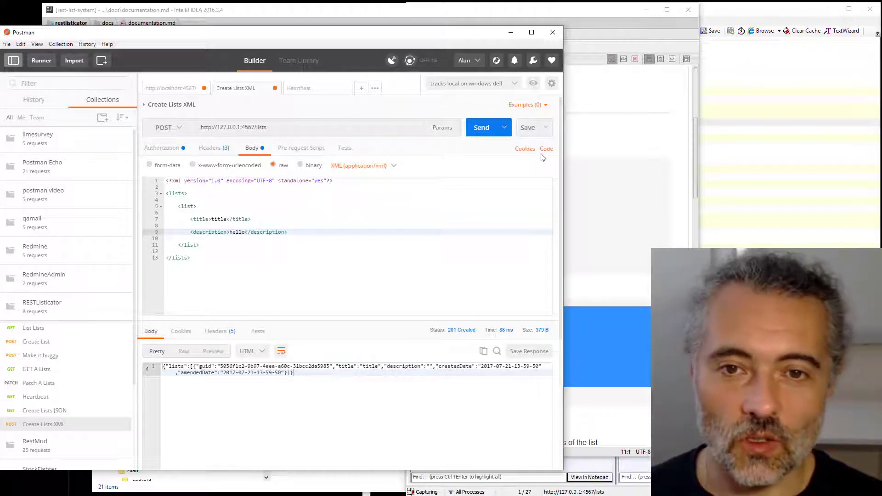
click(526, 130)
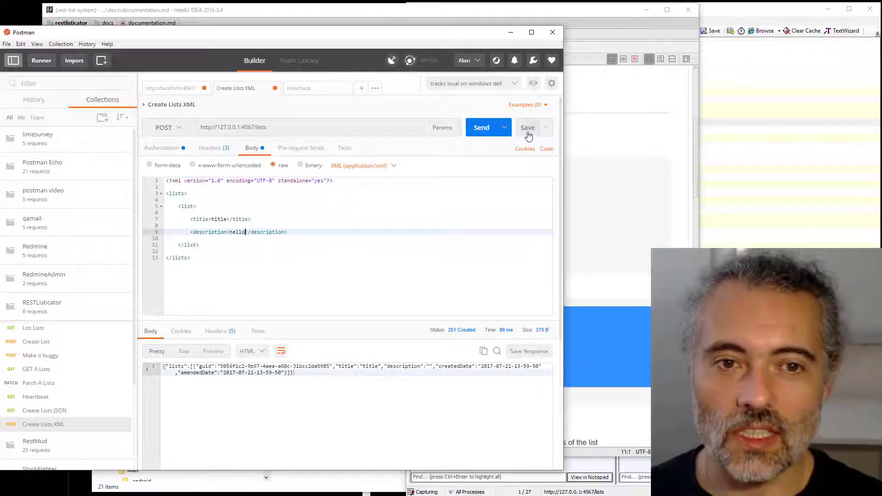
click(473, 131)
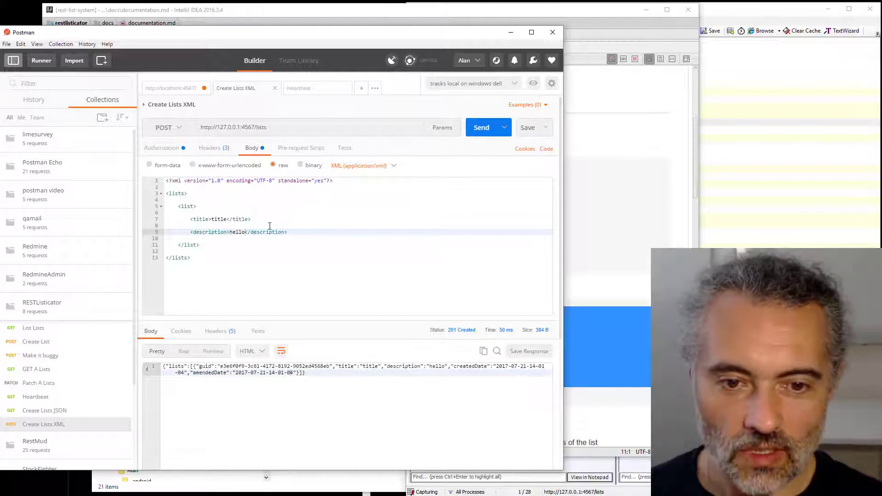
Set the Create Lists XML request's Accept header to application/xml and send the request again
click(221, 148)
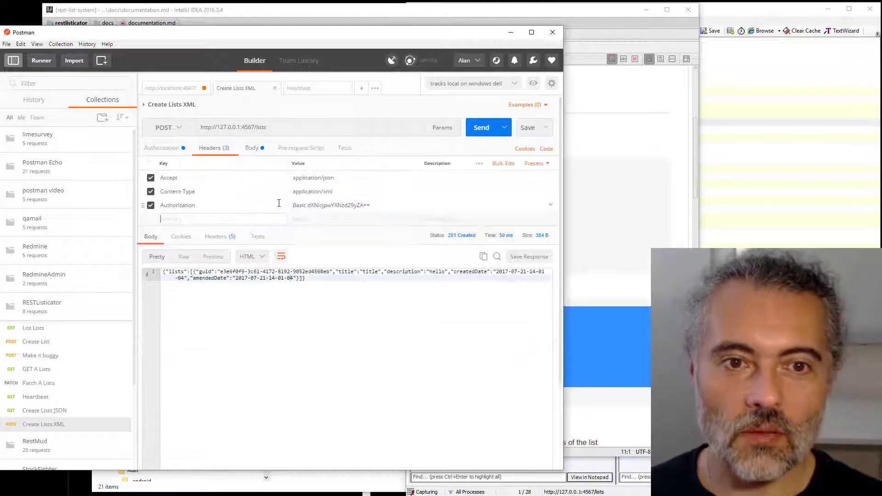
double_click(327, 178)
text(xml)
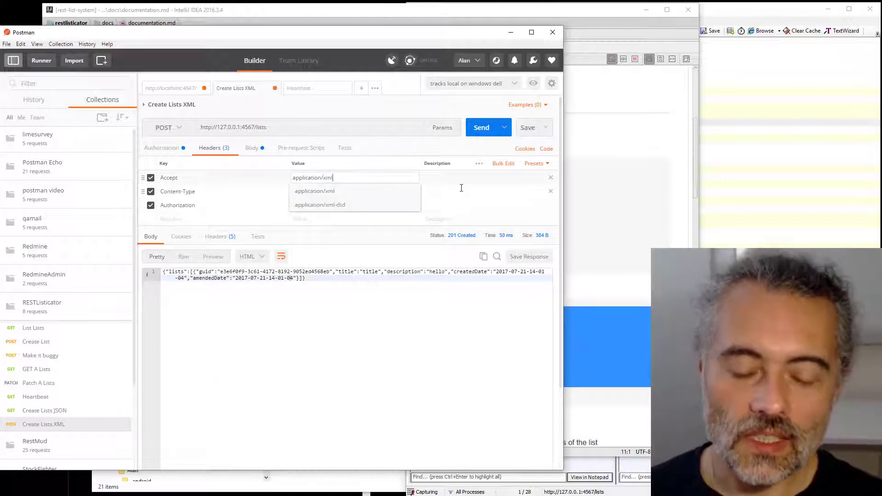
click(420, 157)
click(475, 135)
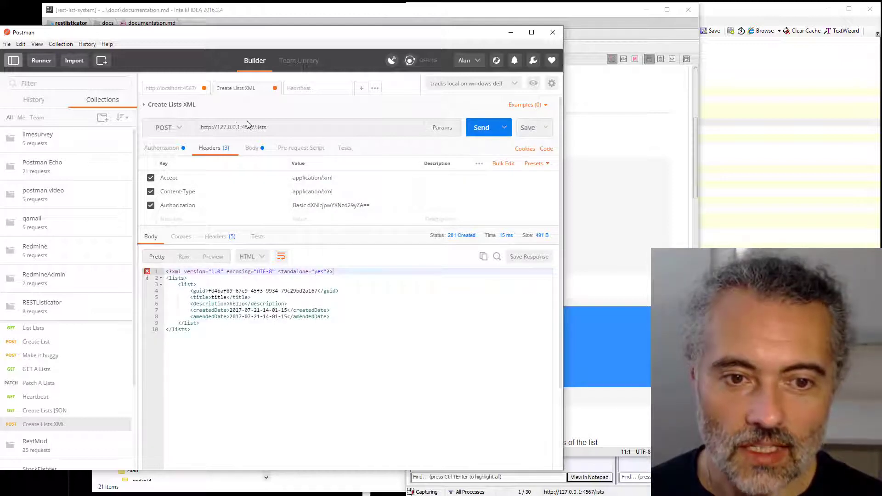
Open and send the List Lists request, then format its response as JSON and examine the created lists
click(32, 329)
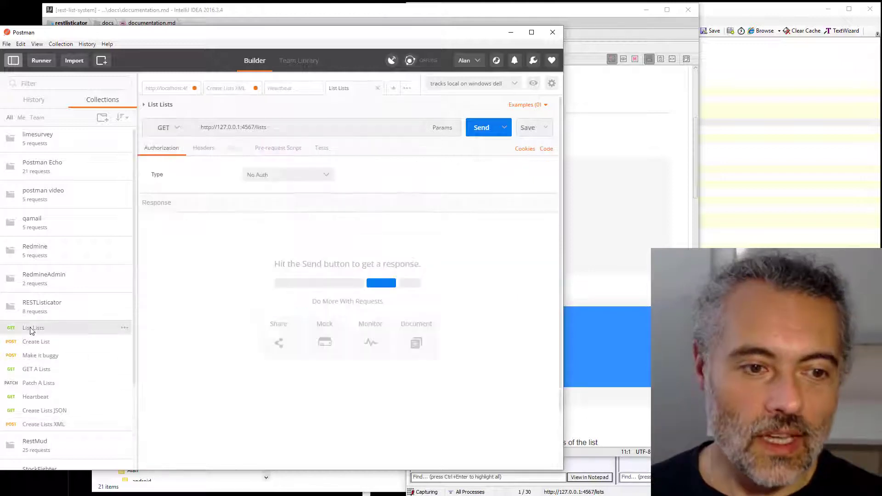
click(477, 132)
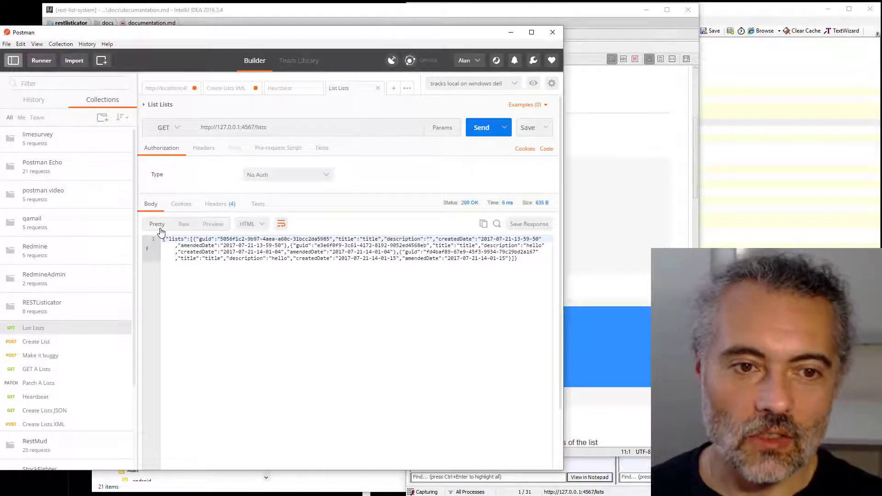
click(257, 225)
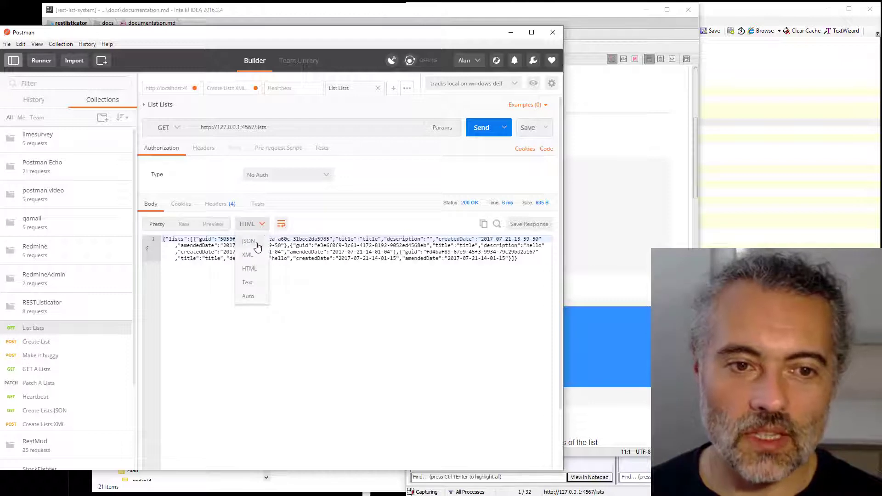
click(254, 241)
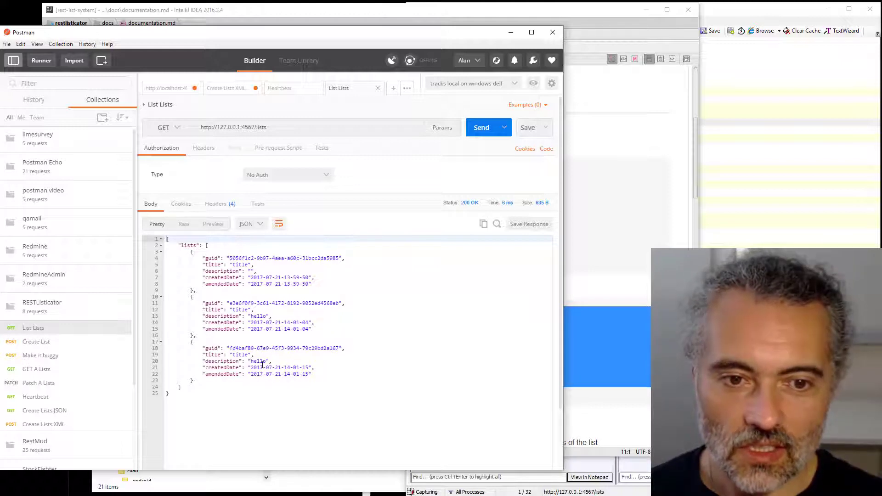
click(263, 316)
click(248, 355)
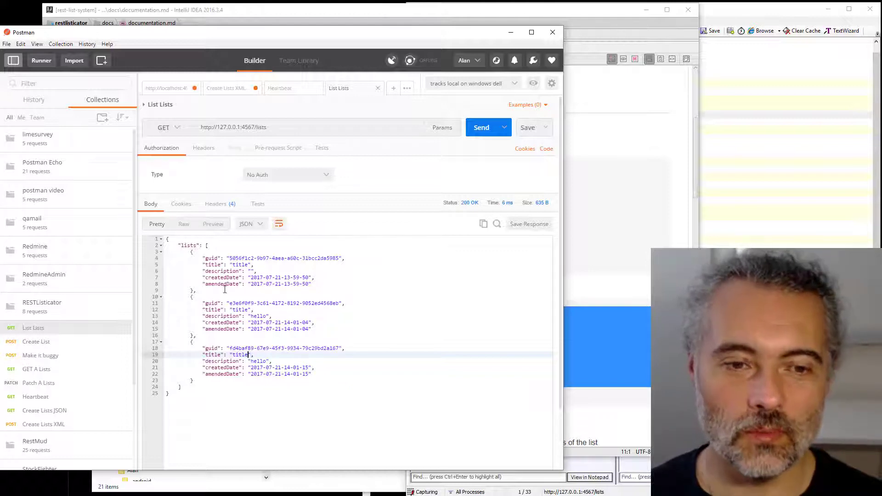
Add an Accept header with the value application/xml to the List Lists request and send it
click(205, 149)
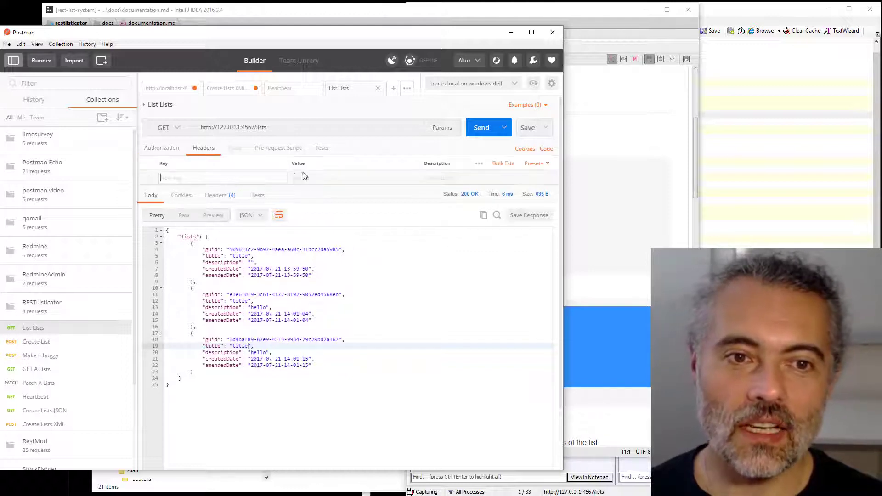
click(210, 179)
text(Accept)
key(Tab)
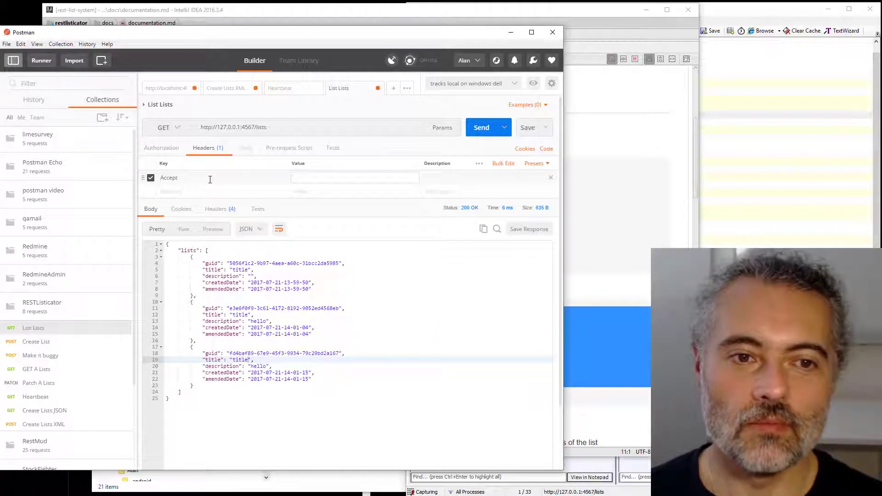
text(application/xml)
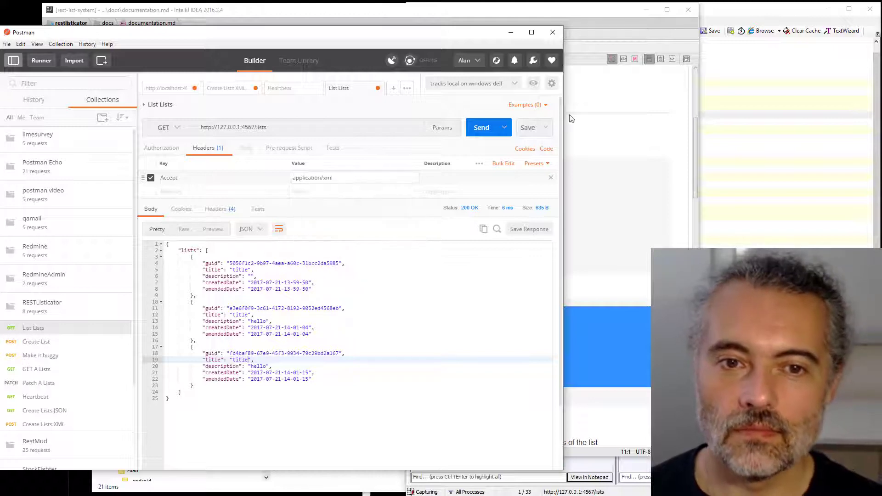
click(482, 130)
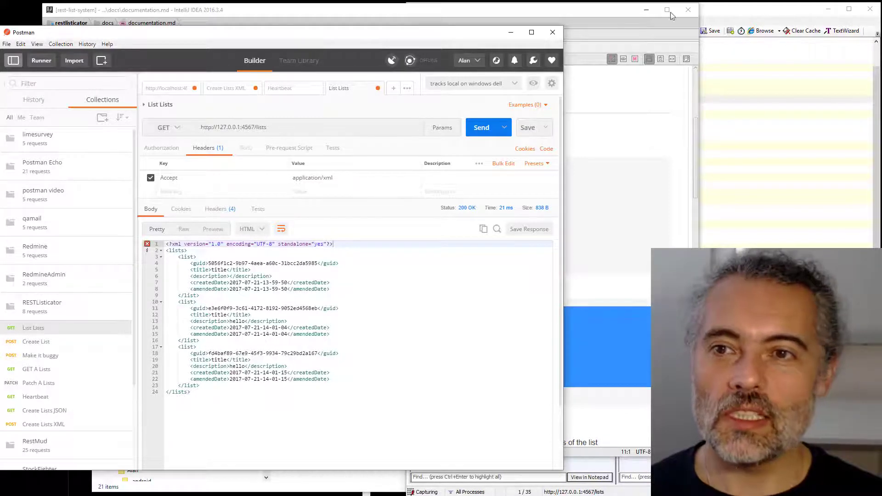
Glance at the captured traffic in Fiddler, then return to Postman and send the List Lists request with the LINK method
click(711, 17)
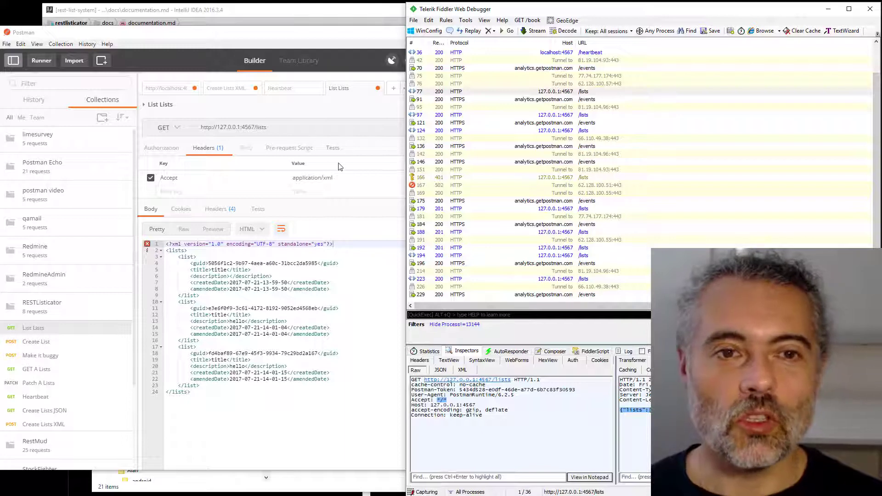
click(325, 218)
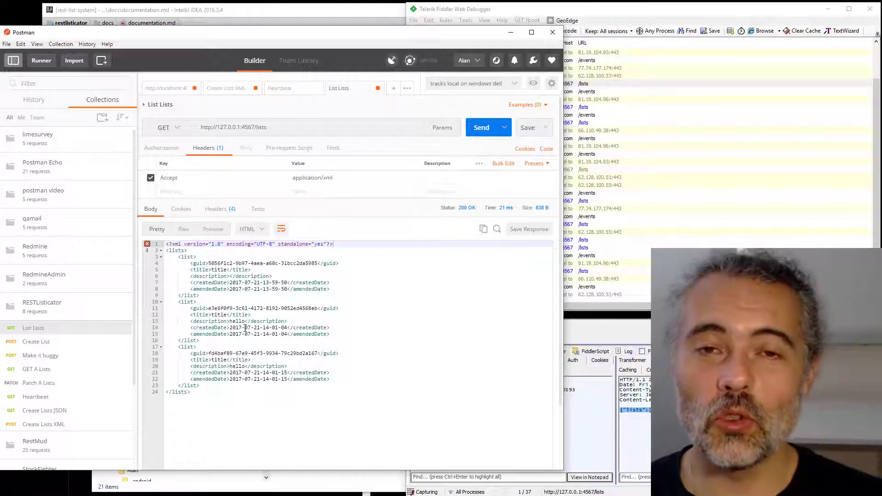
click(168, 128)
click(166, 256)
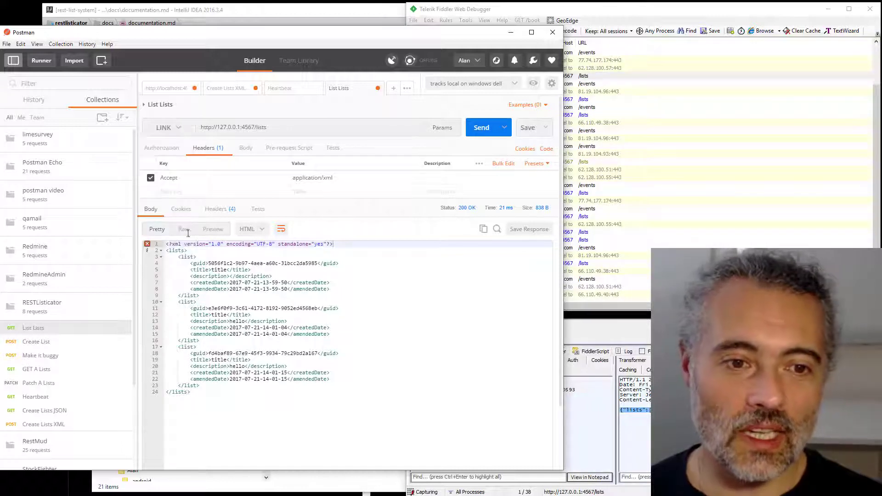
click(480, 131)
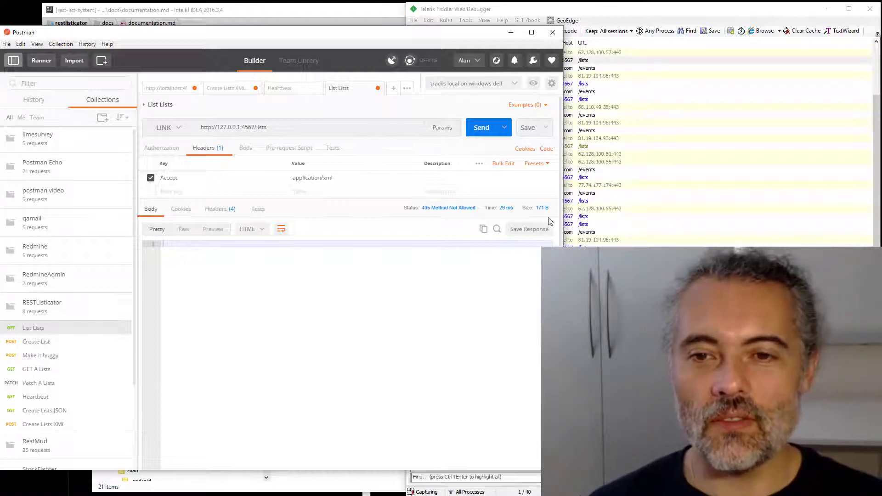
Switch to Fiddler, inspect the captured LINK request to /lists, and decode its response body
click(625, 13)
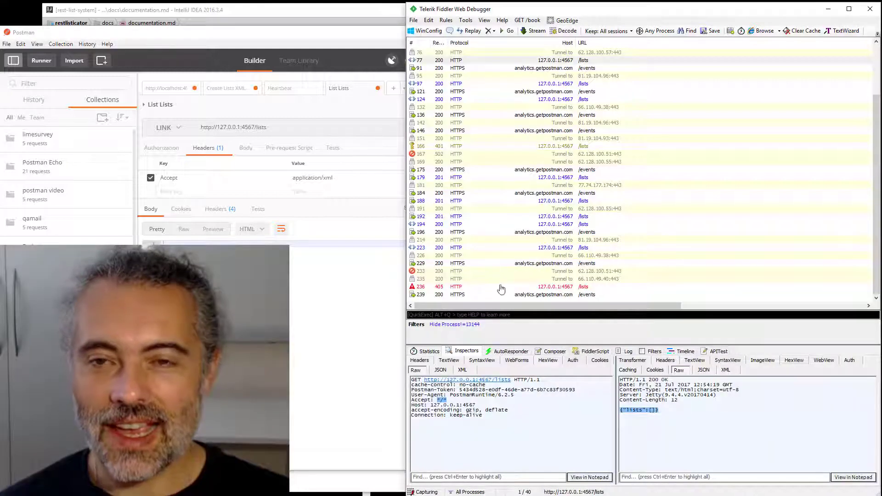
click(500, 287)
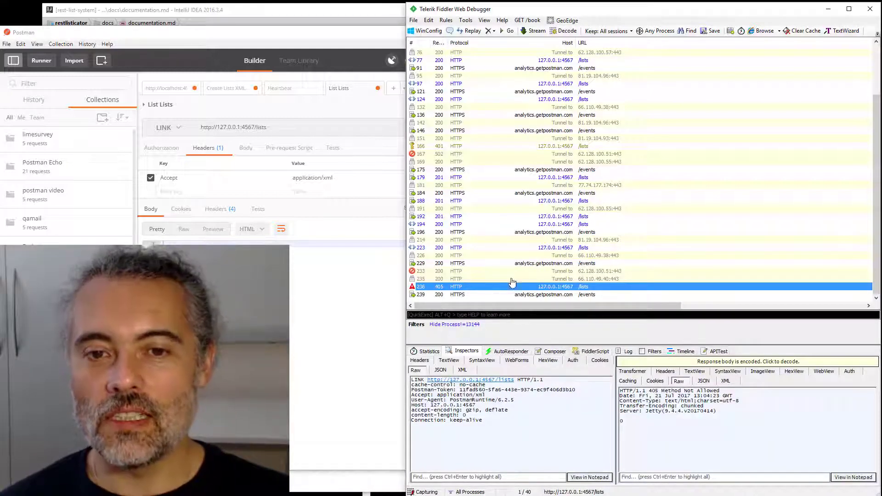
key(Up)
key(Up)
key(Up)
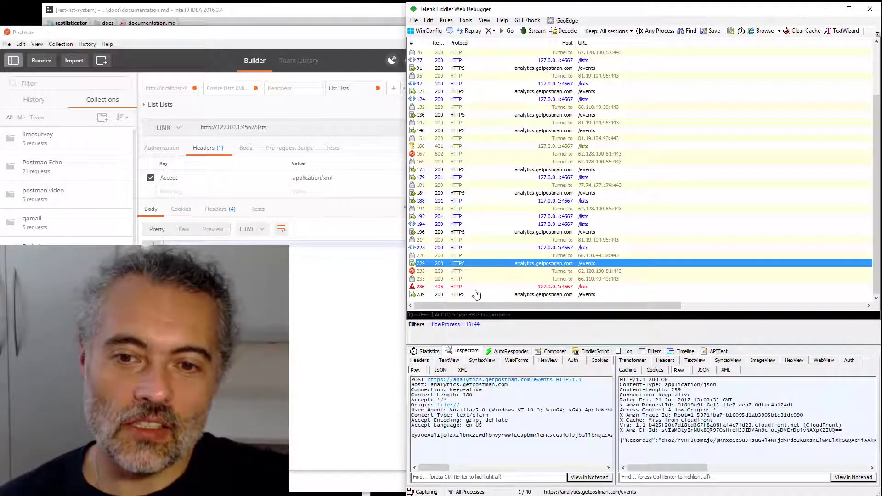
click(501, 289)
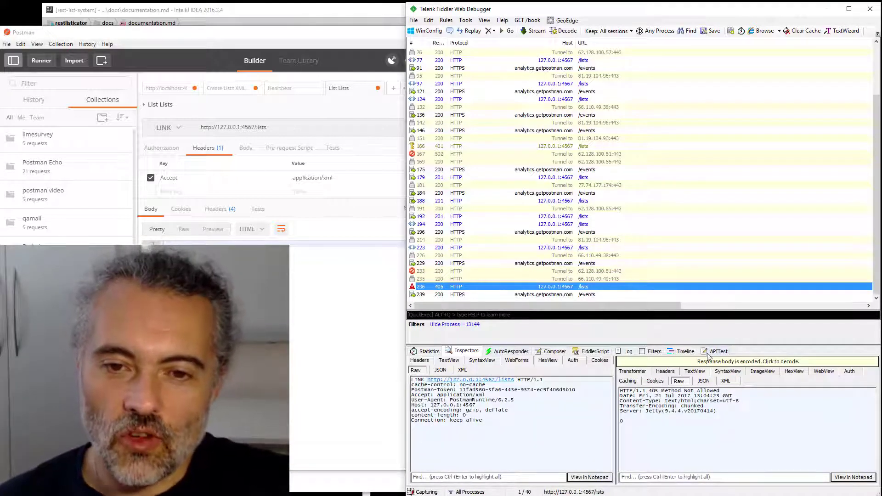
click(667, 362)
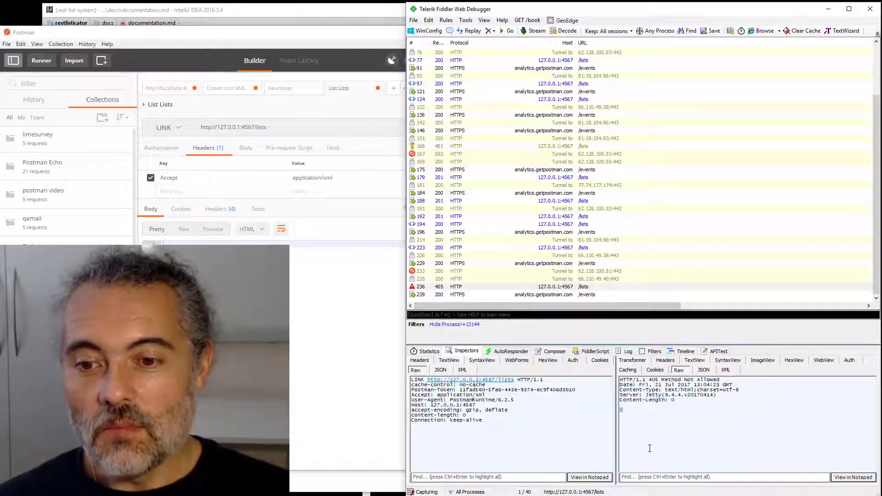